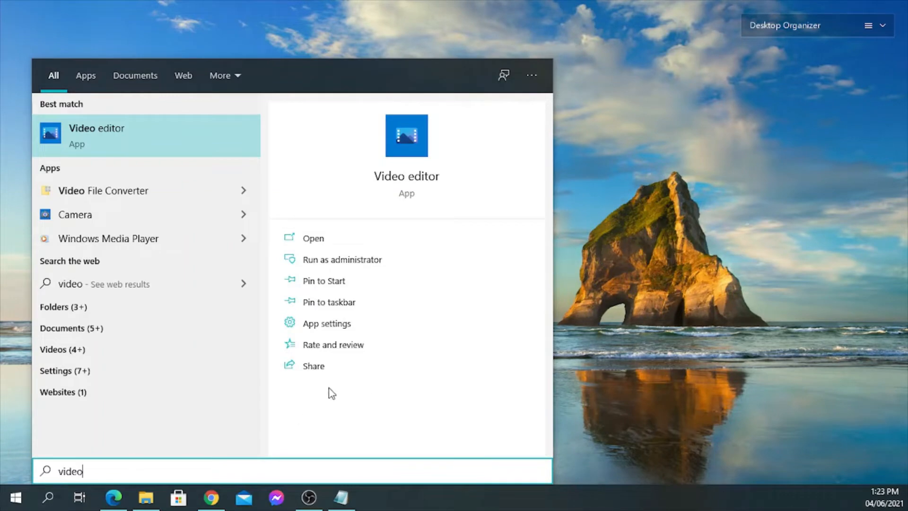
# Step: Open the Video editor app and look through the existing video projects
pyautogui.click(417, 182)
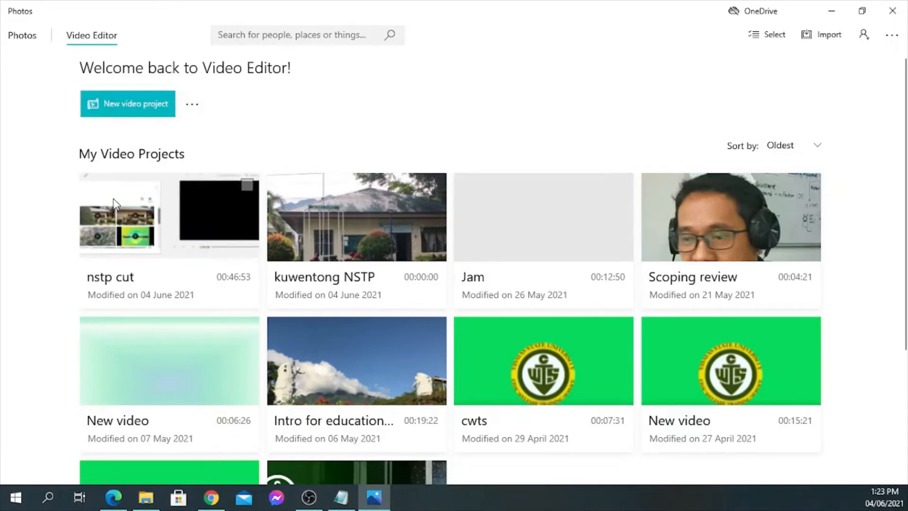
pyautogui.scroll(-4, 770, 360)
pyautogui.scroll(4, 303, 420)
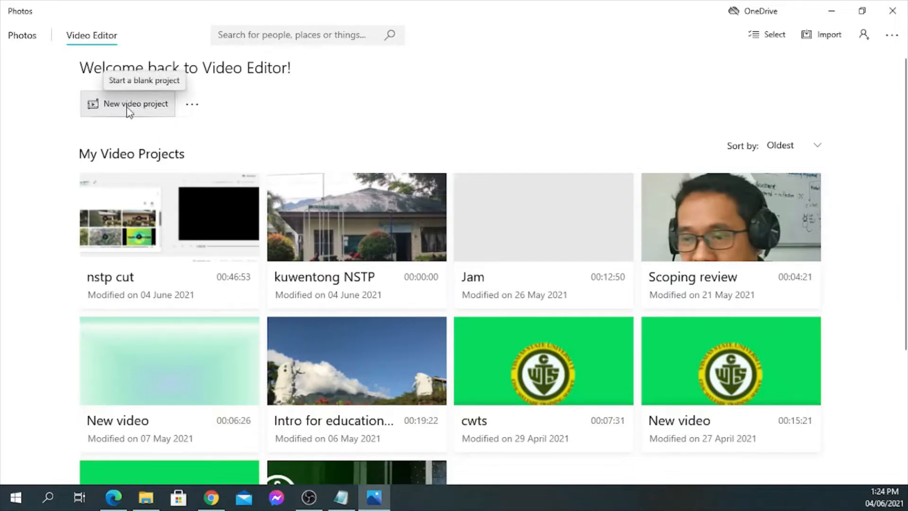
# Step: Create a new video project named "Kwentong NSTP"
pyautogui.click(158, 110)
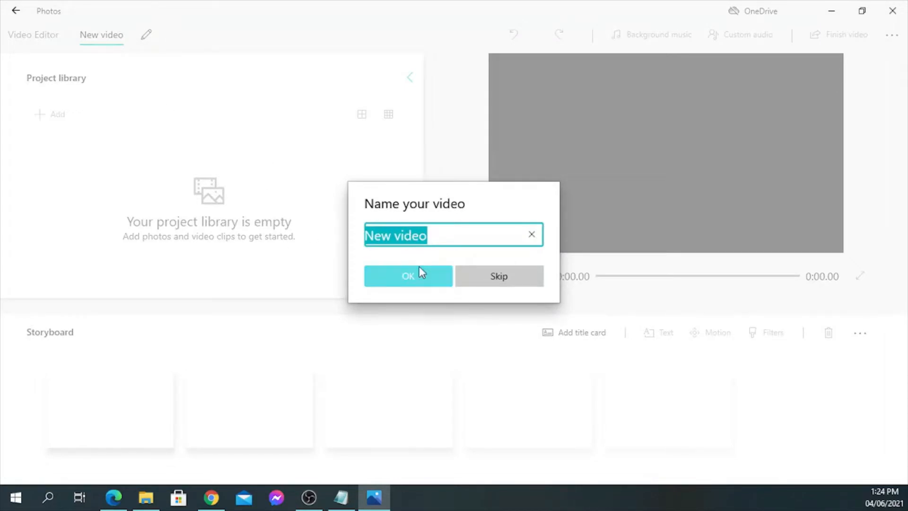
pyautogui.click(443, 235)
pyautogui.moveTo(444, 235); pyautogui.dragTo(364, 245)
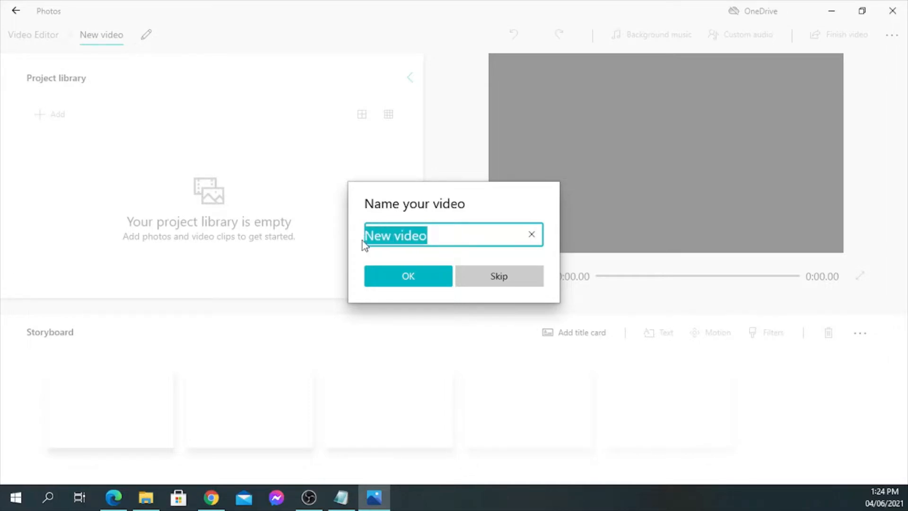
pyautogui.write('K')
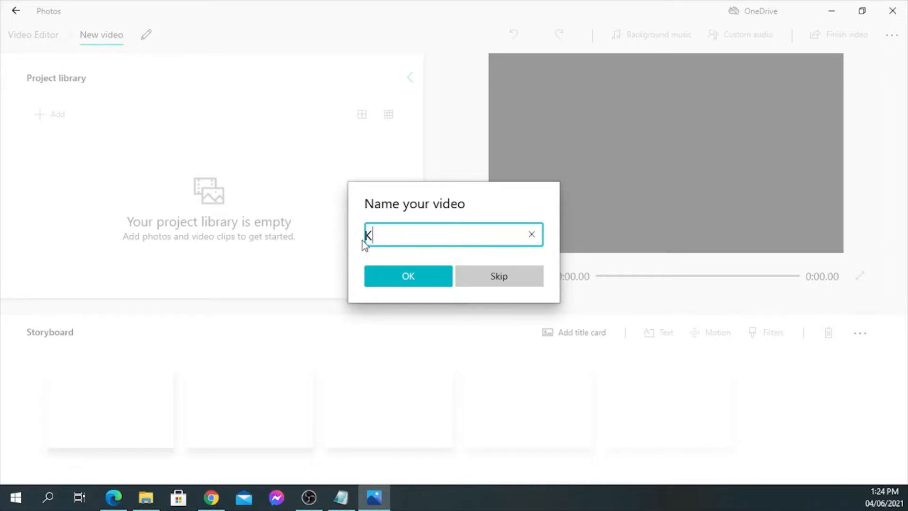
pyautogui.write('wentong NSTP')
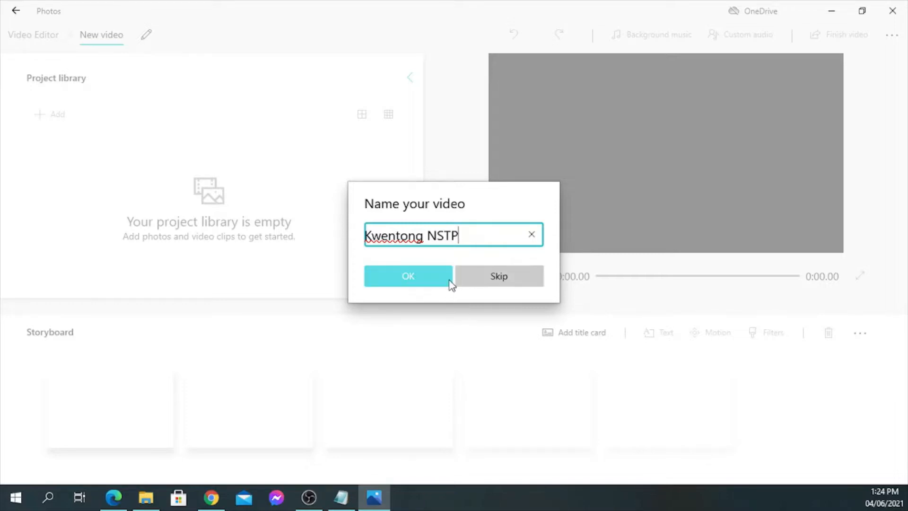
pyautogui.click(419, 279)
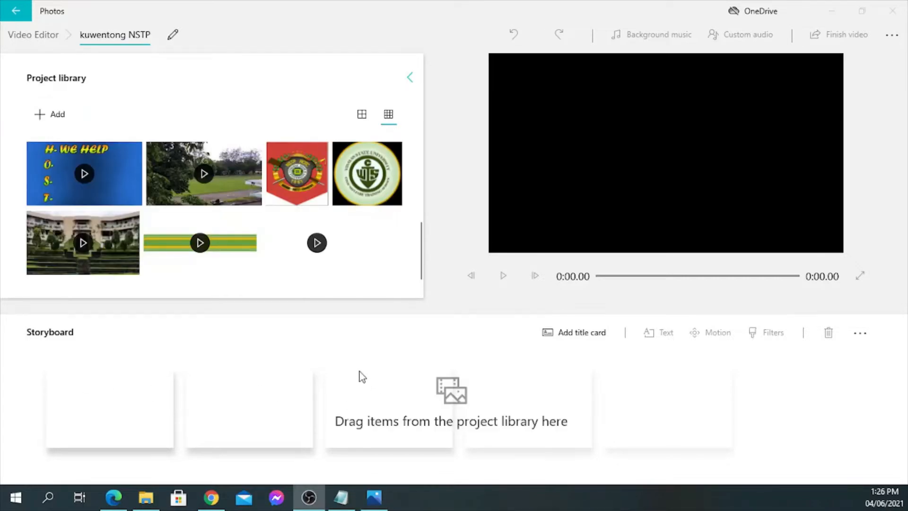
# Step: Add the clip of the uniformed cadets from the CWTS folder on this PC to the project library
pyautogui.scroll(3, 293, 246)
pyautogui.scroll(4, 294, 241)
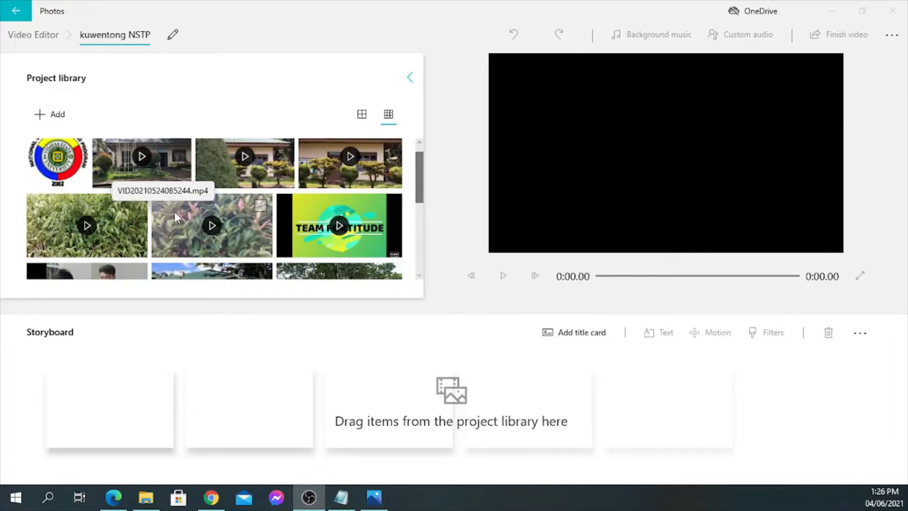
pyautogui.click(66, 118)
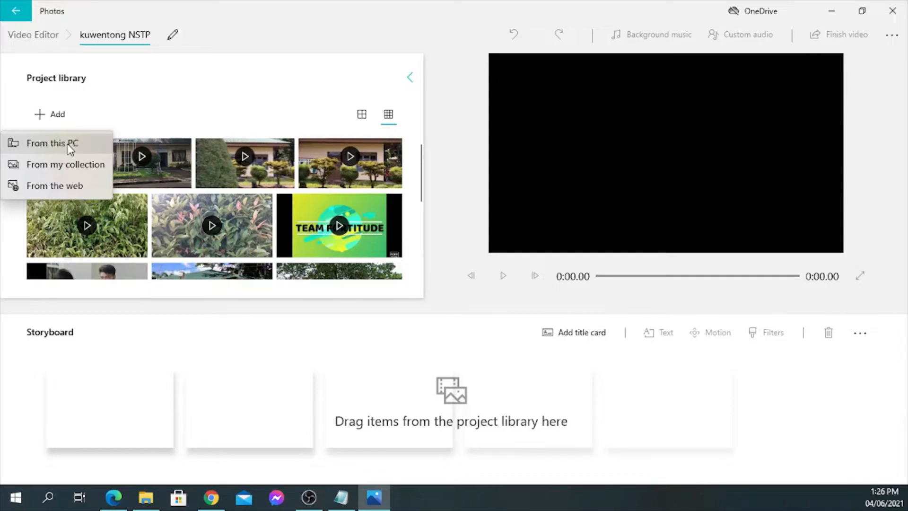
pyautogui.click(70, 148)
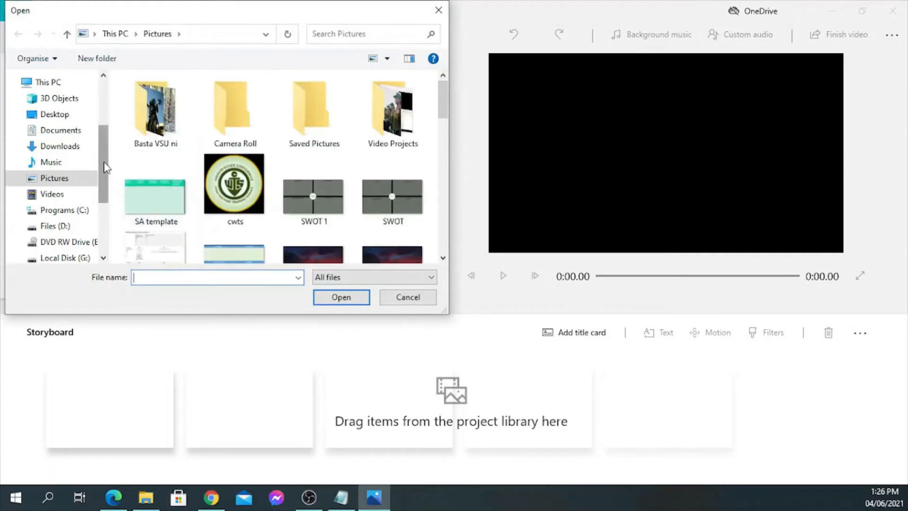
pyautogui.scroll(3, 107, 158)
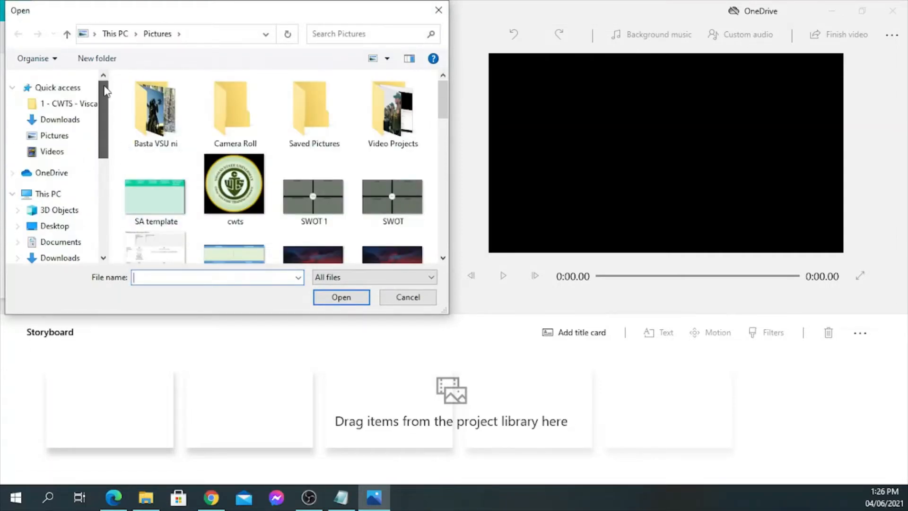
pyautogui.click(78, 108)
pyautogui.click(233, 200)
pyautogui.click(344, 302)
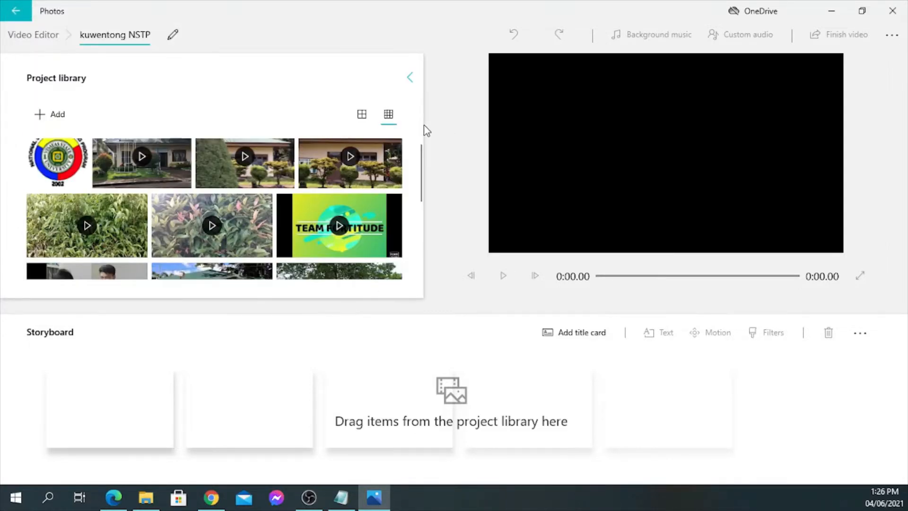
# Step: Deselect the imported cadet clip and place "Admin front - Copy (2).mp4" in the first storyboard slot
pyautogui.scroll(-2, 240, 185)
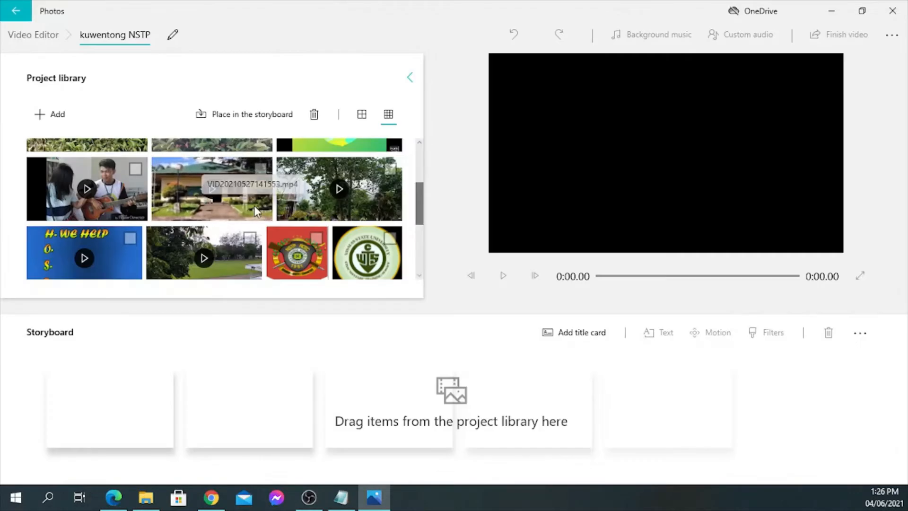
pyautogui.moveTo(416, 200); pyautogui.dragTo(428, 165)
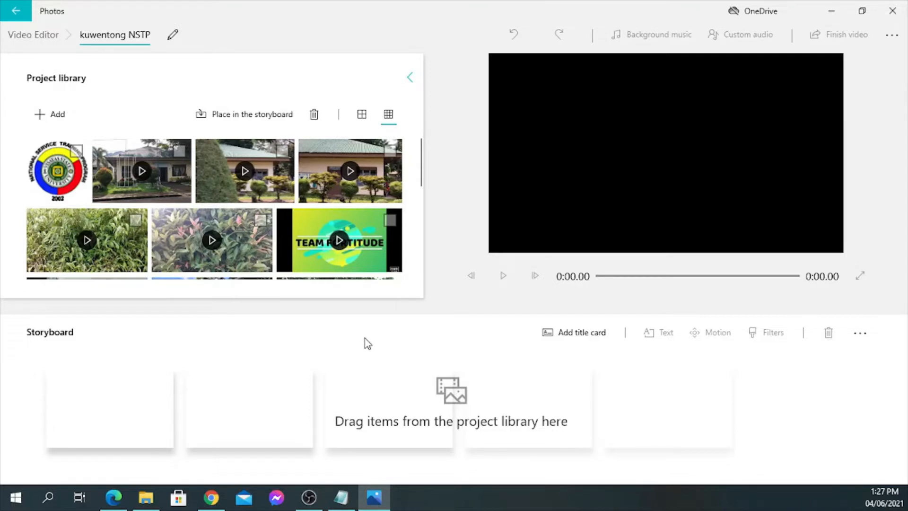
pyautogui.moveTo(419, 171); pyautogui.dragTo(425, 244)
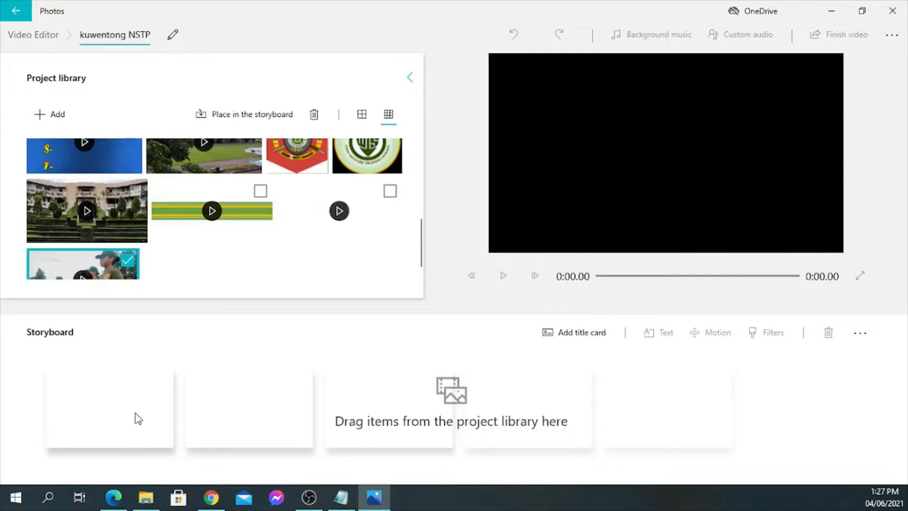
pyautogui.click(127, 260)
pyautogui.scroll(1, 299, 263)
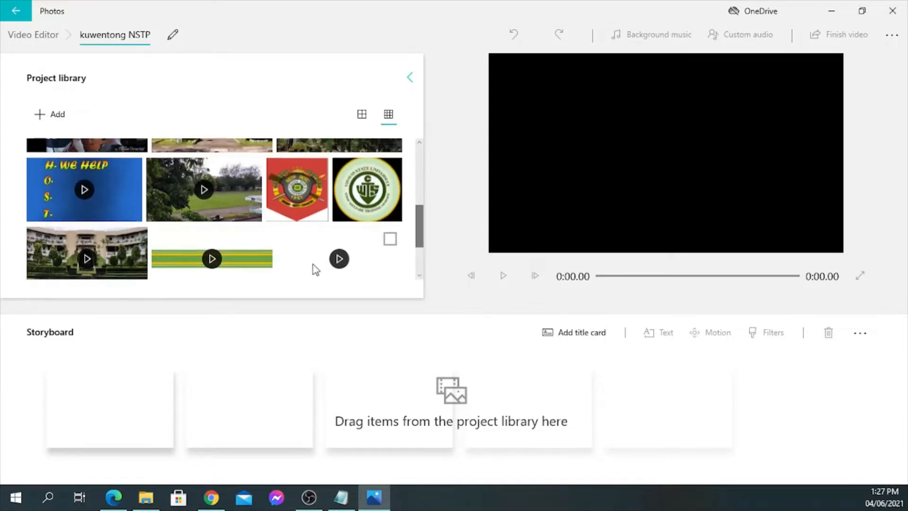
pyautogui.scroll(5, 293, 250)
pyautogui.scroll(-8, 164, 218)
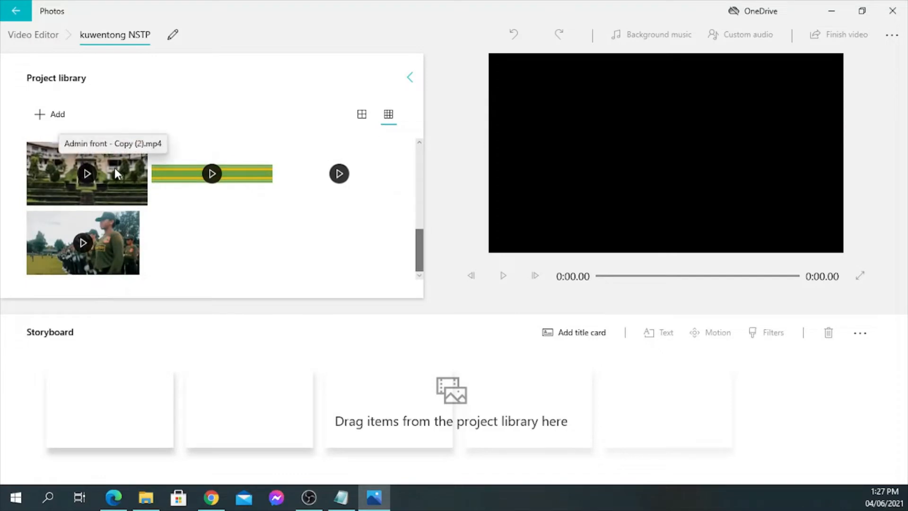
pyautogui.moveTo(118, 167); pyautogui.dragTo(134, 409)
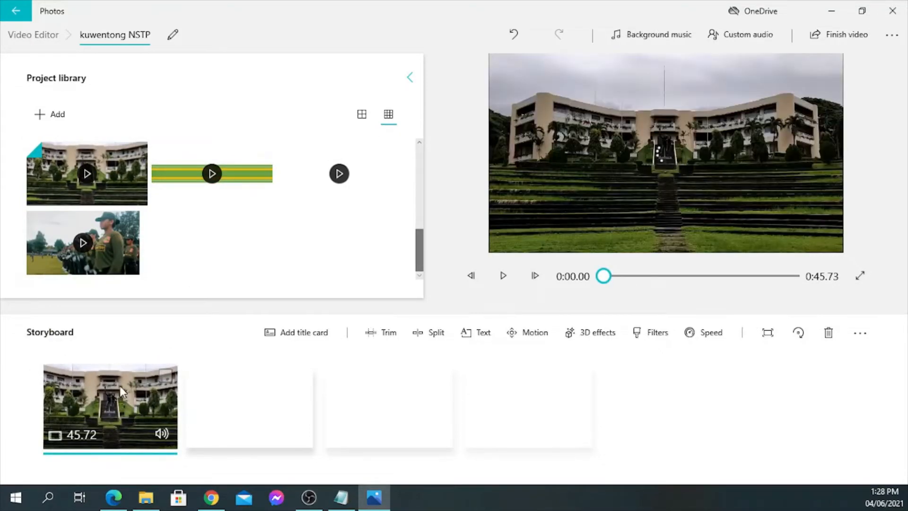
# Step: Select the three clips of the green-roofed building in the project library and place them after the first storyboard clip
pyautogui.scroll(5, 172, 279)
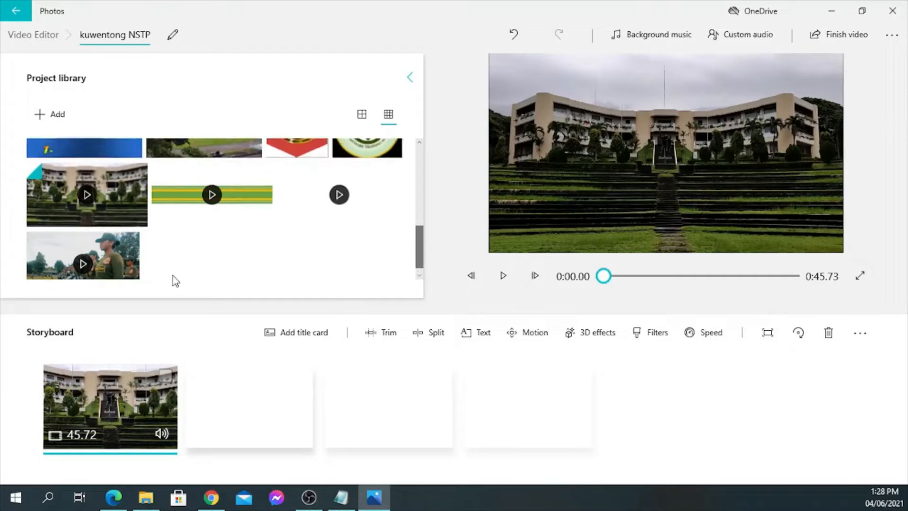
pyautogui.scroll(5, 167, 268)
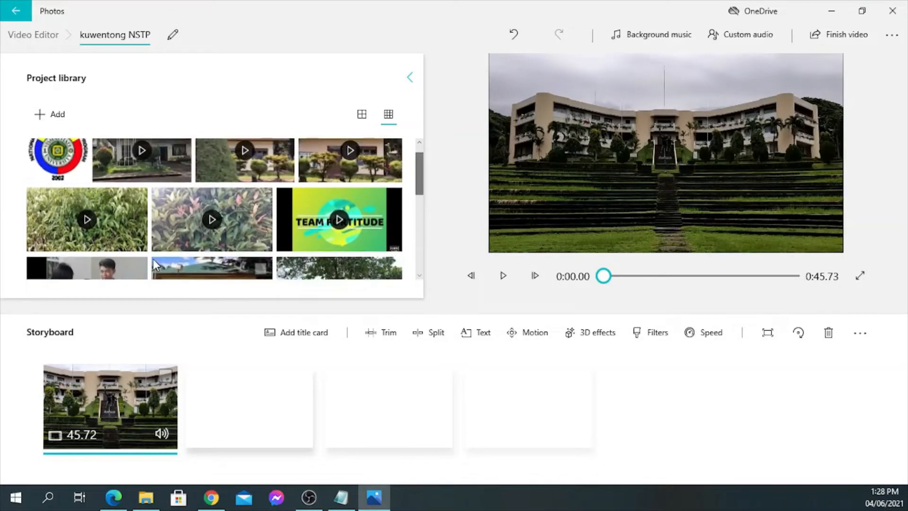
pyautogui.click(177, 171)
pyautogui.click(283, 151)
pyautogui.click(388, 152)
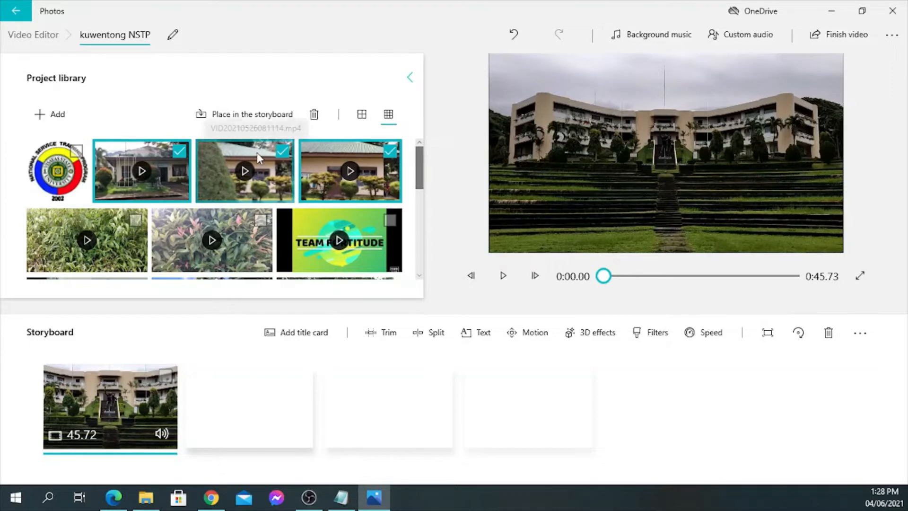
pyautogui.moveTo(257, 152); pyautogui.dragTo(302, 422)
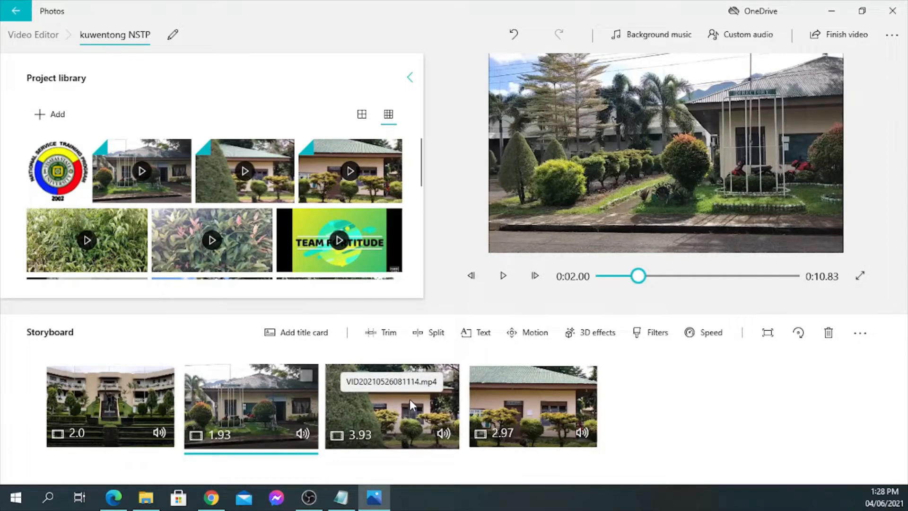
# Step: Reorder the storyboard so the conical-tree clip is second, the plain building-front clip third and the directory-sign clip last
pyautogui.moveTo(396, 409)
pyautogui.mouseDown()
pyautogui.moveTo(268, 417)
pyautogui.moveTo(254, 401)
pyautogui.moveTo(390, 413)
pyautogui.mouseUp()
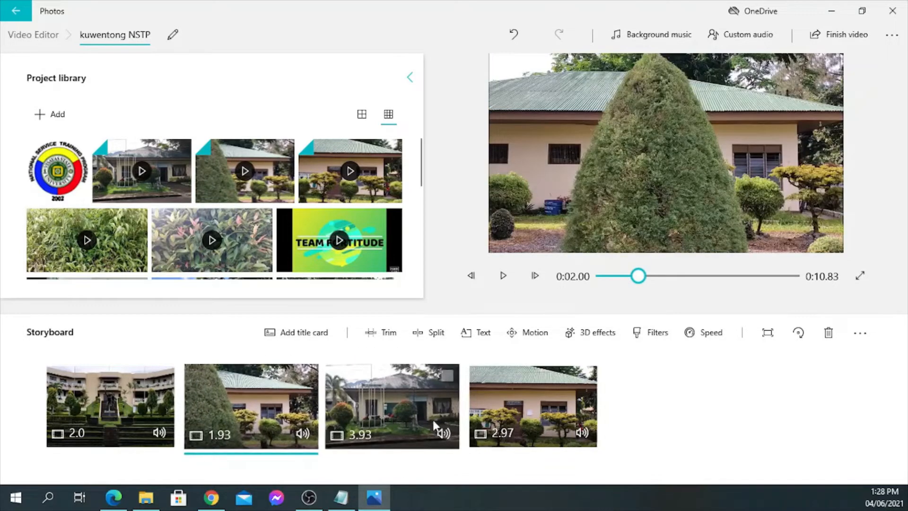
pyautogui.moveTo(534, 402); pyautogui.dragTo(386, 410)
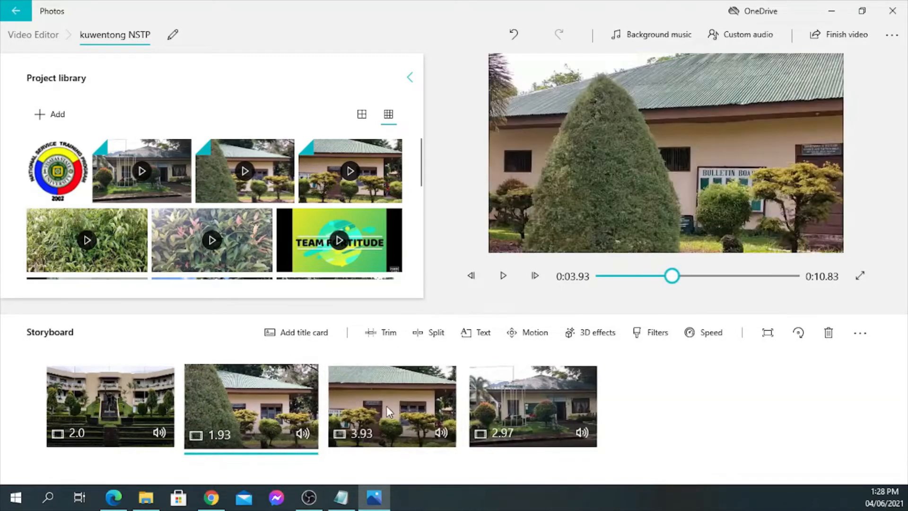
pyautogui.click(387, 406)
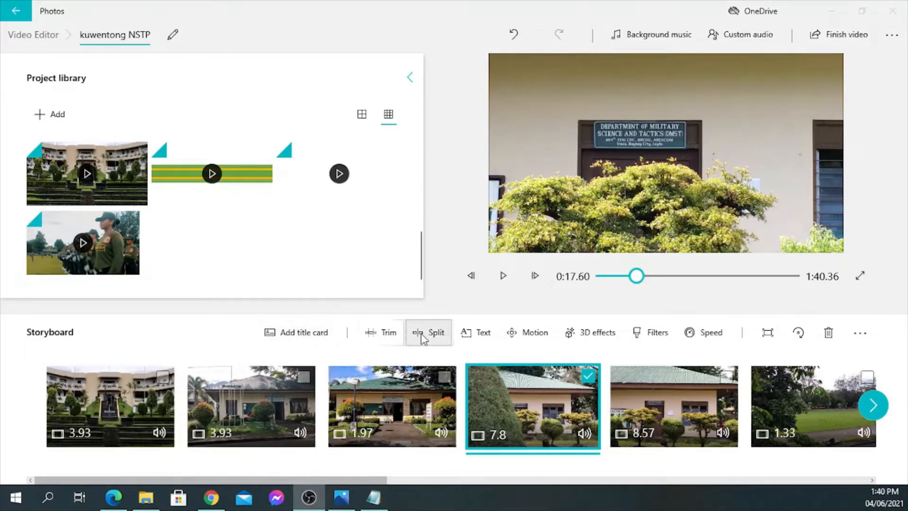
pyautogui.click(859, 341)
pyautogui.click(864, 339)
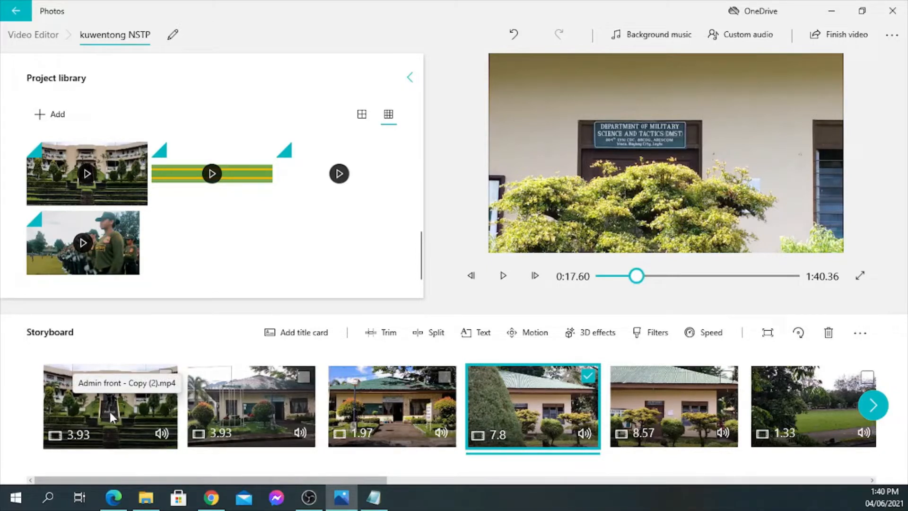
# Step: Select only the Admin front clip, extend its trim range to the full 0:45.73 and preview it up to the cut point
pyautogui.click(166, 377)
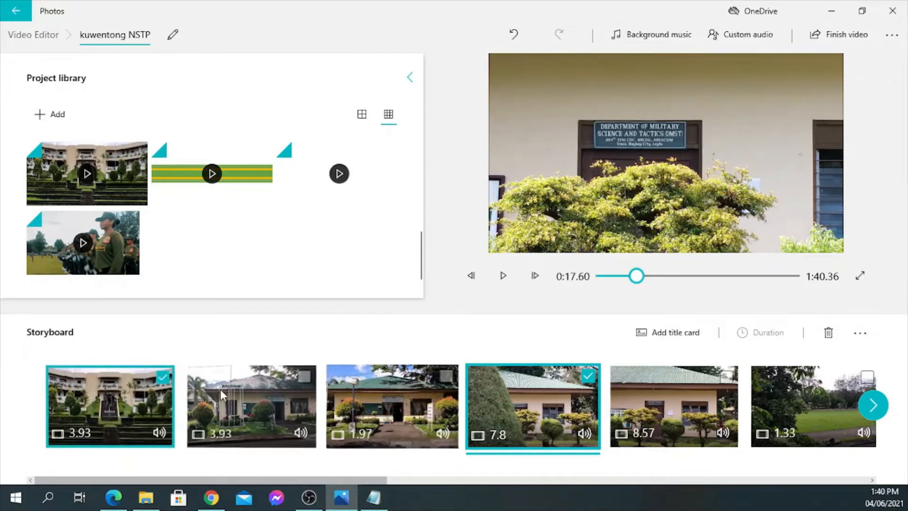
pyautogui.click(164, 376)
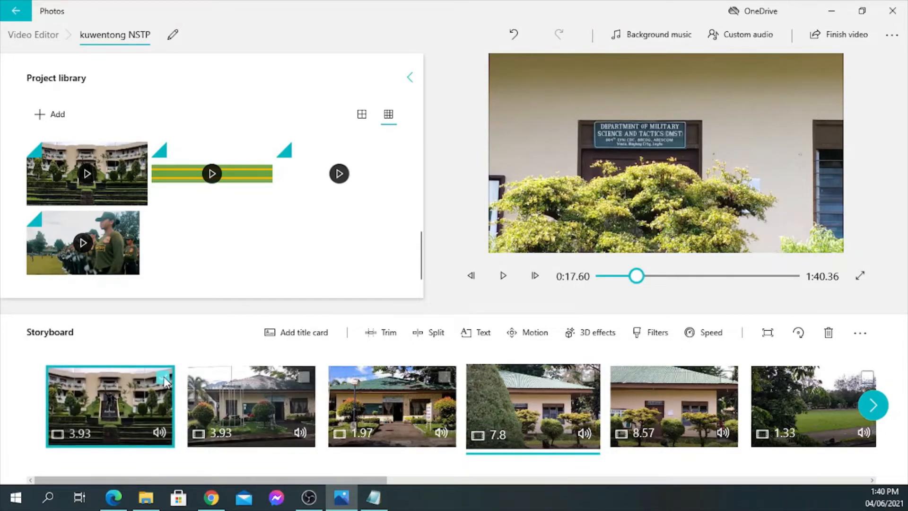
pyautogui.click(388, 342)
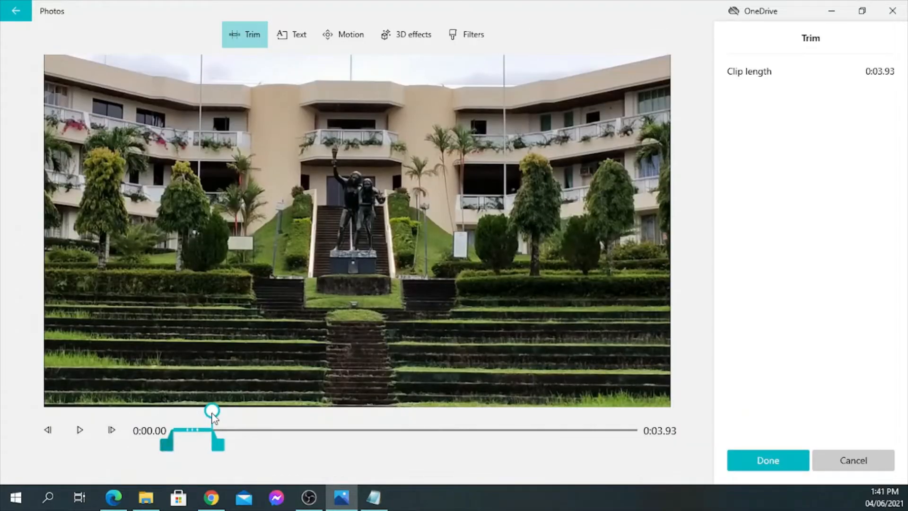
pyautogui.moveTo(218, 444); pyautogui.dragTo(625, 449)
pyautogui.moveTo(212, 410); pyautogui.dragTo(173, 411)
pyautogui.click(79, 432)
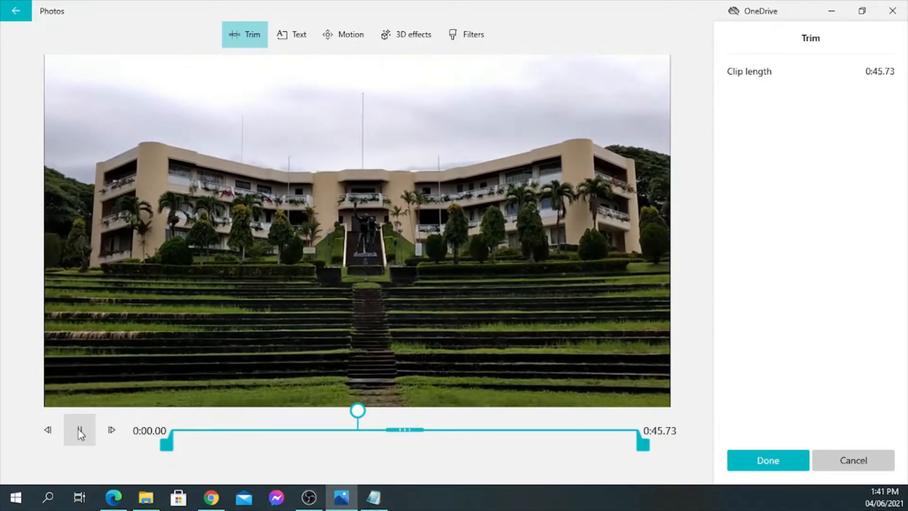
pyautogui.click(79, 430)
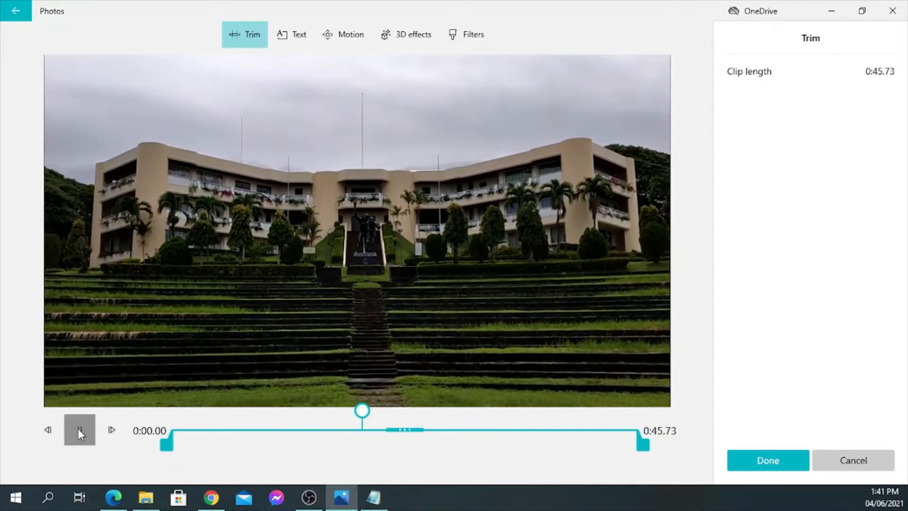
# Step: Trim the end of the Admin front clip to a length of 0:19.23, preview it from the start and apply the trim
pyautogui.moveTo(647, 445); pyautogui.dragTo(381, 445)
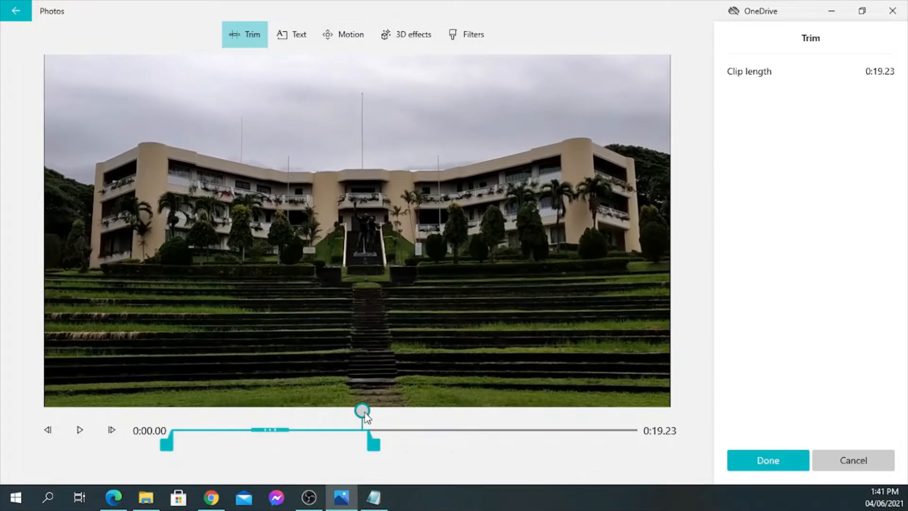
pyautogui.moveTo(360, 411); pyautogui.dragTo(123, 435)
pyautogui.click(78, 431)
pyautogui.click(769, 462)
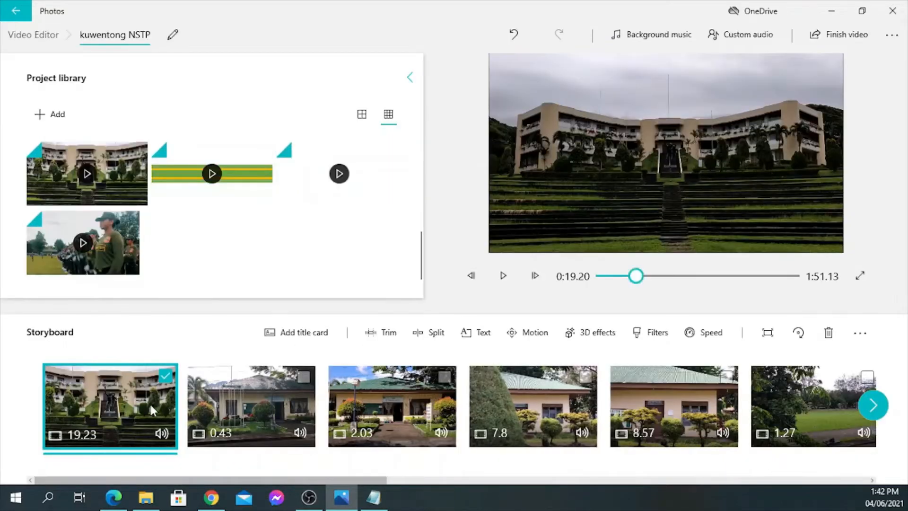
# Step: Deselect the Admin front clip and add a title card before it on the storyboard
pyautogui.click(165, 378)
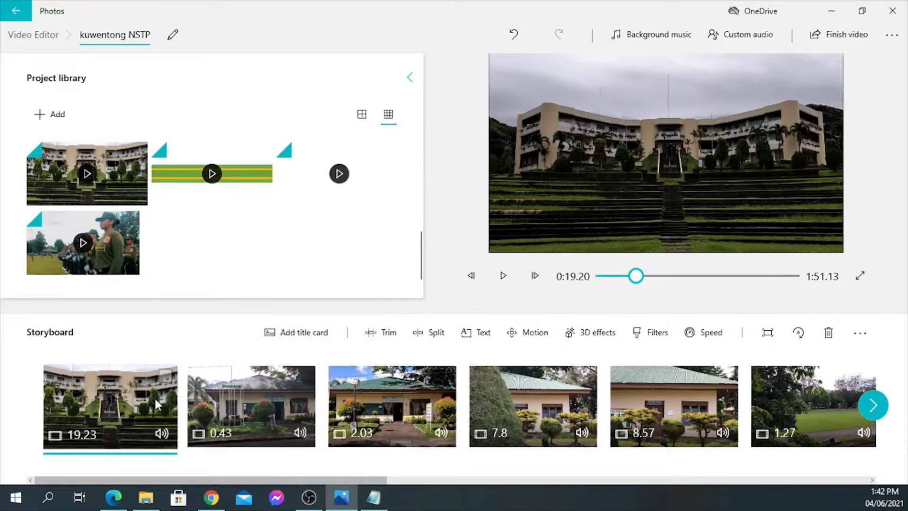
pyautogui.click(316, 333)
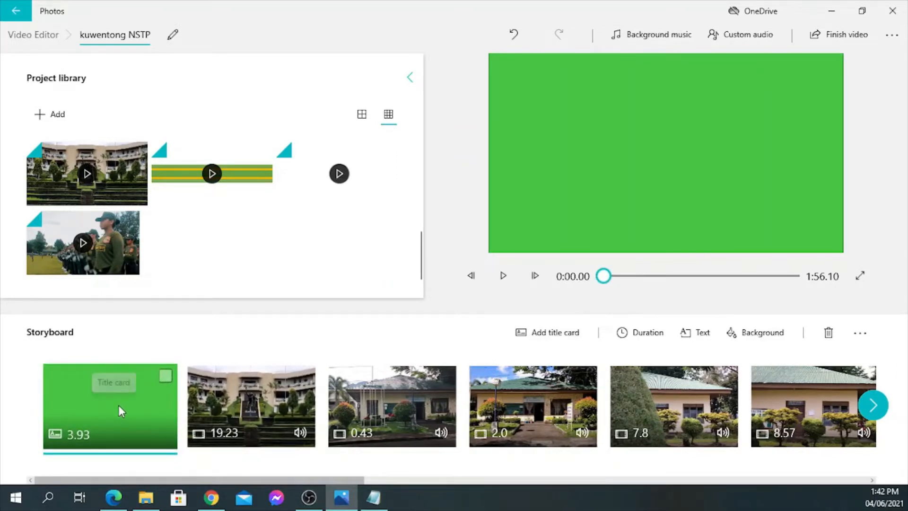
# Step: Move the title card to second place on the storyboard, directly after the Admin front clip
pyautogui.moveTo(95, 400); pyautogui.dragTo(300, 440)
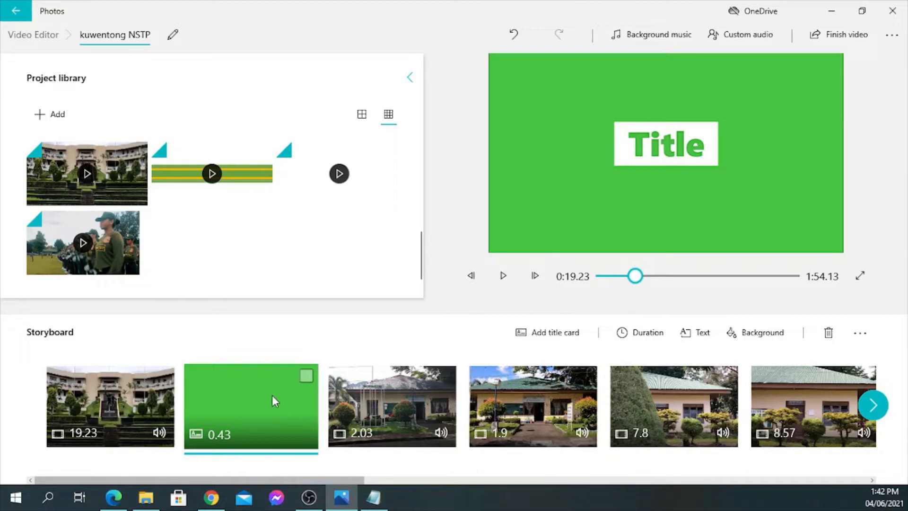
# Step: Review the title card's preset and custom background colours, keeping the green background
pyautogui.click(758, 336)
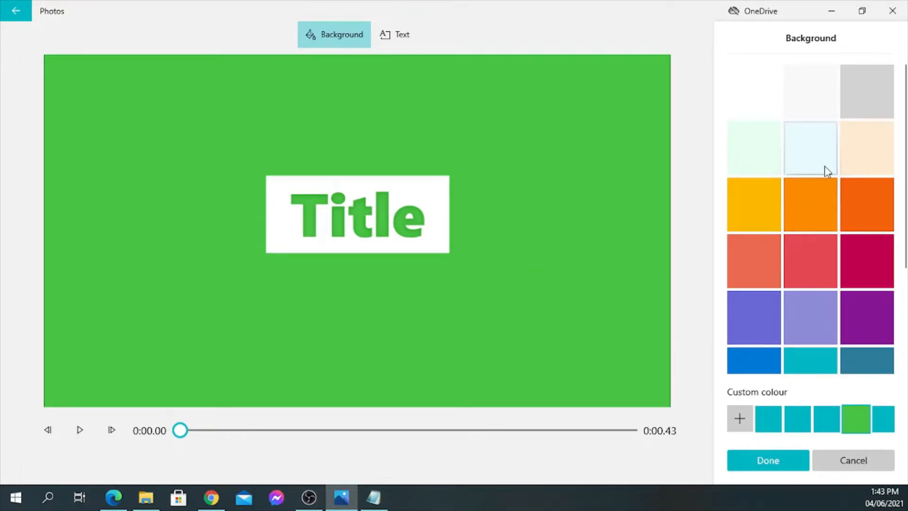
pyautogui.scroll(-3, 776, 265)
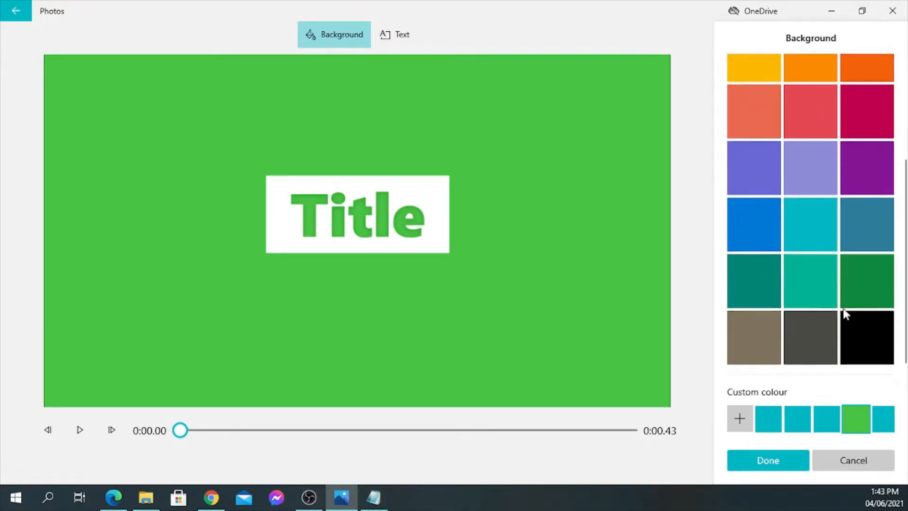
pyautogui.scroll(3, 849, 237)
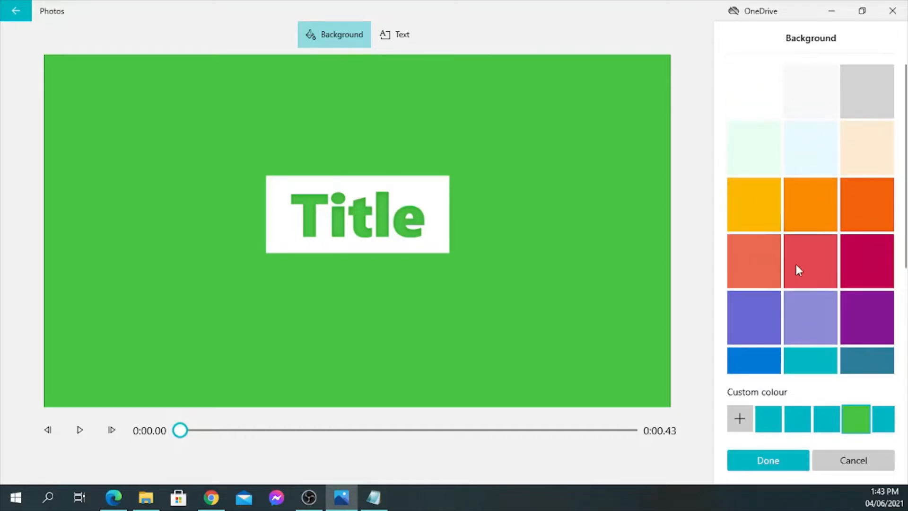
pyautogui.scroll(-3, 792, 254)
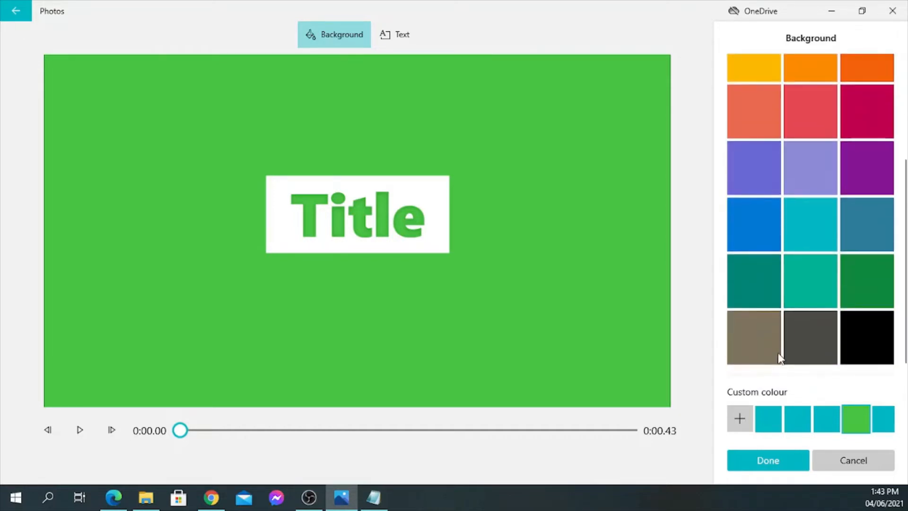
pyautogui.click(741, 419)
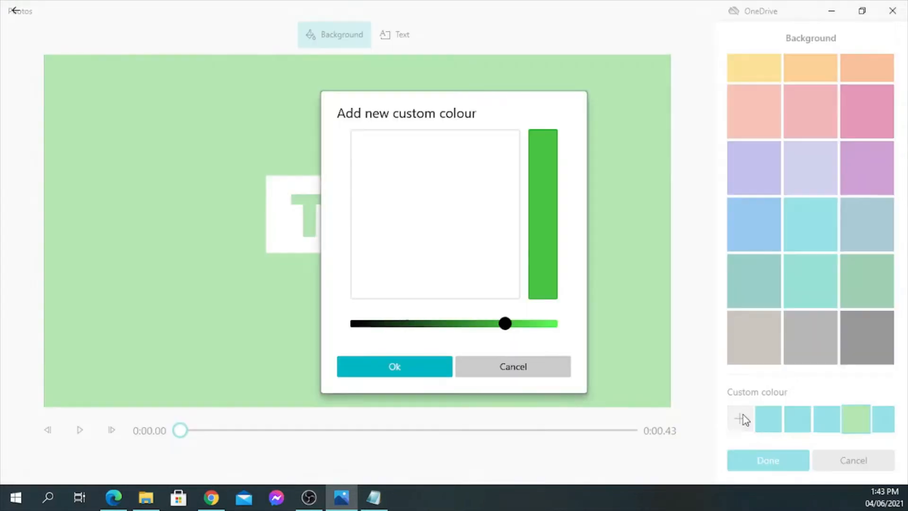
pyautogui.click(509, 368)
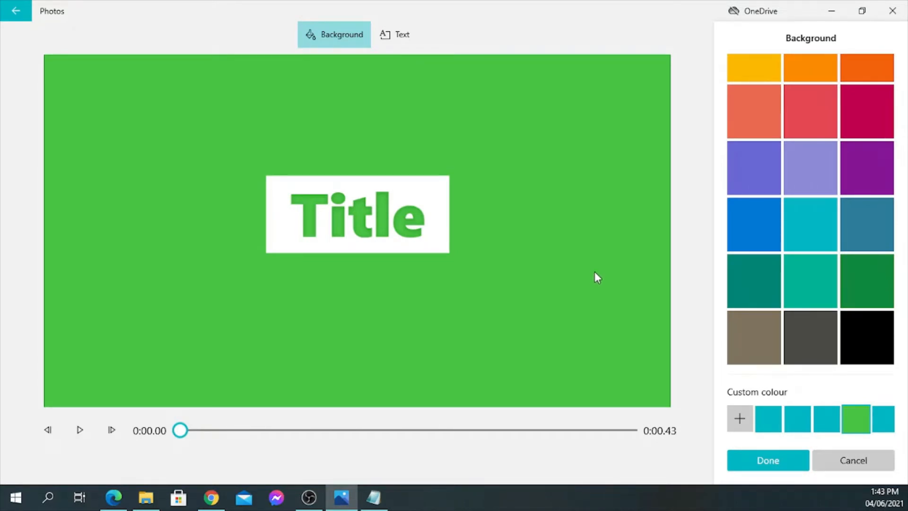
pyautogui.click(774, 458)
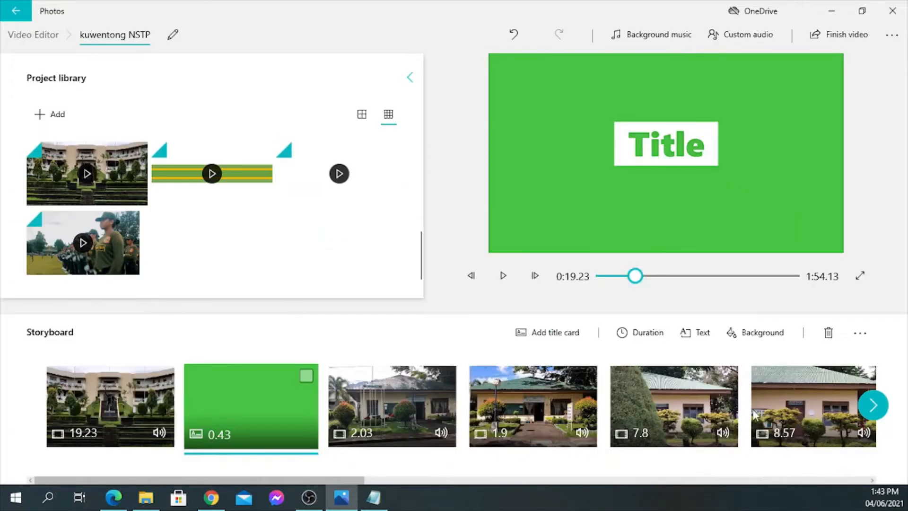
# Step: Replace the title card's placeholder text with "NSTP offers ROTC and CWTS programs"
pyautogui.click(701, 337)
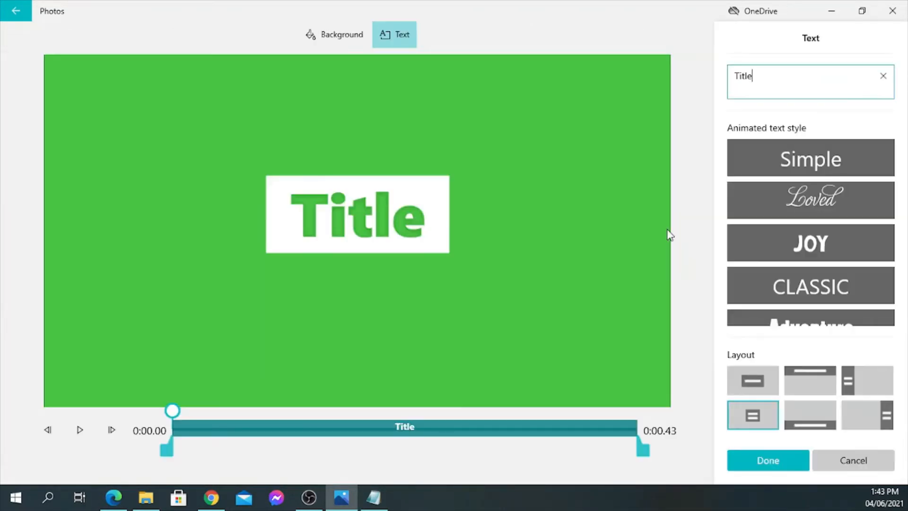
pyautogui.doubleClick(778, 77)
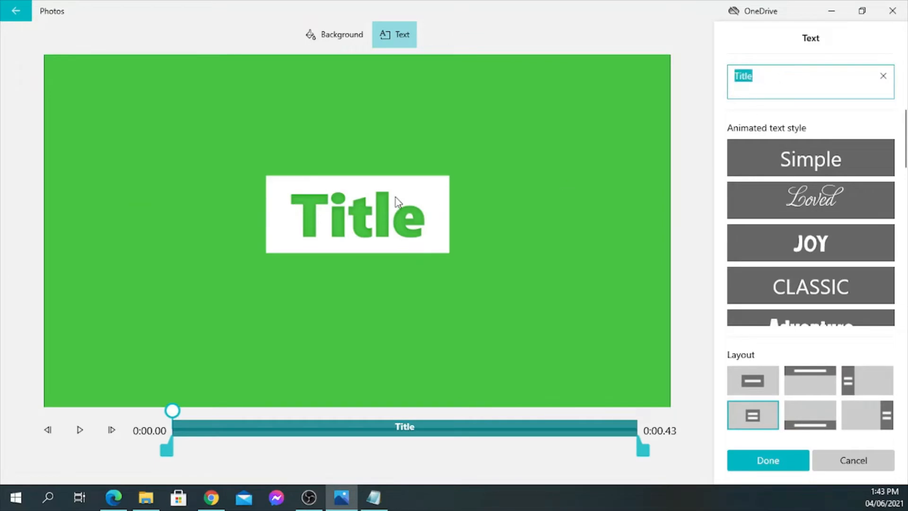
pyautogui.click(776, 75)
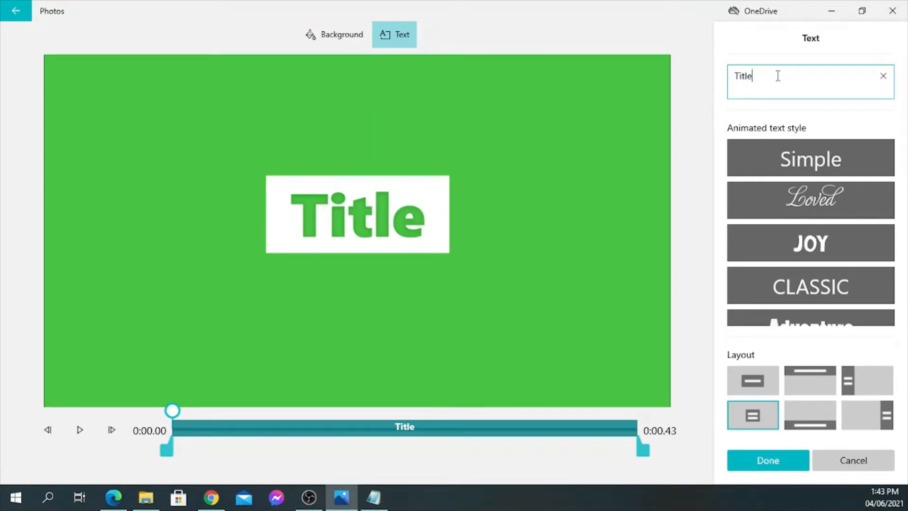
pyautogui.moveTo(754, 76); pyautogui.dragTo(733, 74)
pyautogui.write('NSTP')
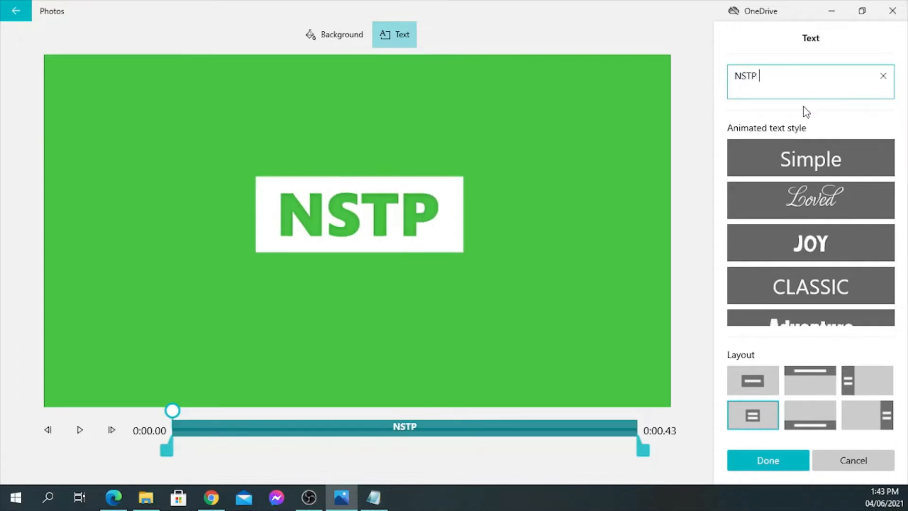
pyautogui.write(' offers')
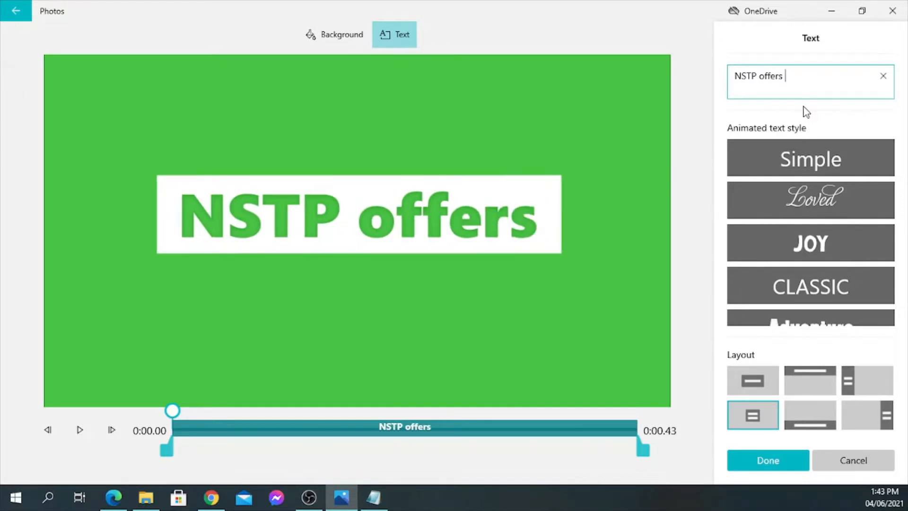
pyautogui.write(' ROT')
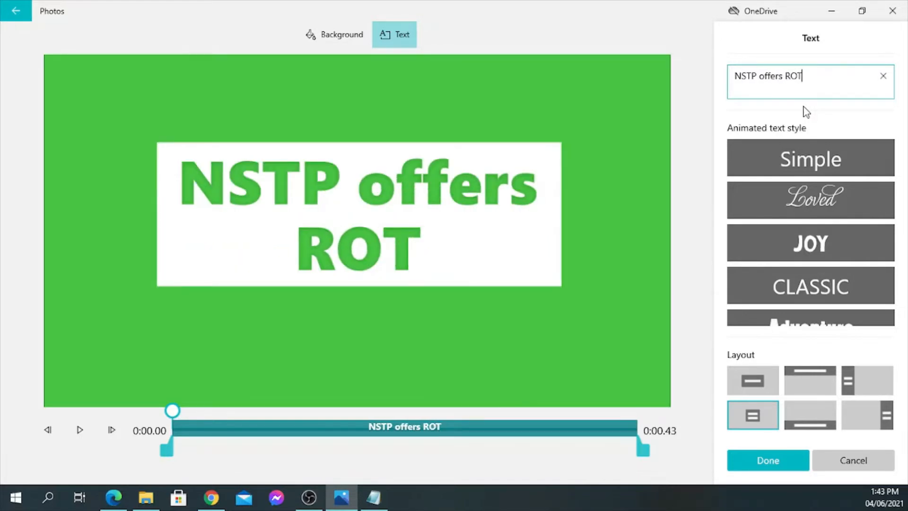
pyautogui.write('C a')
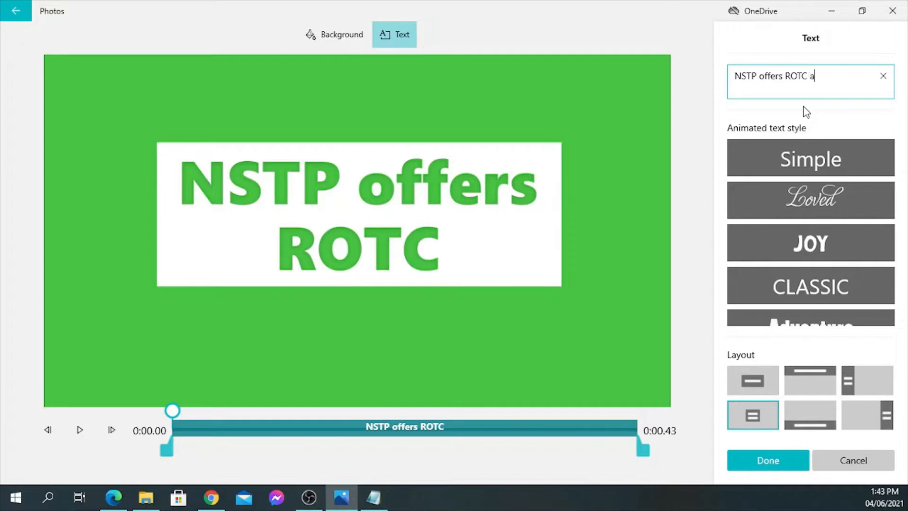
pyautogui.write('nd CWTS ')
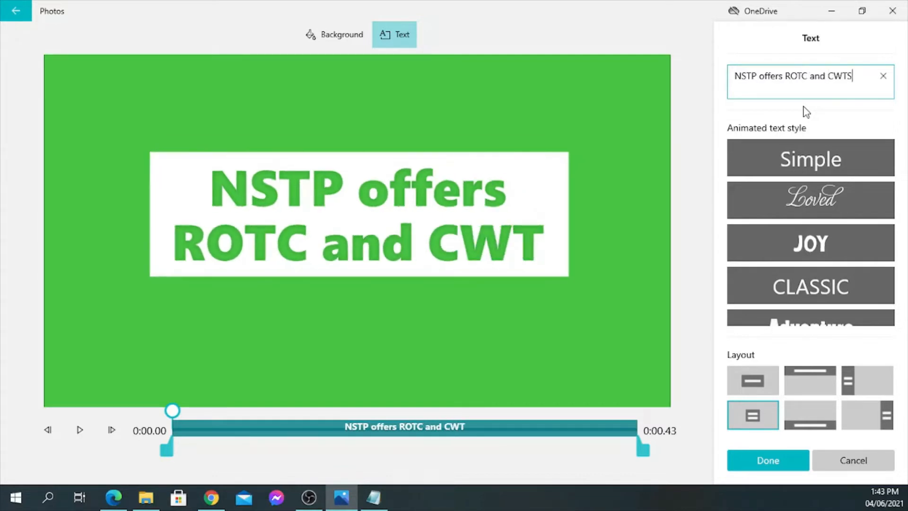
pyautogui.write('programs')
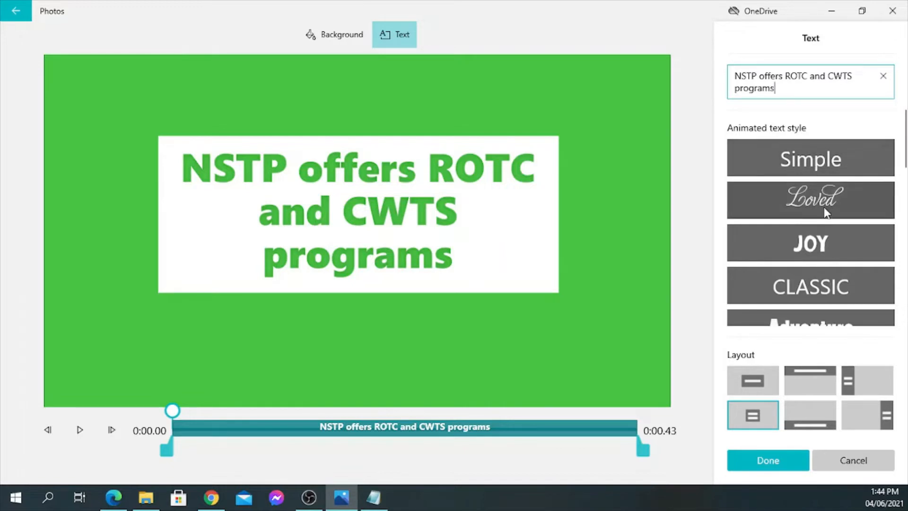
# Step: Try the Cinema, Bold and Boom animated text styles on the title card's text
pyautogui.scroll(-4, 825, 203)
pyautogui.scroll(-3, 830, 241)
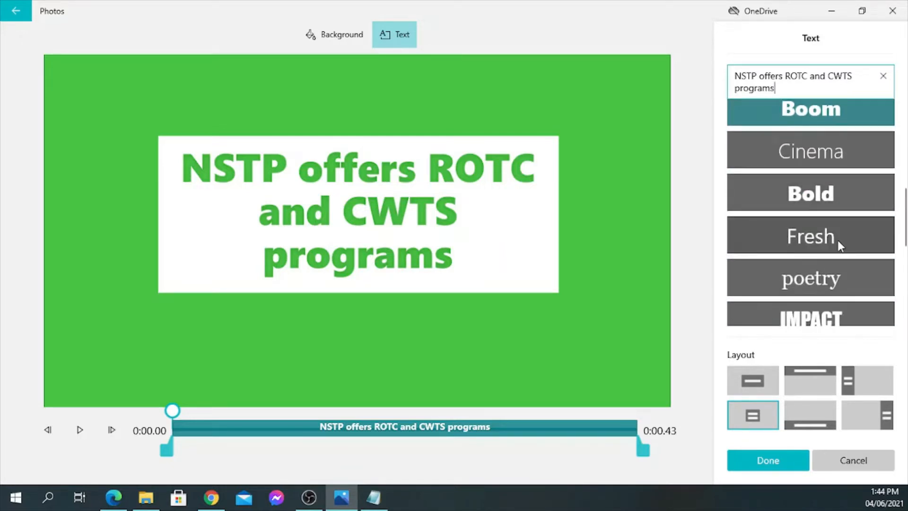
pyautogui.click(821, 149)
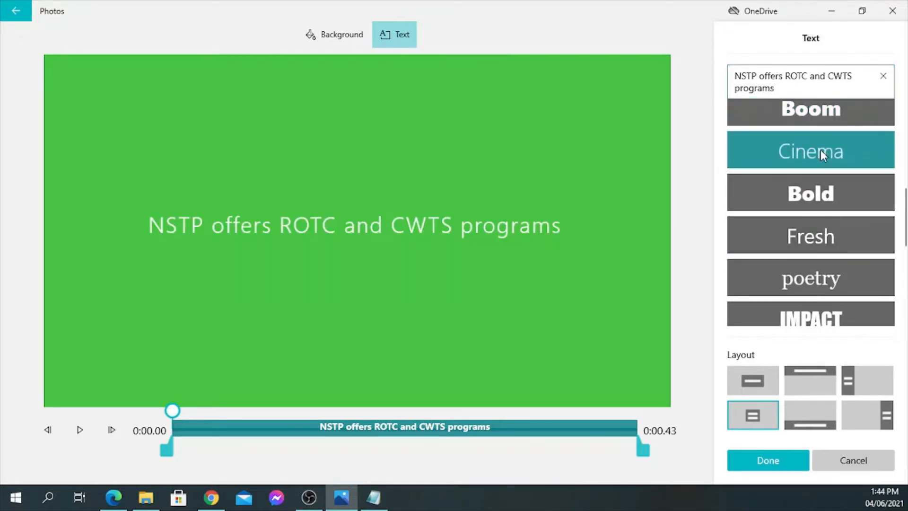
pyautogui.click(835, 191)
pyautogui.click(822, 113)
pyautogui.scroll(2, 824, 189)
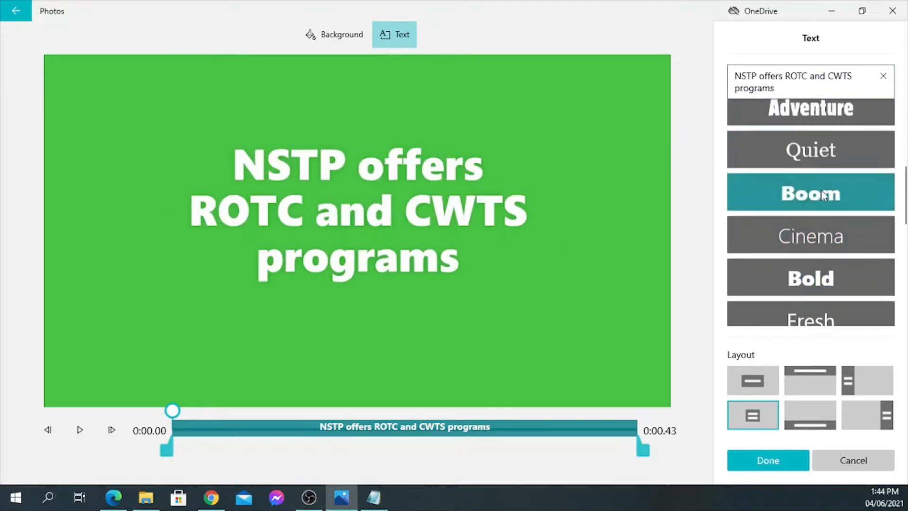
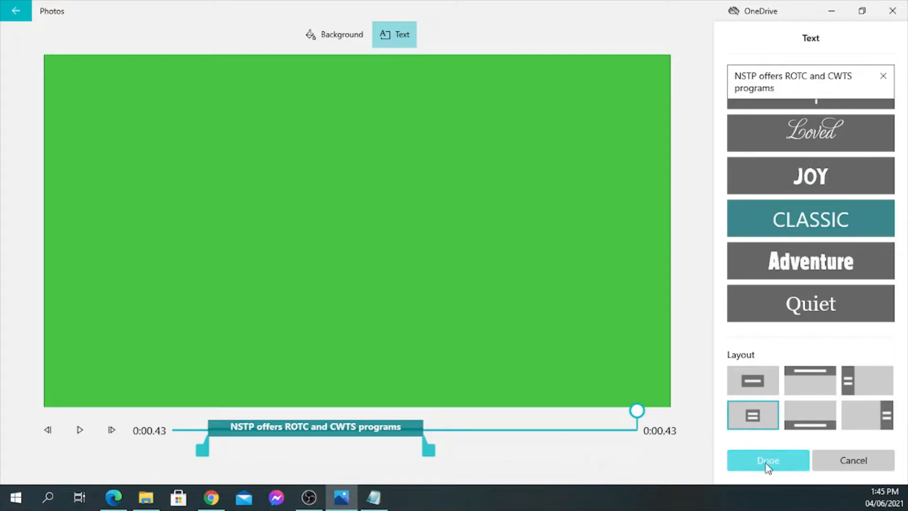
# Step: Adjust the end of the title card's text range and set the card's duration to 5 seconds
pyautogui.moveTo(432, 452); pyautogui.dragTo(574, 457)
pyautogui.click(783, 466)
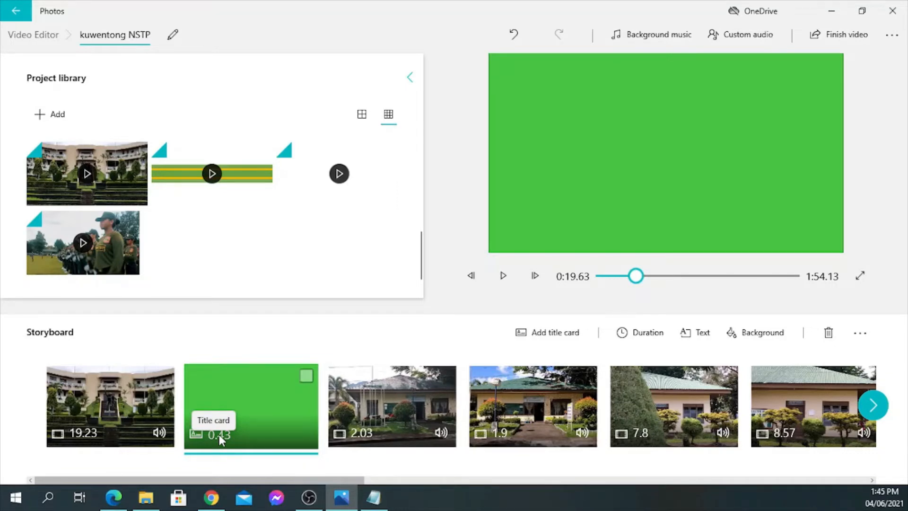
pyautogui.click(642, 334)
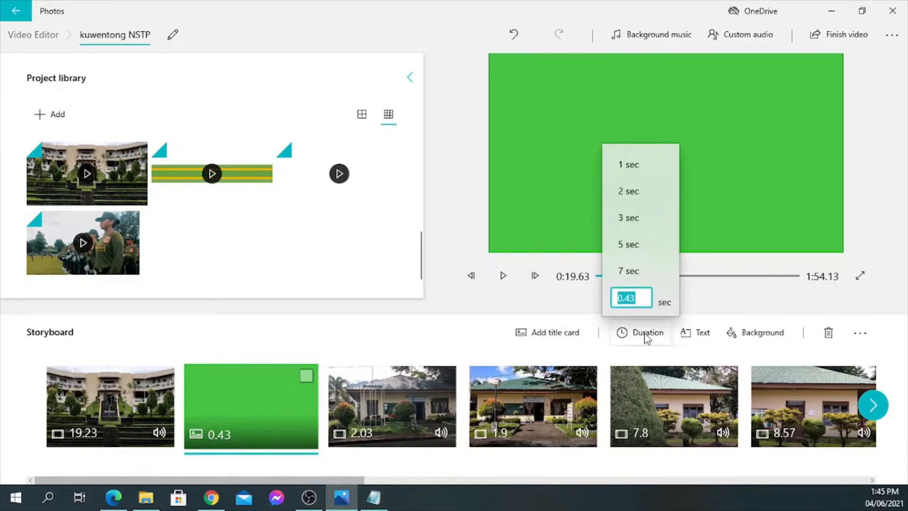
pyautogui.click(649, 339)
pyautogui.click(649, 338)
pyautogui.click(633, 244)
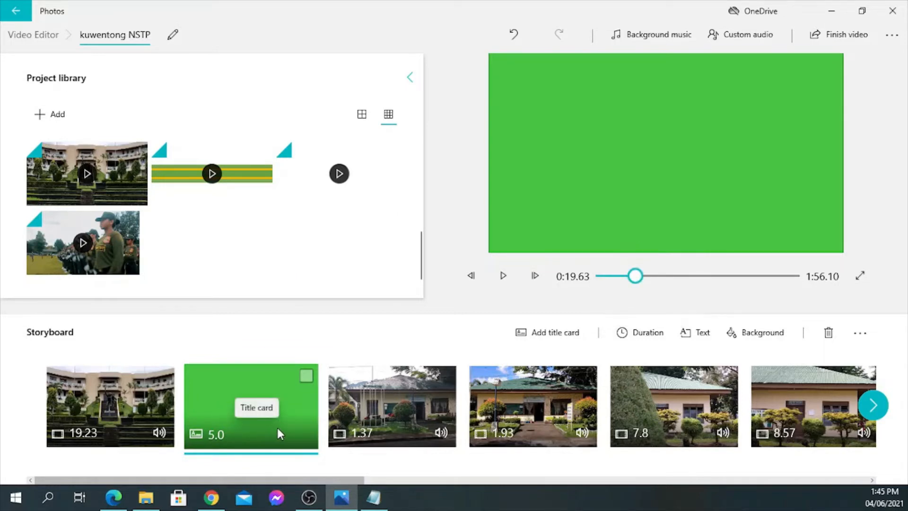
# Step: Select only the Admin front clip and add the overlay text "Visayas State University" to it
pyautogui.click(149, 416)
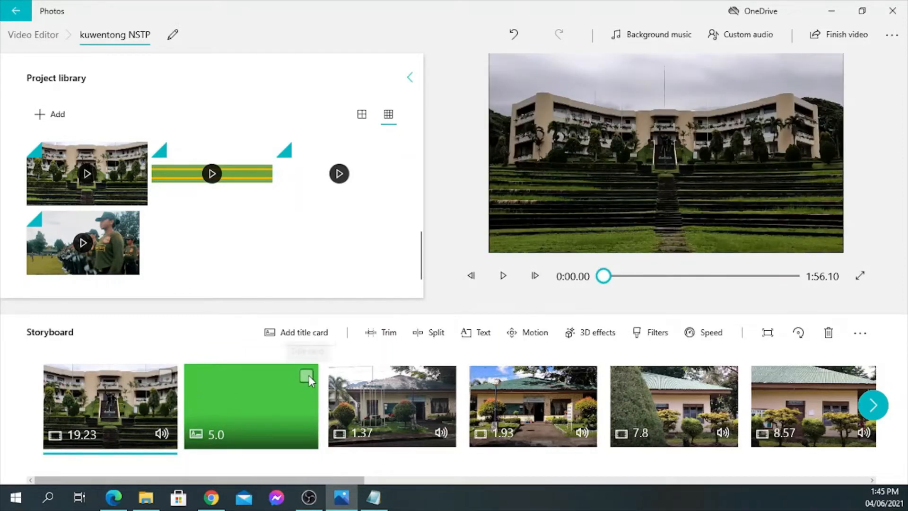
pyautogui.click(306, 376)
pyautogui.click(306, 376)
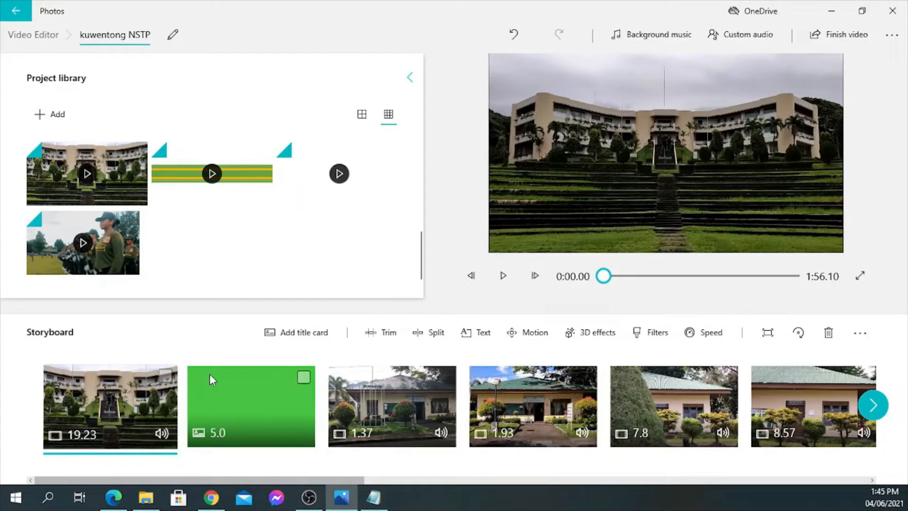
pyautogui.click(165, 377)
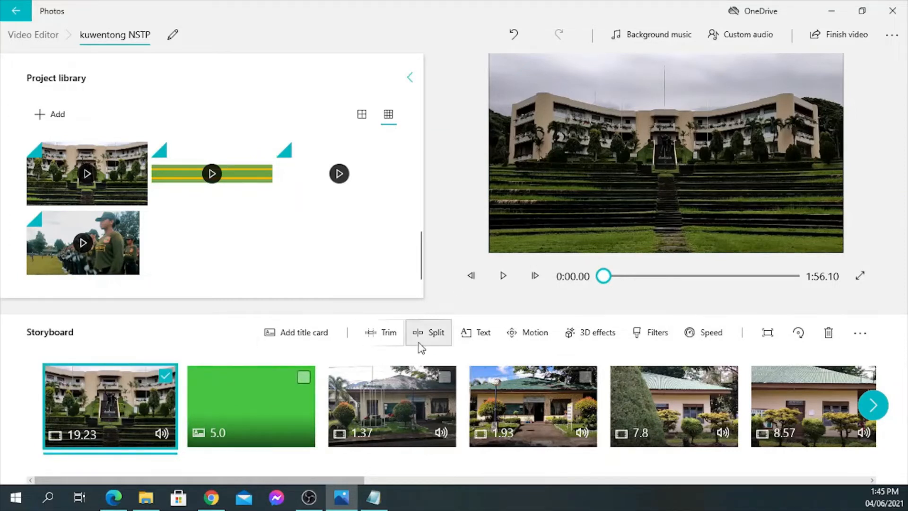
pyautogui.click(487, 337)
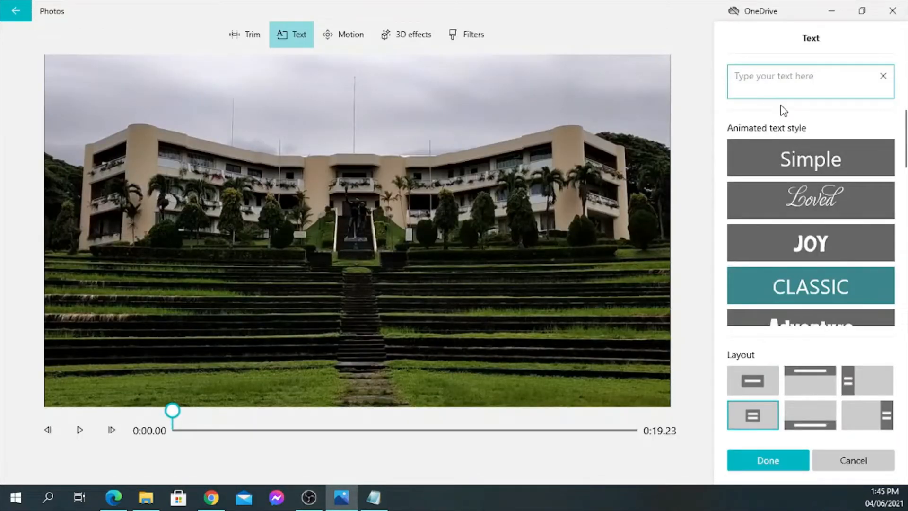
pyautogui.write('Visayas')
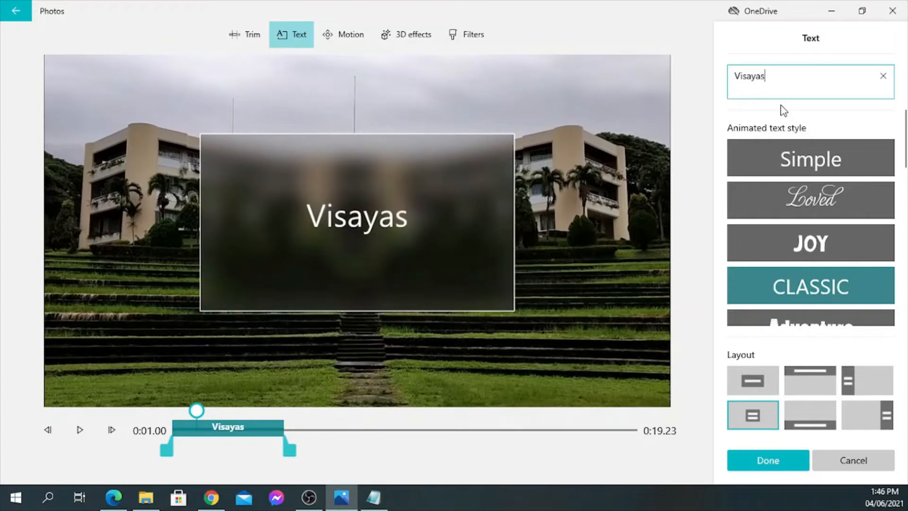
pyautogui.write(' State ')
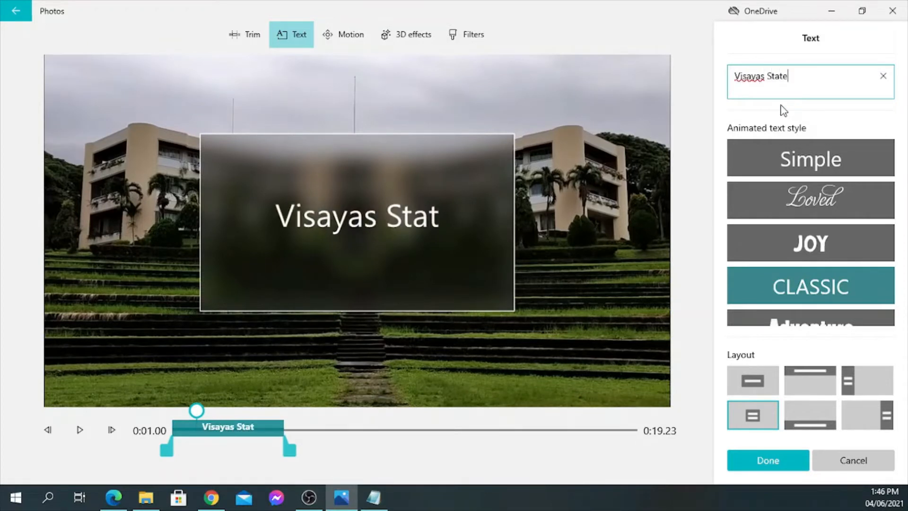
pyautogui.write('U')
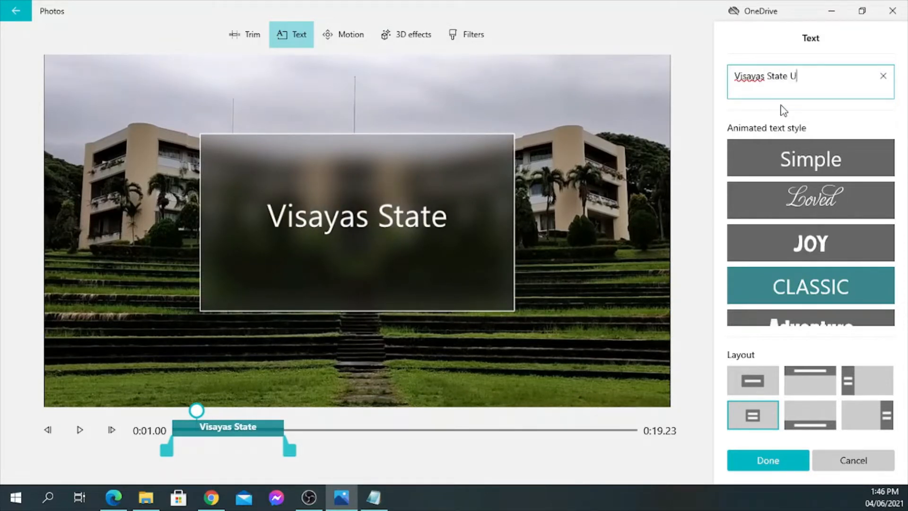
pyautogui.write('niversity')
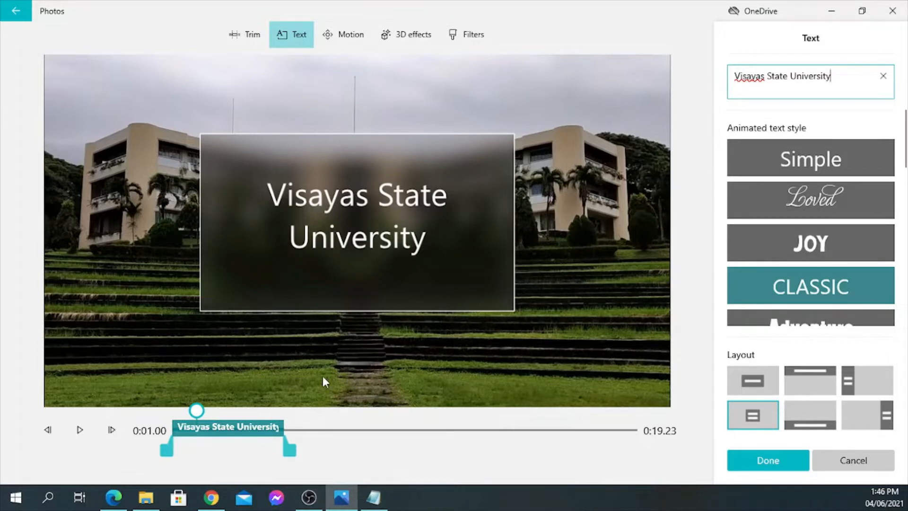
# Step: Lay the clip's text out along the bottom of the frame and lengthen its display range, starting at 0:01.00
pyautogui.click(809, 416)
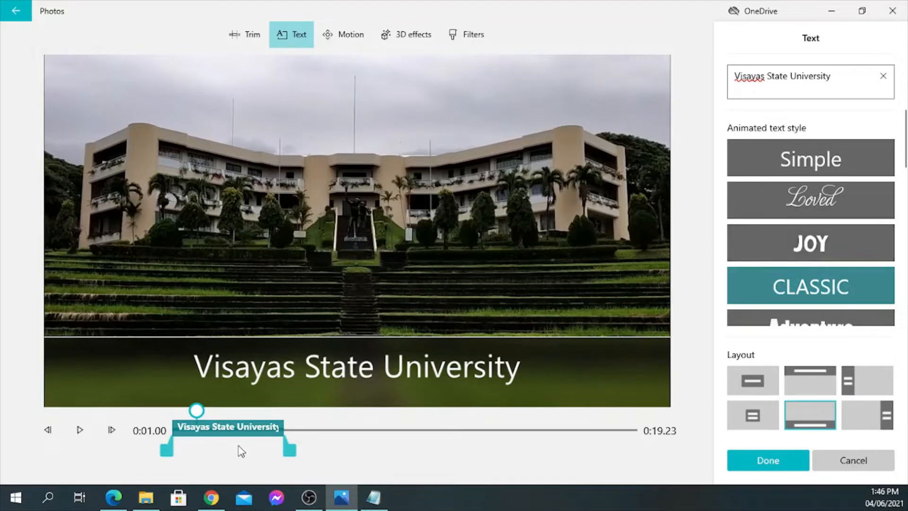
pyautogui.moveTo(235, 428); pyautogui.dragTo(260, 428)
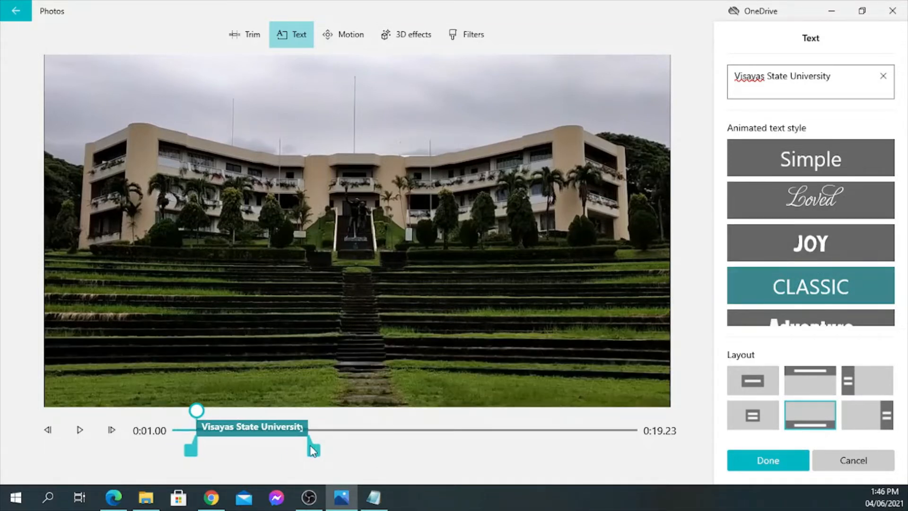
pyautogui.moveTo(313, 450); pyautogui.dragTo(372, 449)
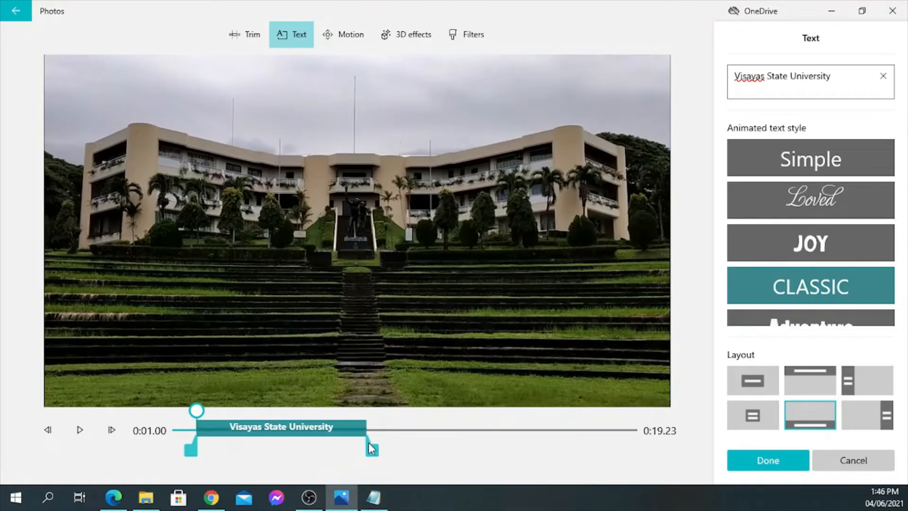
# Step: Try the Simple, Loved and Joy animated text styles on the university caption and return to Classic
pyautogui.click(832, 166)
pyautogui.click(830, 206)
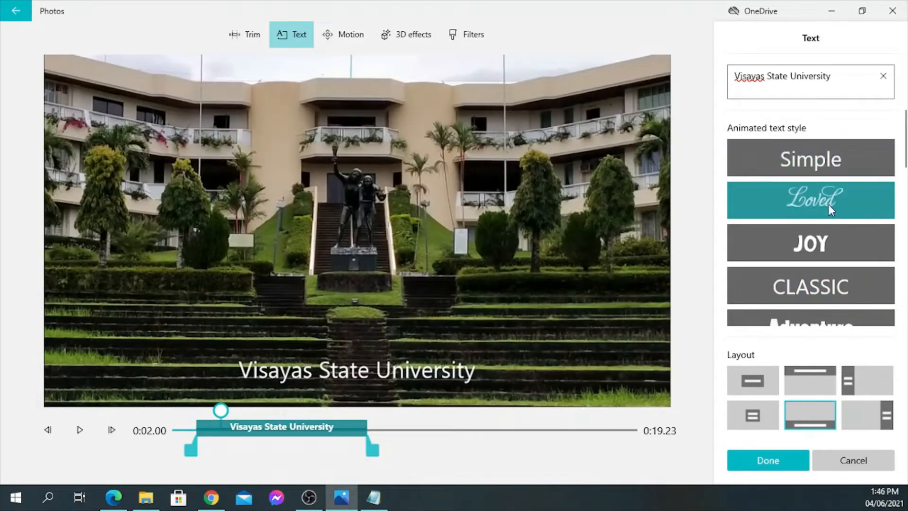
pyautogui.click(830, 240)
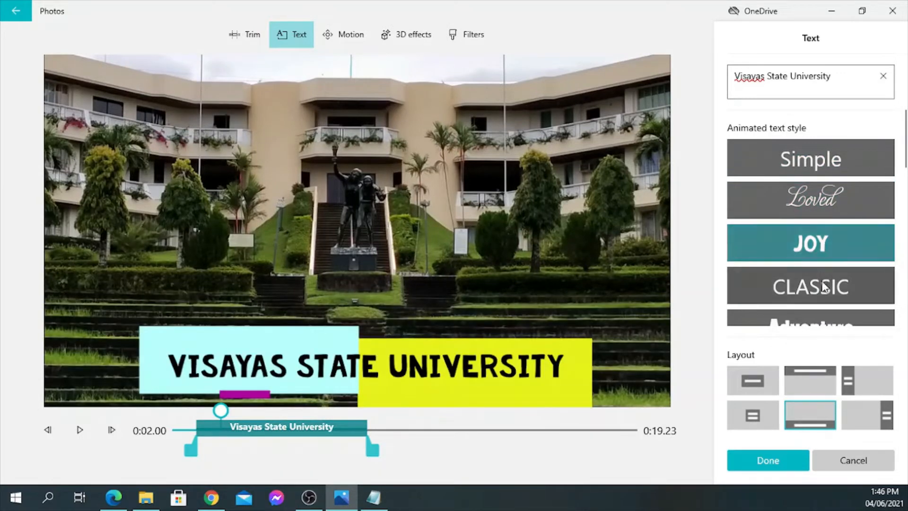
pyautogui.click(825, 288)
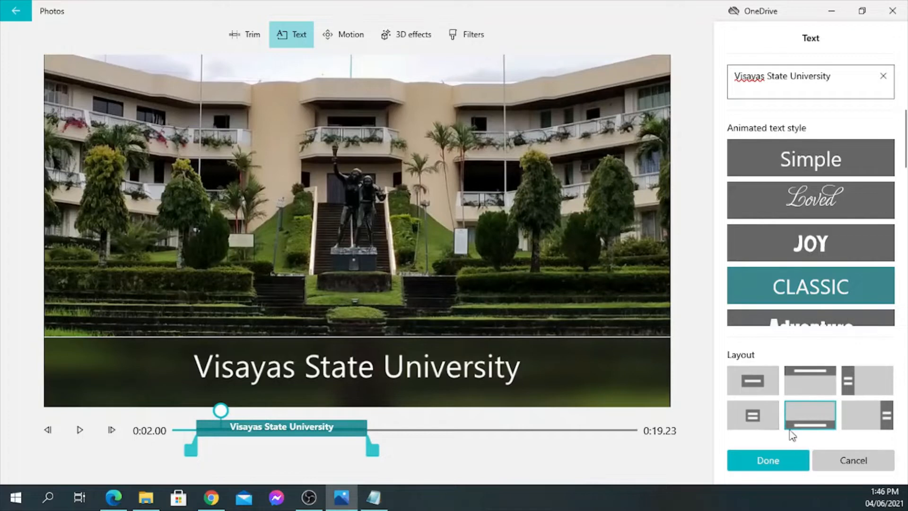
# Step: Play the Admin front clip from its start to check the caption, apply the text and deselect the clip
pyautogui.click(769, 468)
pyautogui.moveTo(221, 411); pyautogui.dragTo(173, 410)
pyautogui.click(84, 428)
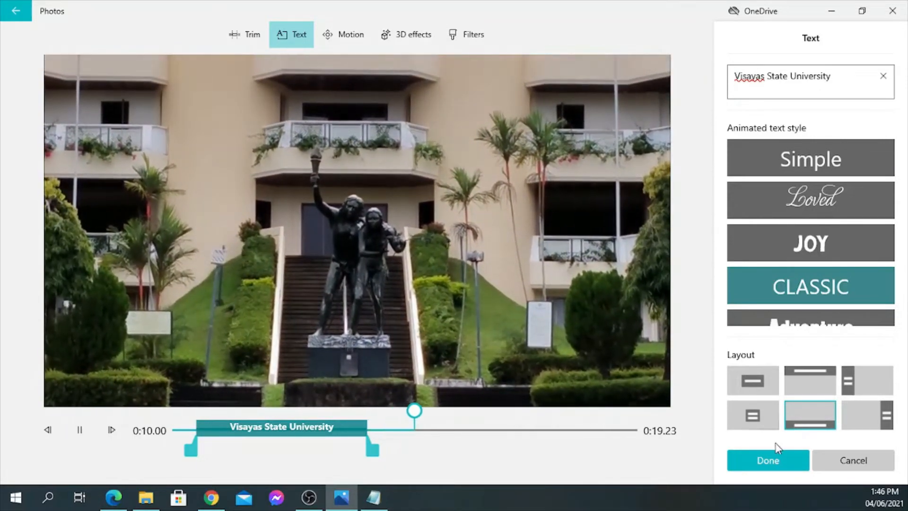
pyautogui.click(768, 460)
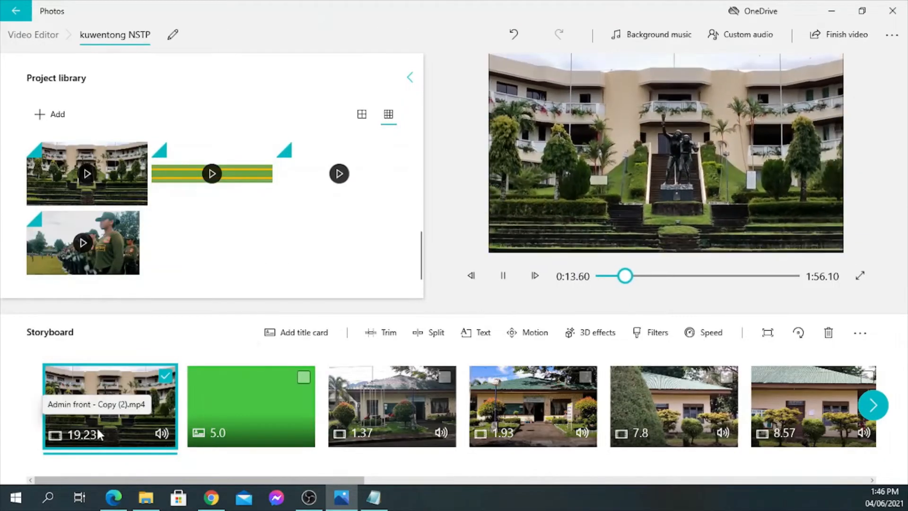
pyautogui.click(165, 378)
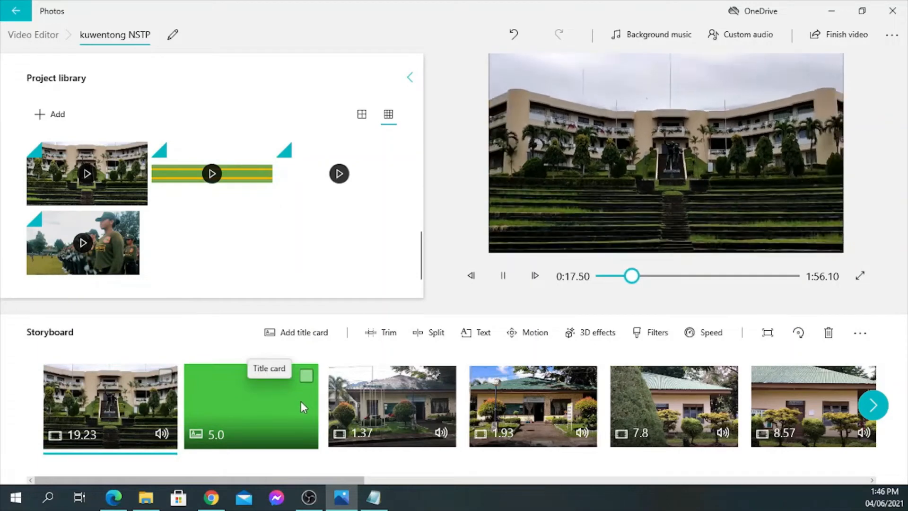
# Step: Open only the 1.37-second directory clip after the green title card for trimming and extend its end to 0:15.50
pyautogui.click(390, 403)
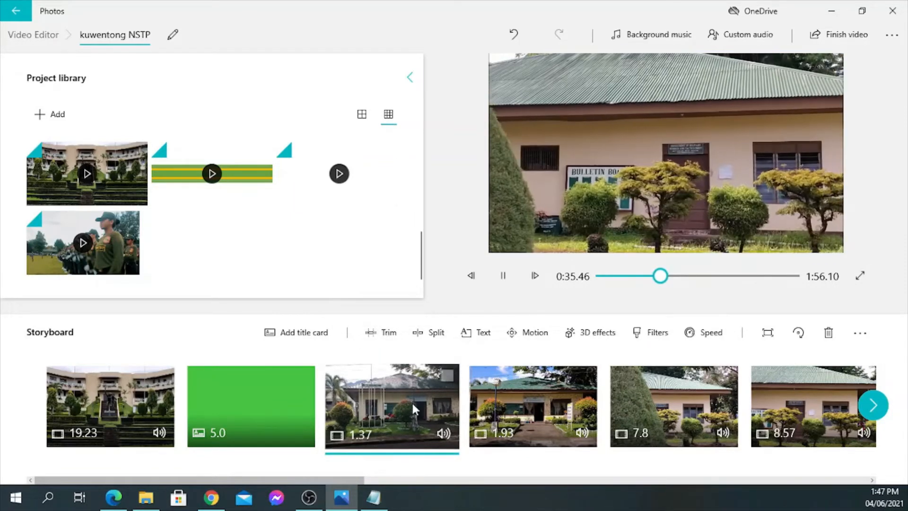
pyautogui.click(448, 377)
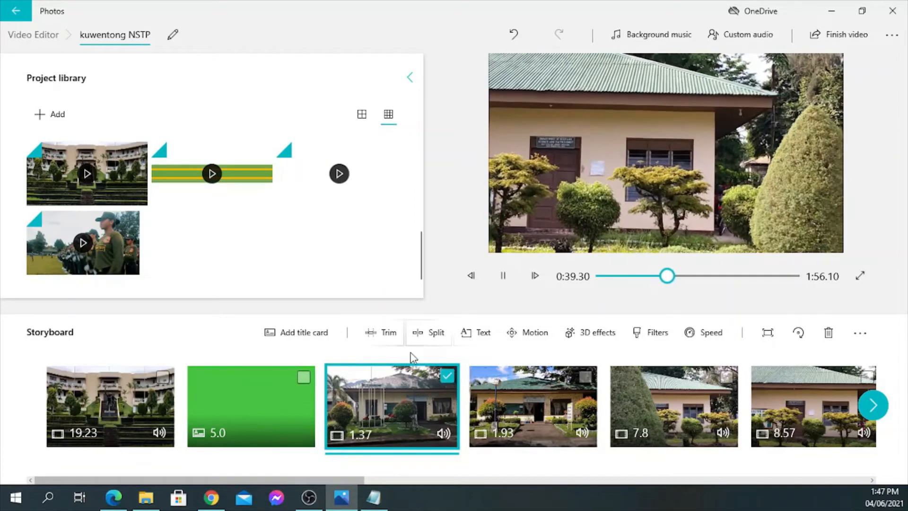
pyautogui.click(386, 335)
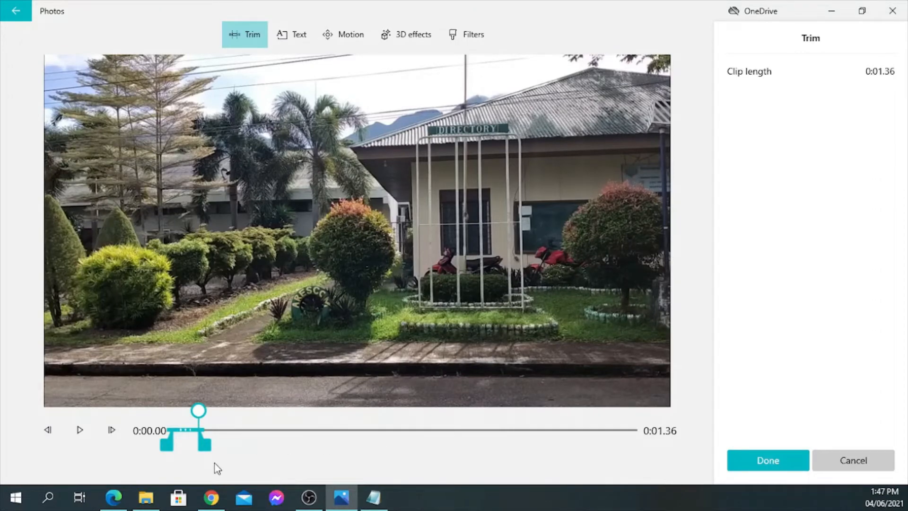
pyautogui.moveTo(204, 444); pyautogui.dragTo(495, 452)
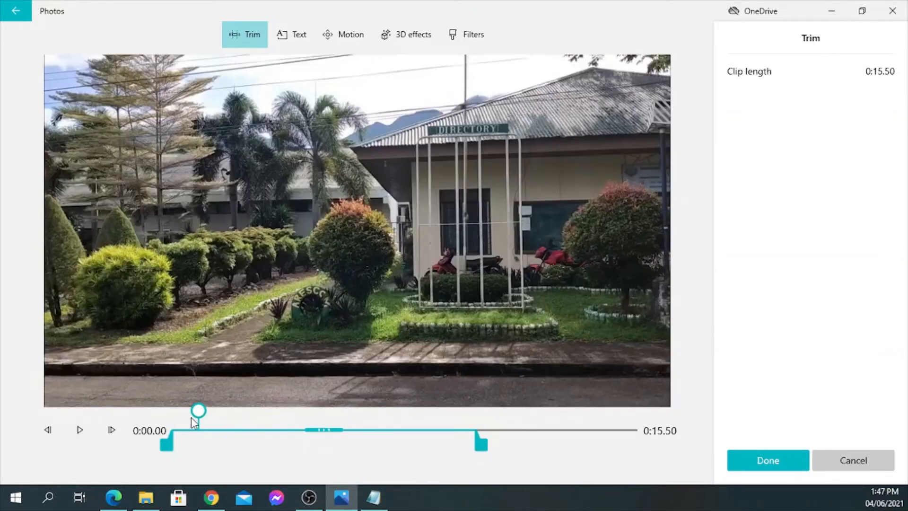
# Step: Preview the beginning of the directory clip and set its trim start to 0:02.86
pyautogui.moveTo(194, 420); pyautogui.dragTo(179, 411)
pyautogui.click(79, 431)
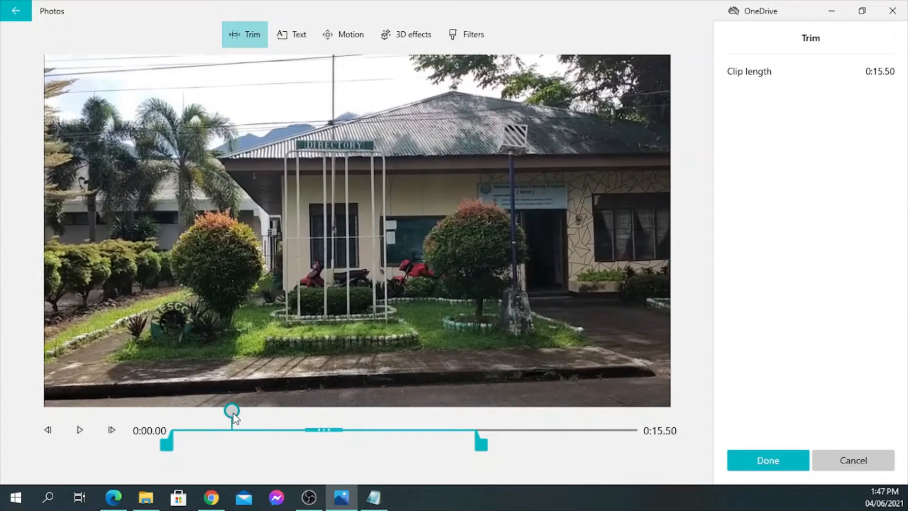
pyautogui.moveTo(232, 412)
pyautogui.mouseDown()
pyautogui.moveTo(213, 412)
pyautogui.moveTo(229, 421)
pyautogui.mouseUp()
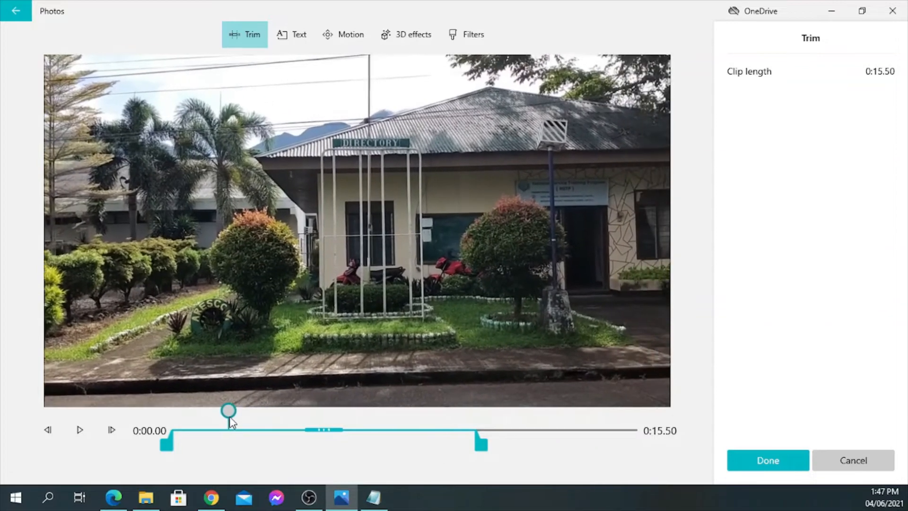
pyautogui.moveTo(175, 448); pyautogui.dragTo(213, 449)
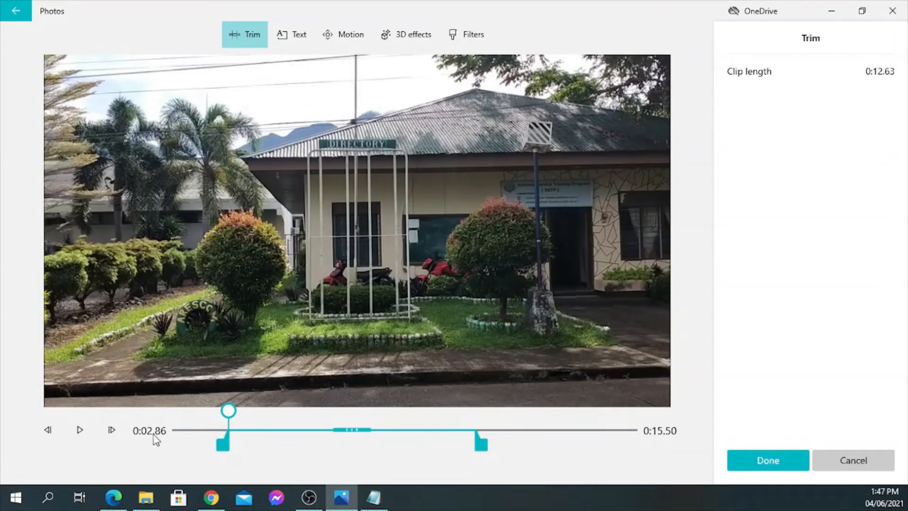
# Step: Play the trimmed range, set the trim end to 0:14.30, apply the trim and deselect the clip
pyautogui.click(80, 435)
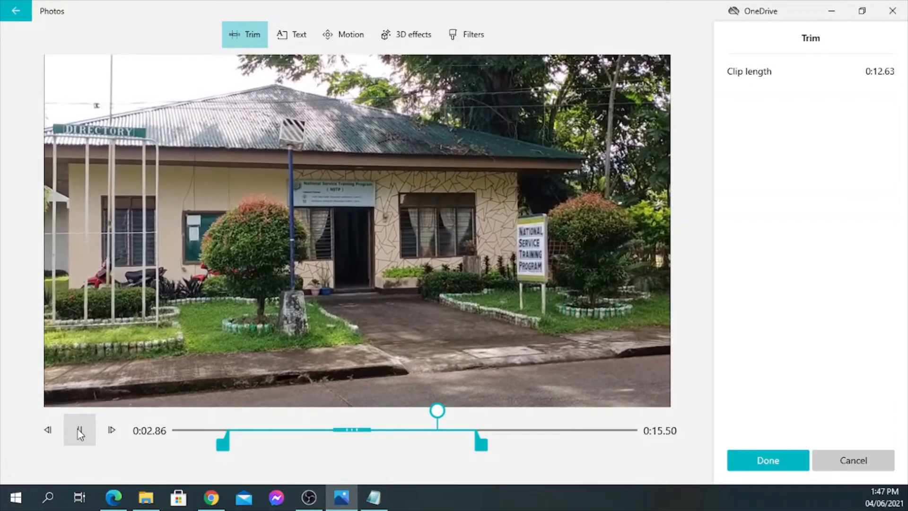
pyautogui.click(79, 431)
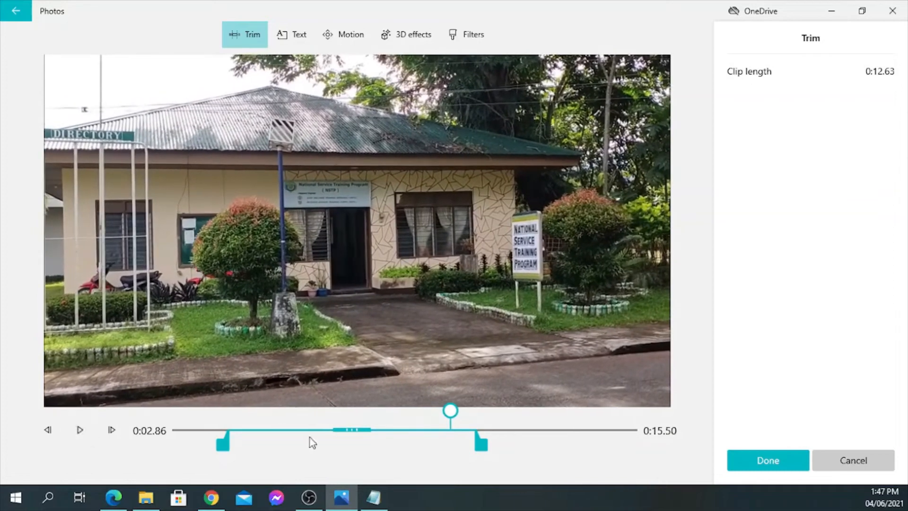
pyautogui.moveTo(489, 453); pyautogui.dragTo(458, 451)
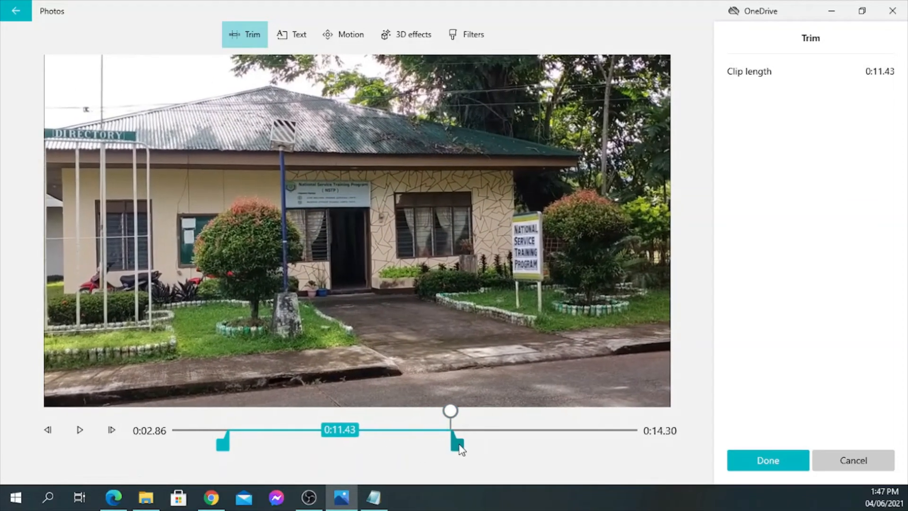
pyautogui.click(771, 461)
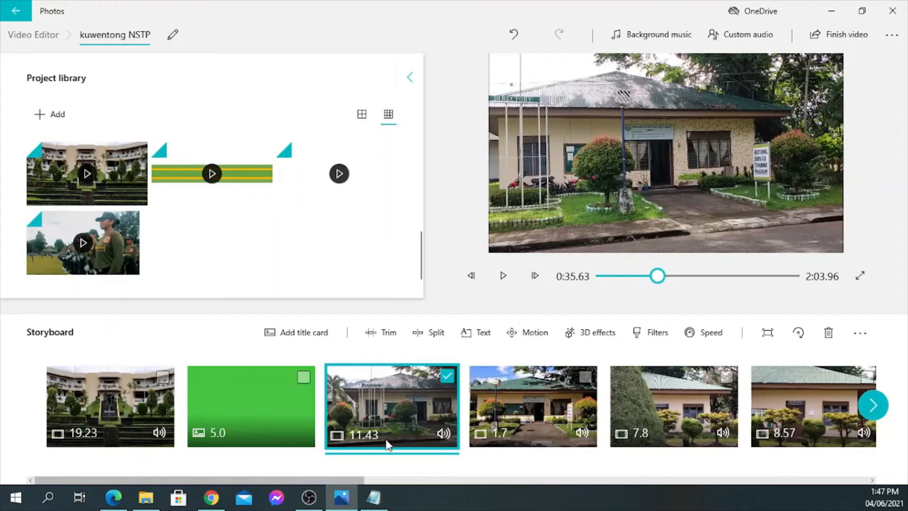
pyautogui.click(445, 378)
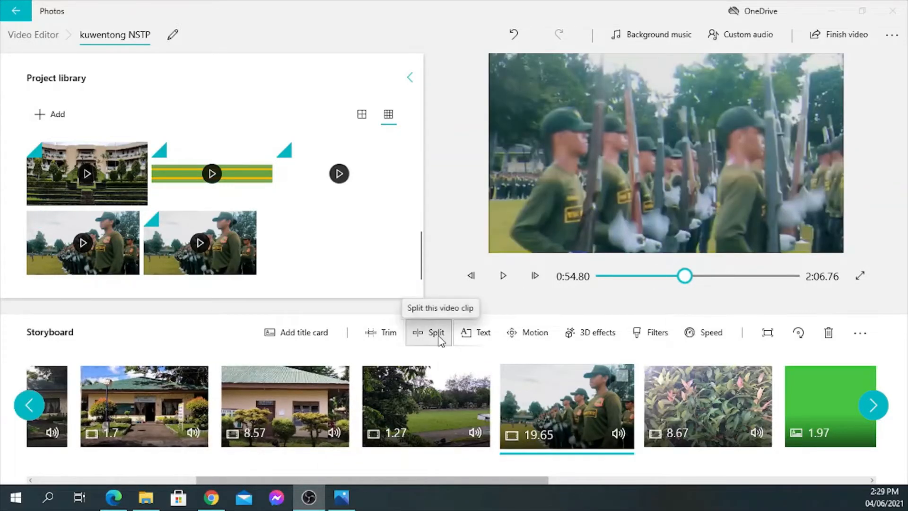
# Step: Split the 19.65-second ROTC cadet clip at 0:06.86, where the shot changes, and play back across the cut
pyautogui.click(621, 375)
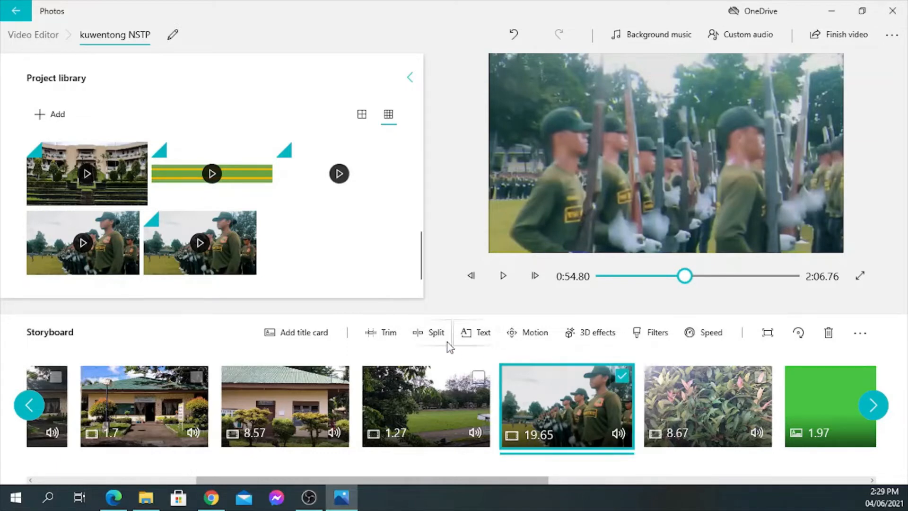
pyautogui.click(434, 336)
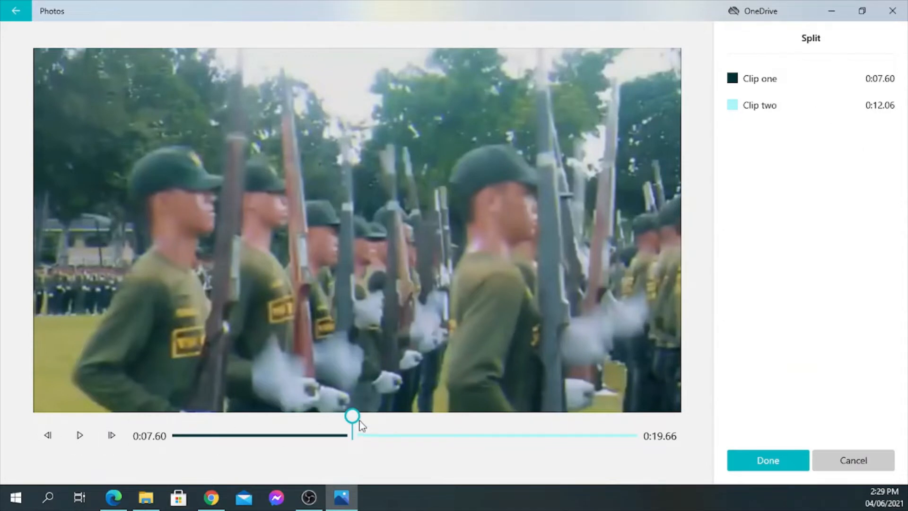
pyautogui.moveTo(360, 423); pyautogui.dragTo(184, 423)
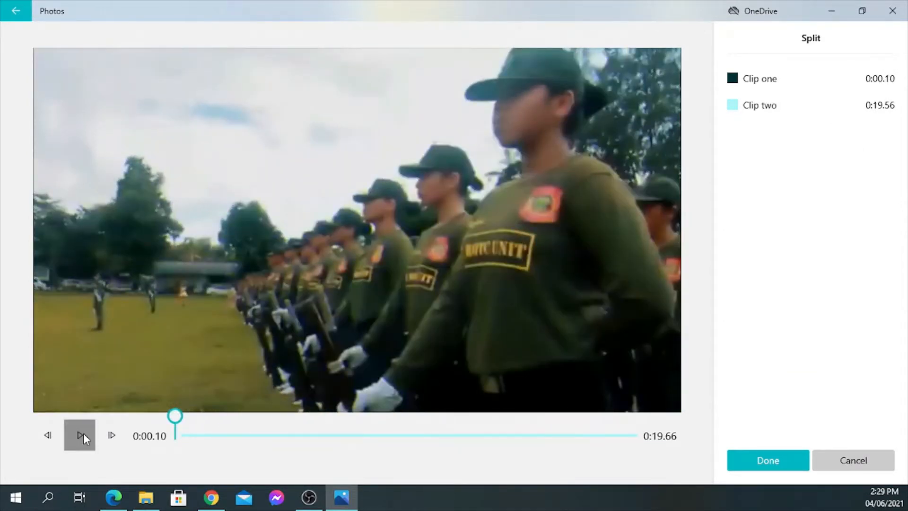
pyautogui.click(84, 433)
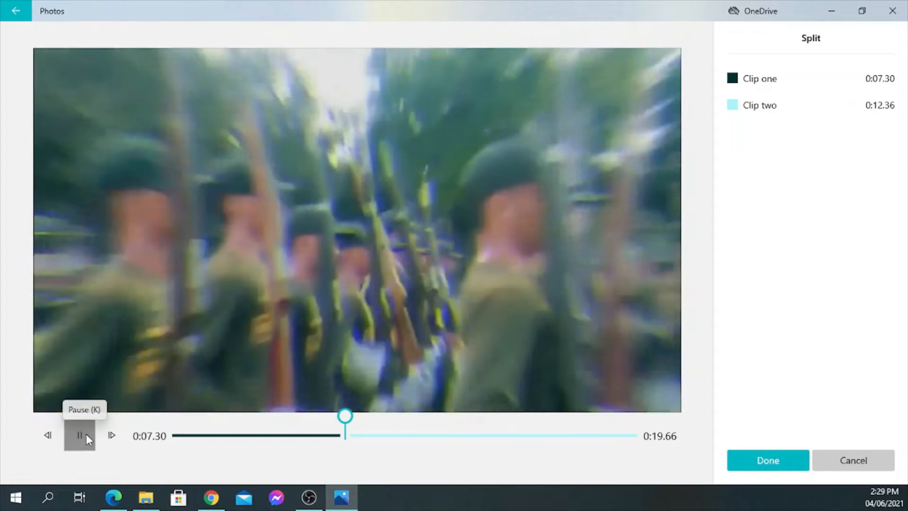
pyautogui.click(86, 435)
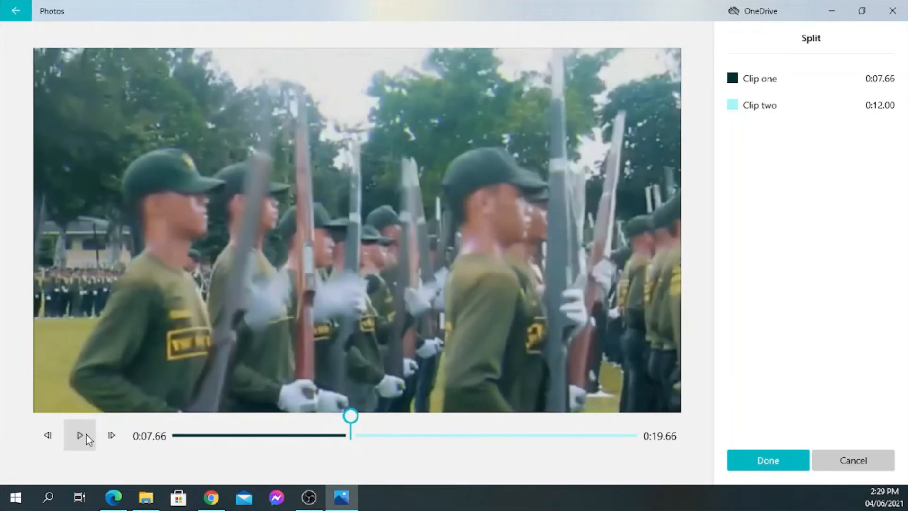
pyautogui.moveTo(352, 417); pyautogui.dragTo(340, 419)
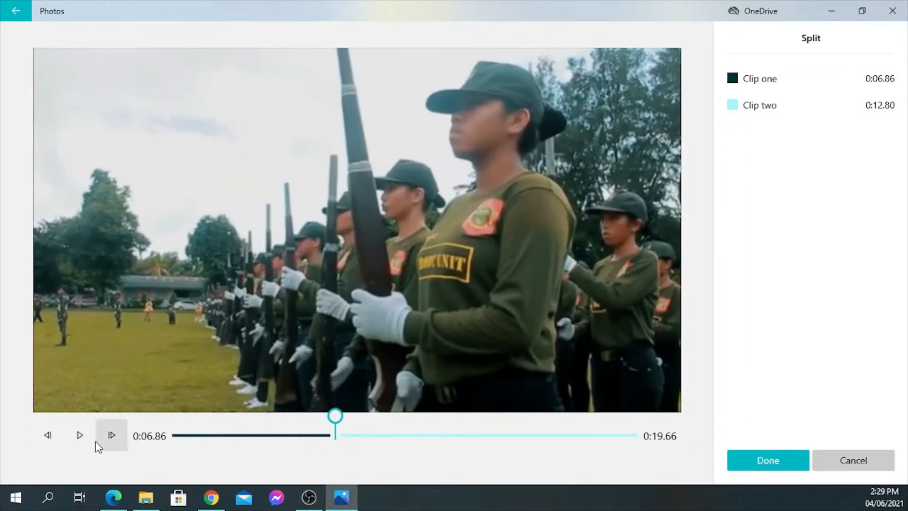
pyautogui.click(772, 463)
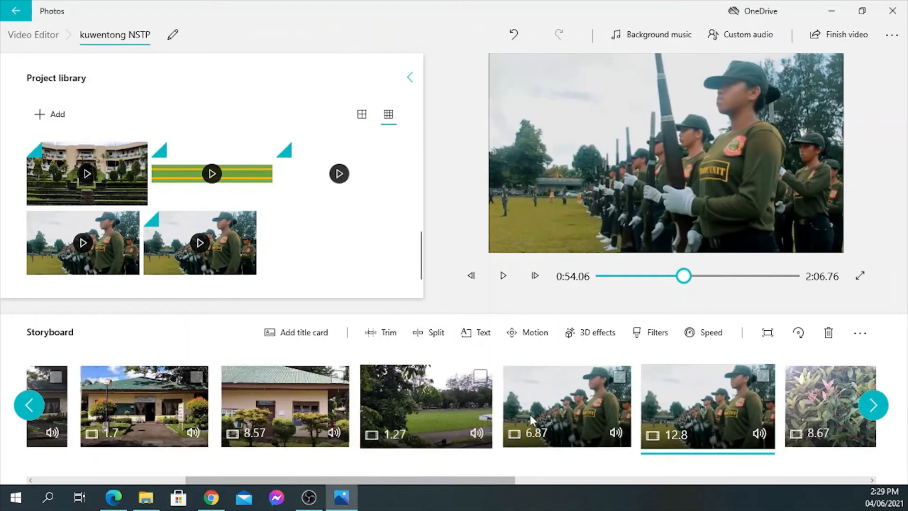
pyautogui.click(558, 409)
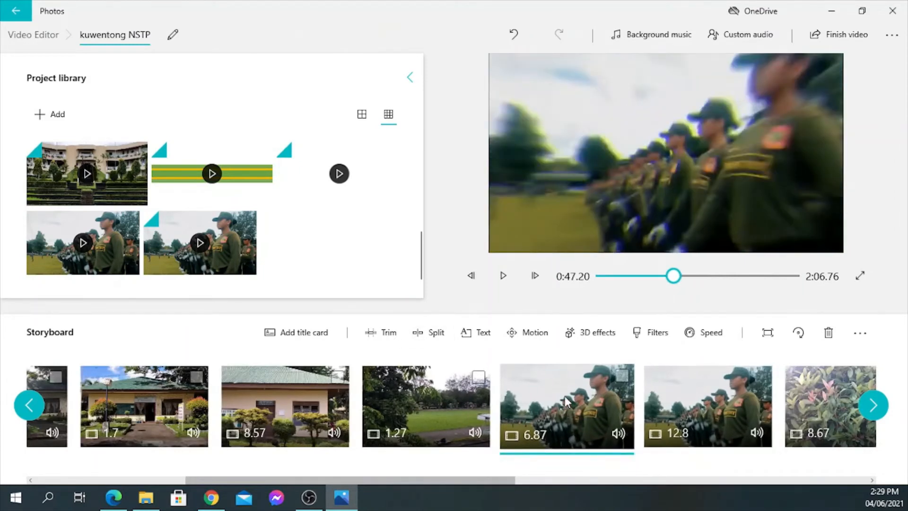
pyautogui.click(503, 276)
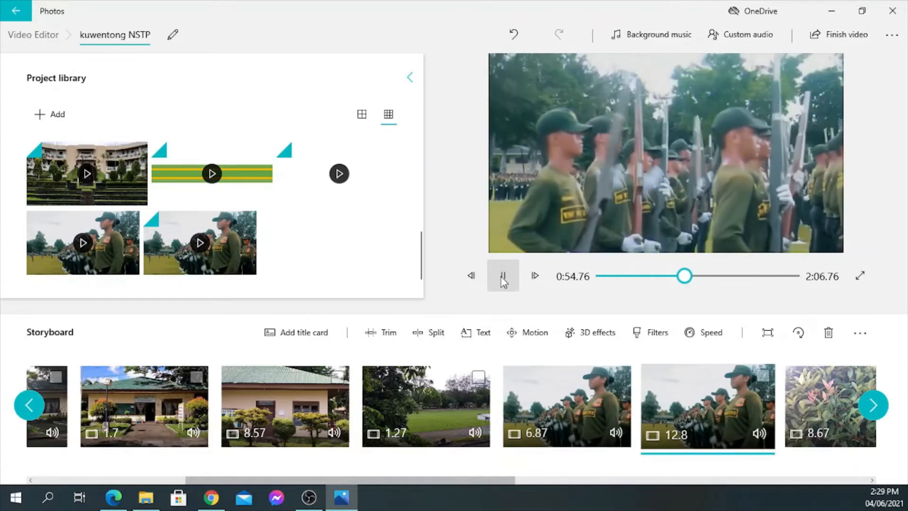
pyautogui.click(503, 275)
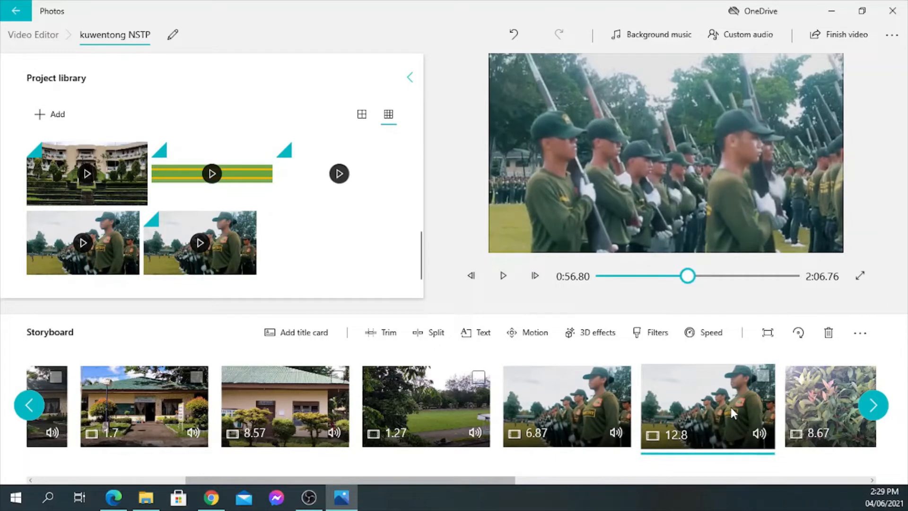
# Step: Split the 12.8-second cadet clip at the next shot change into parts of 8.63 and 4.17 seconds
pyautogui.click(761, 375)
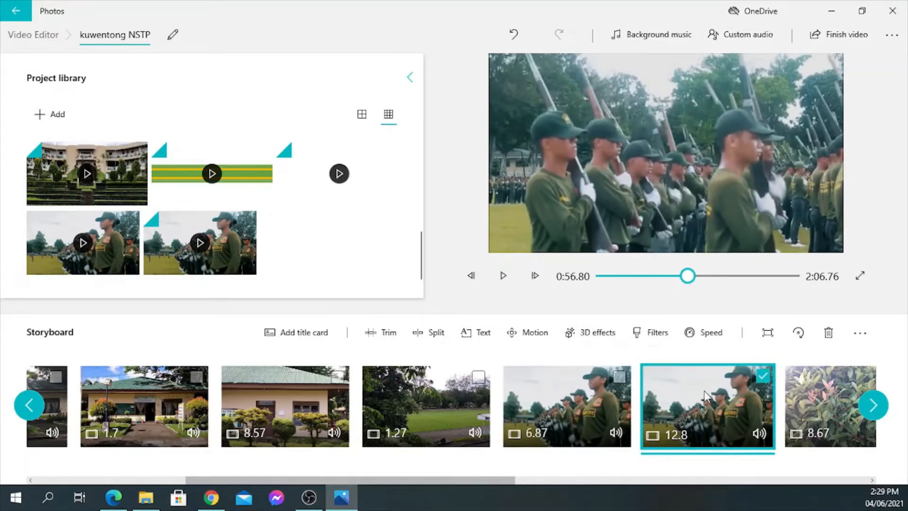
pyautogui.click(435, 333)
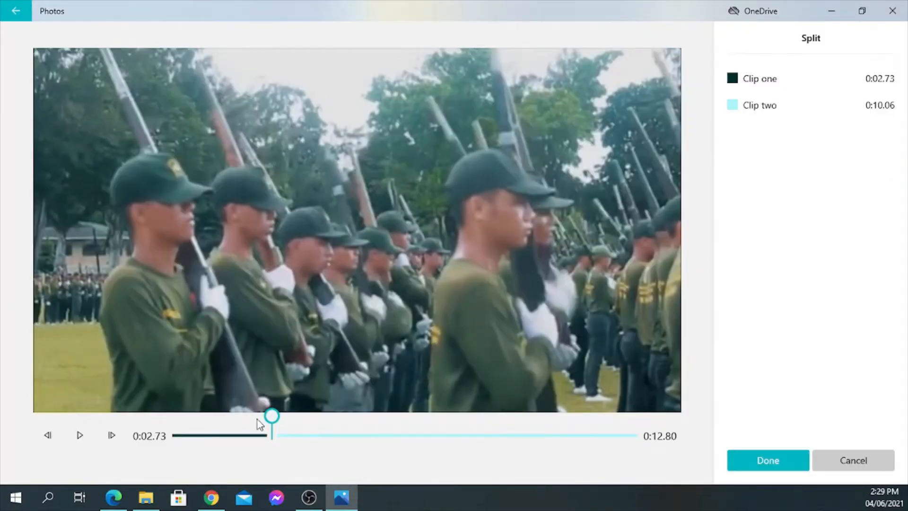
pyautogui.click(83, 436)
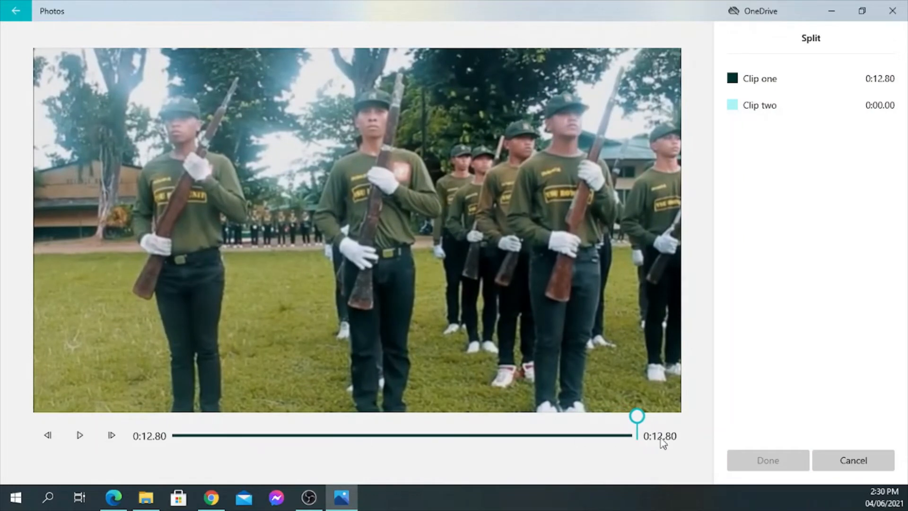
pyautogui.moveTo(643, 415); pyautogui.dragTo(577, 422)
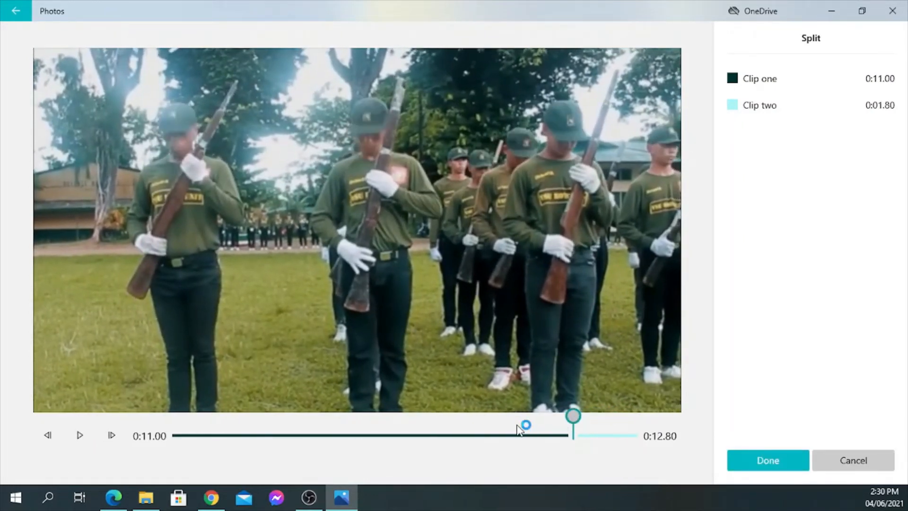
pyautogui.moveTo(518, 428); pyautogui.dragTo(506, 421)
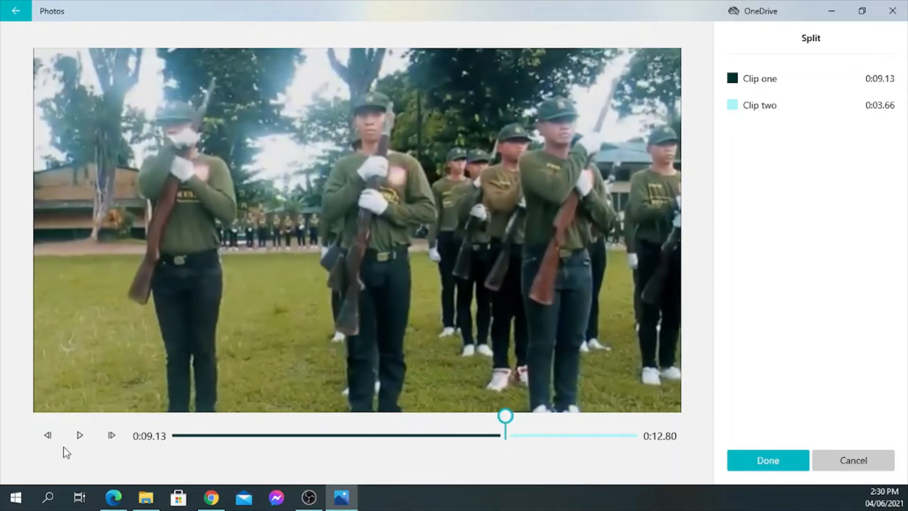
pyautogui.click(74, 438)
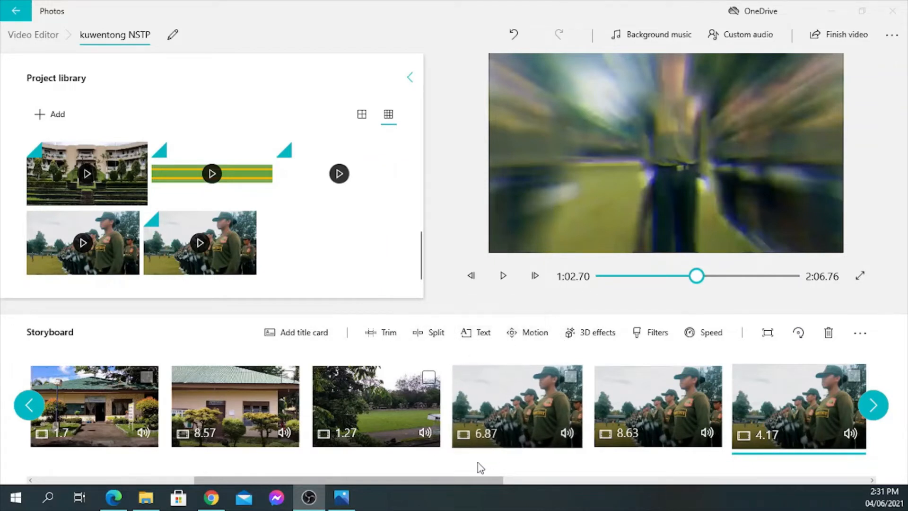
pyautogui.moveTo(467, 480); pyautogui.dragTo(660, 481)
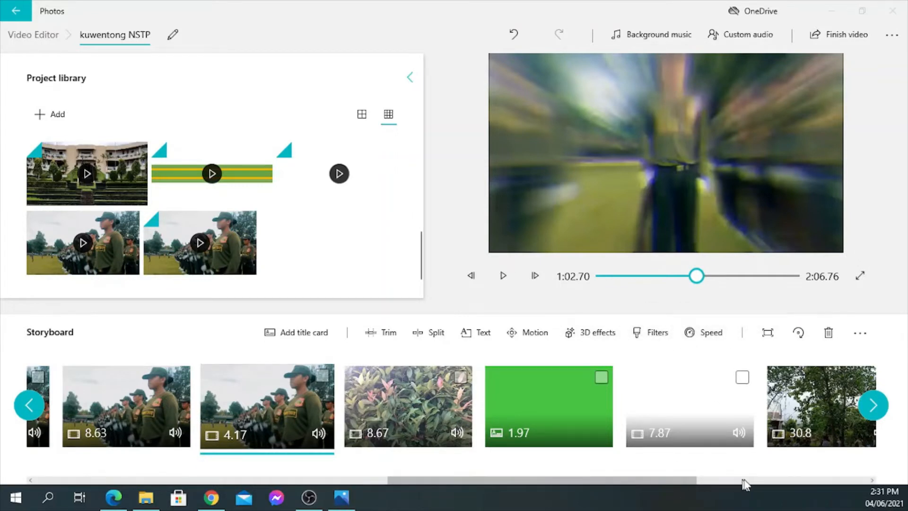
# Step: Apply the Pan left motion to the 2.58-second NSTP ROTC logo and play the motion preview
pyautogui.moveTo(695, 481); pyautogui.dragTo(859, 456)
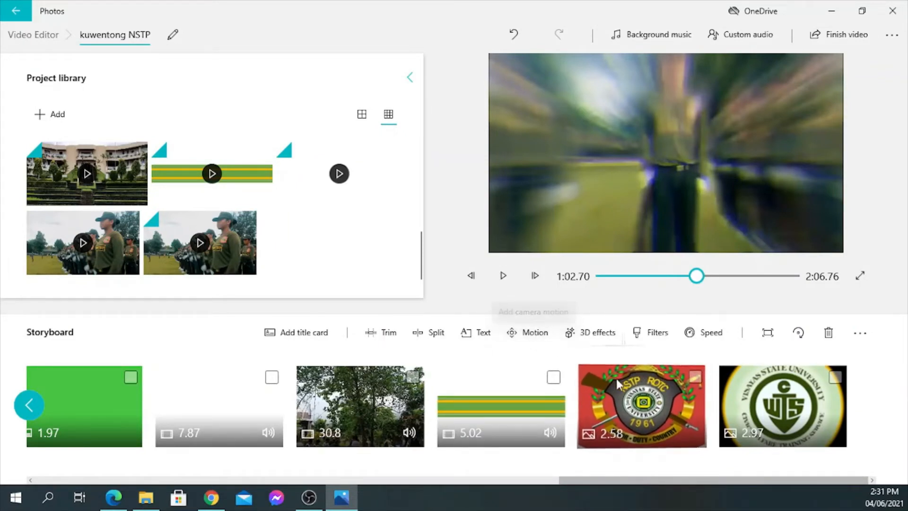
pyautogui.click(623, 400)
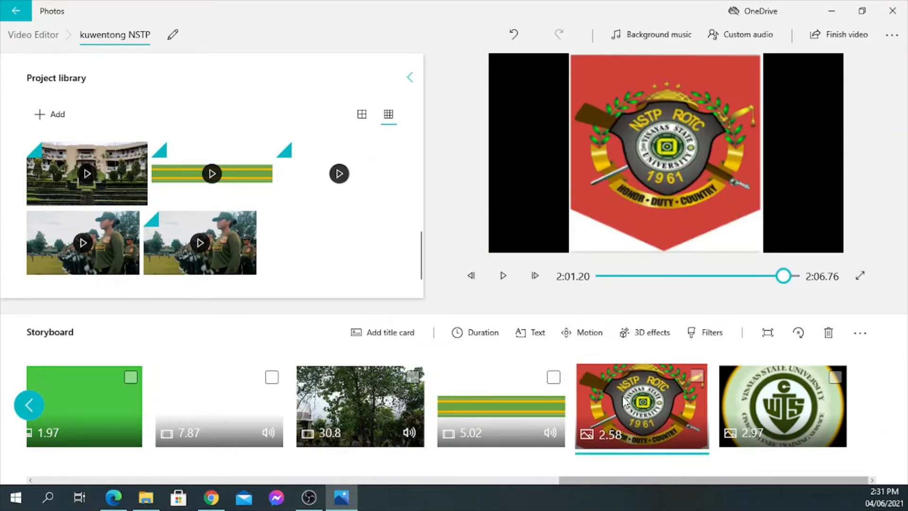
pyautogui.click(585, 335)
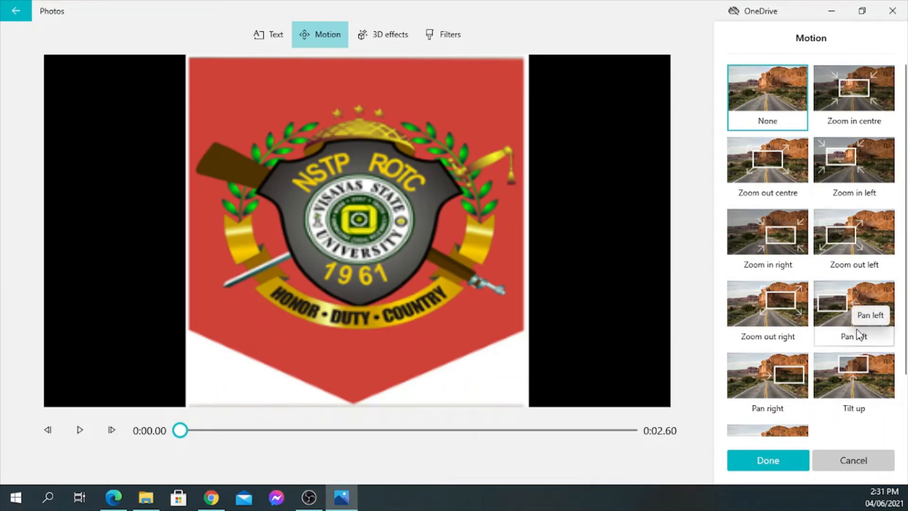
pyautogui.click(834, 298)
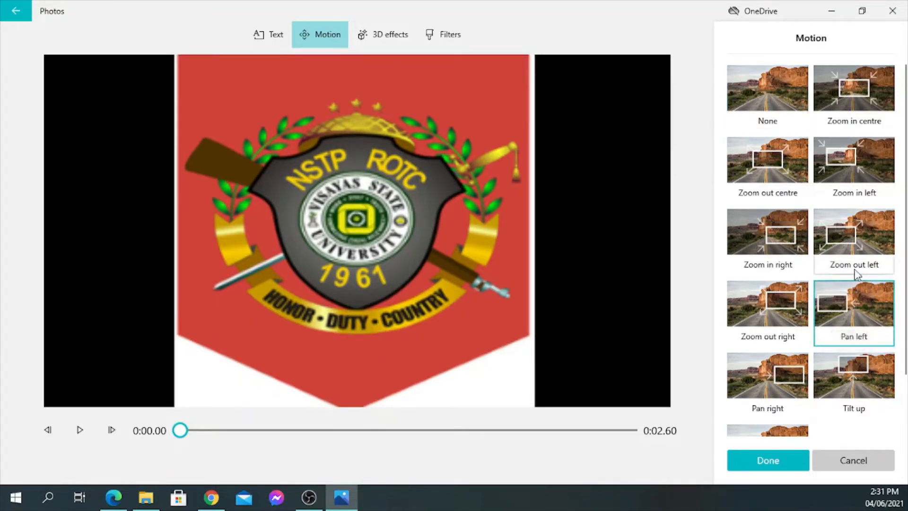
pyautogui.click(768, 467)
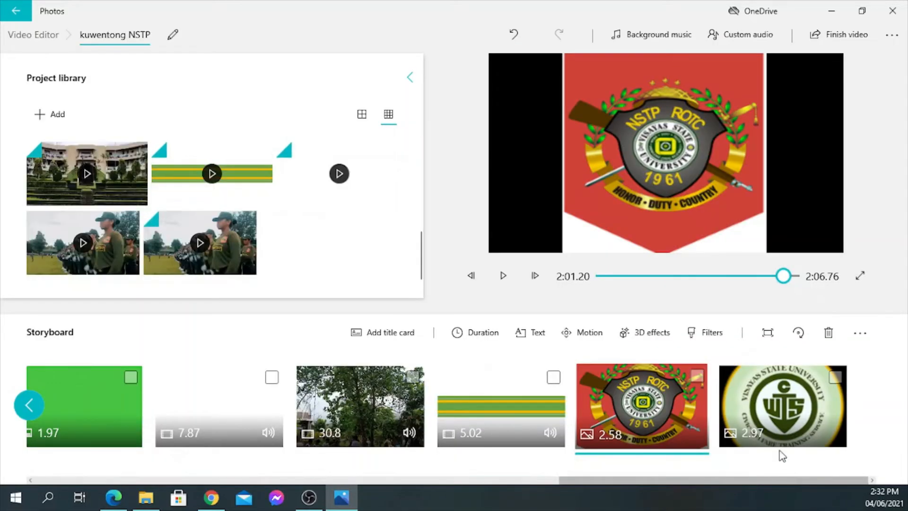
pyautogui.click(696, 376)
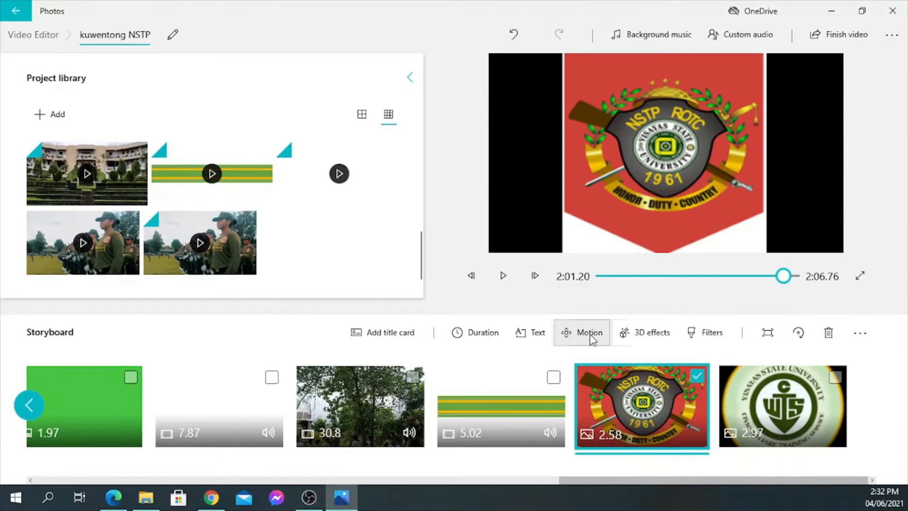
pyautogui.click(590, 333)
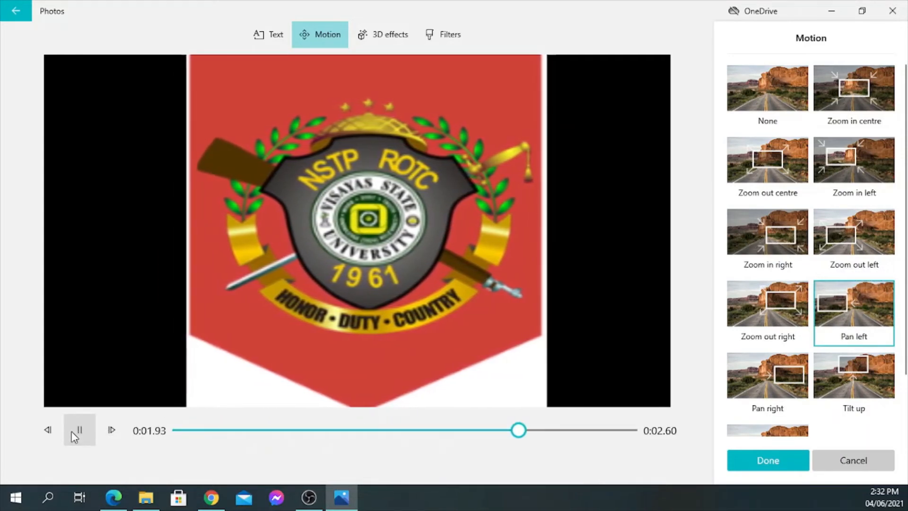
pyautogui.click(768, 455)
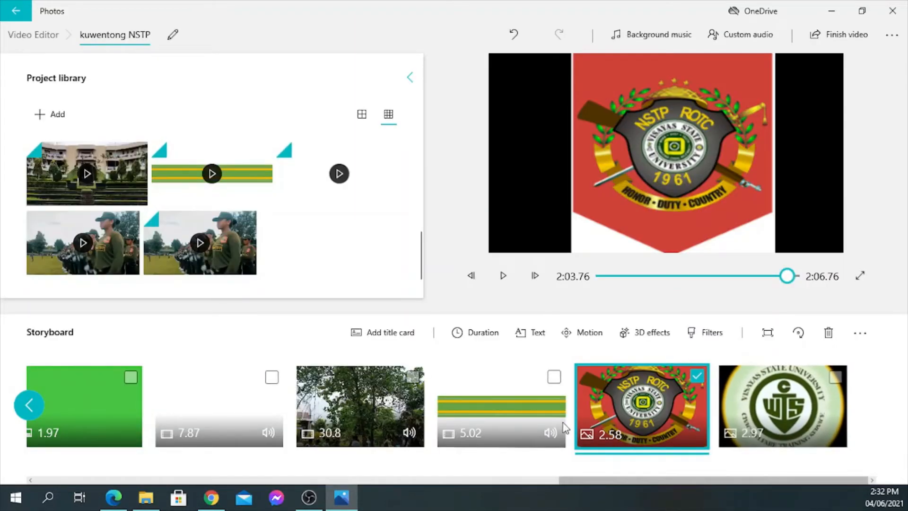
pyautogui.click(757, 428)
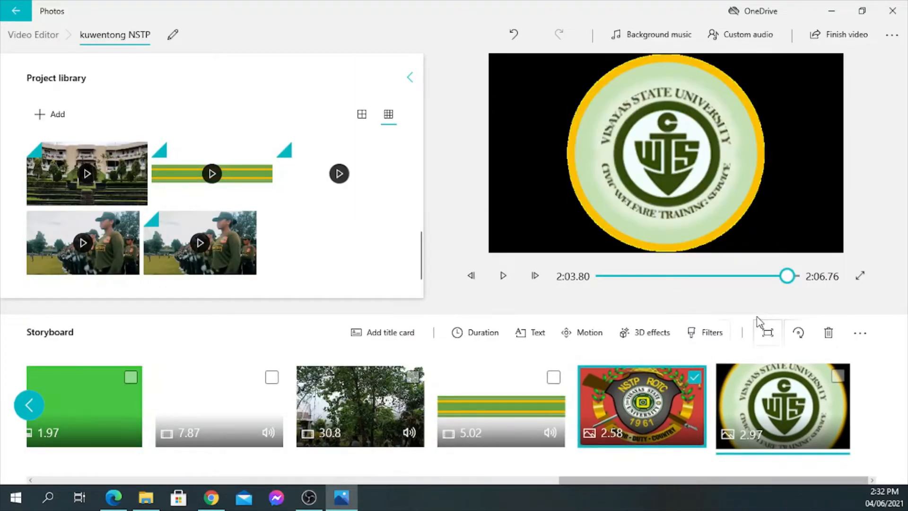
pyautogui.click(587, 333)
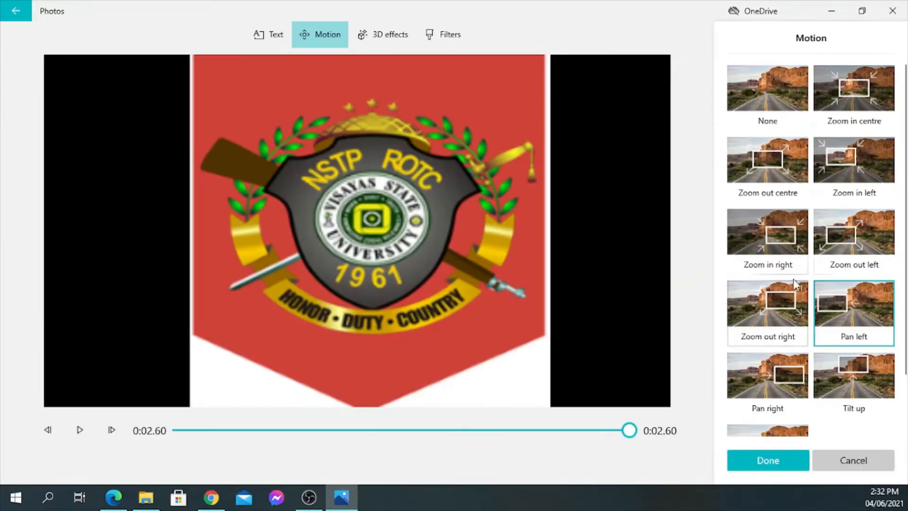
pyautogui.click(769, 173)
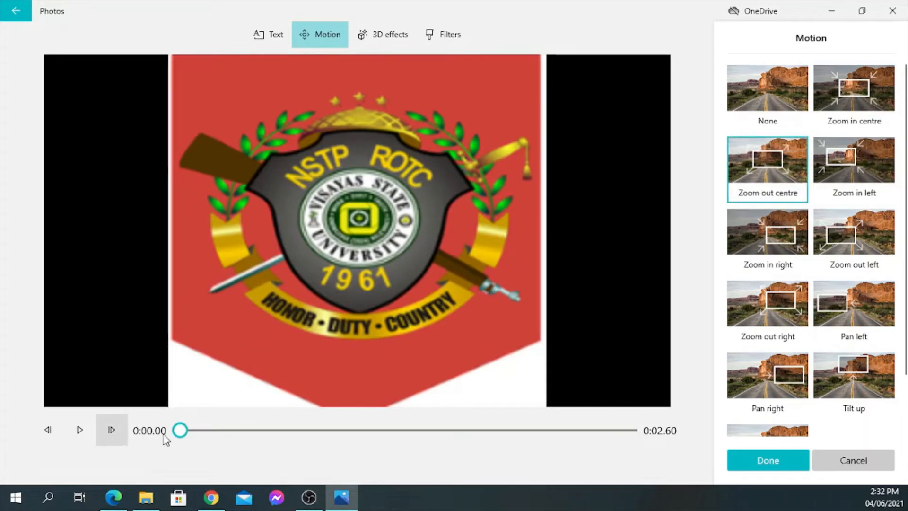
pyautogui.click(853, 460)
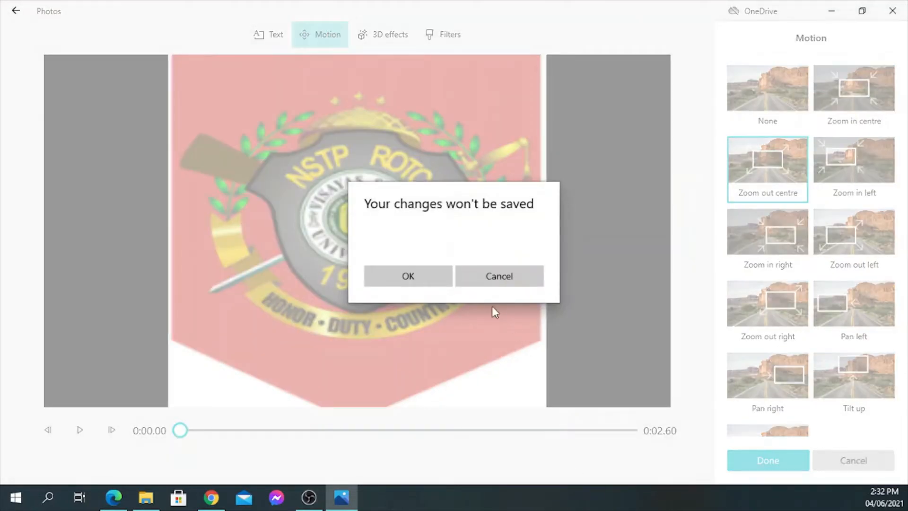
pyautogui.click(430, 282)
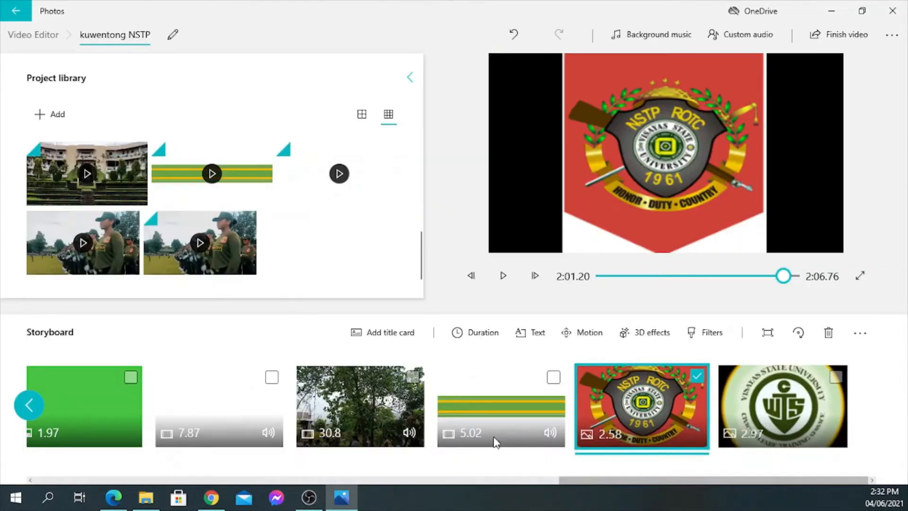
# Step: Apply the Zoom out centre motion to the 2.97-second CWTS logo alone and play its preview
pyautogui.click(699, 377)
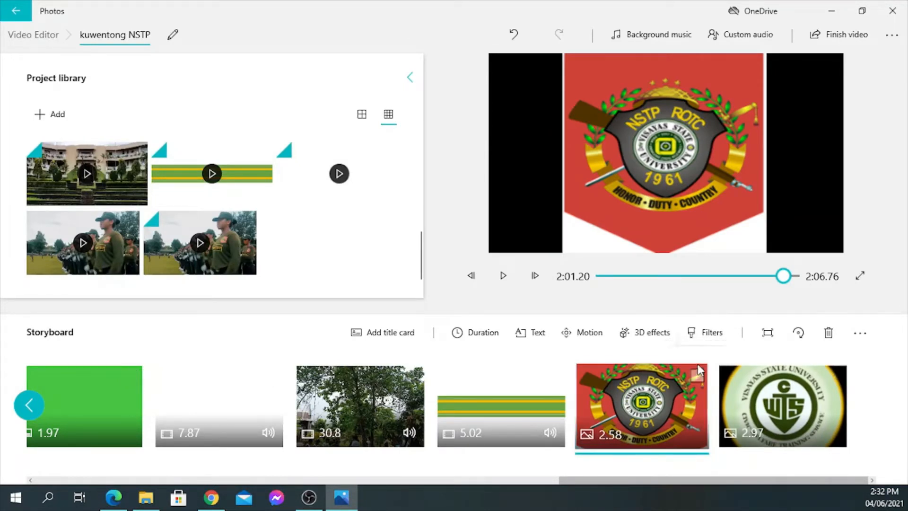
pyautogui.click(844, 378)
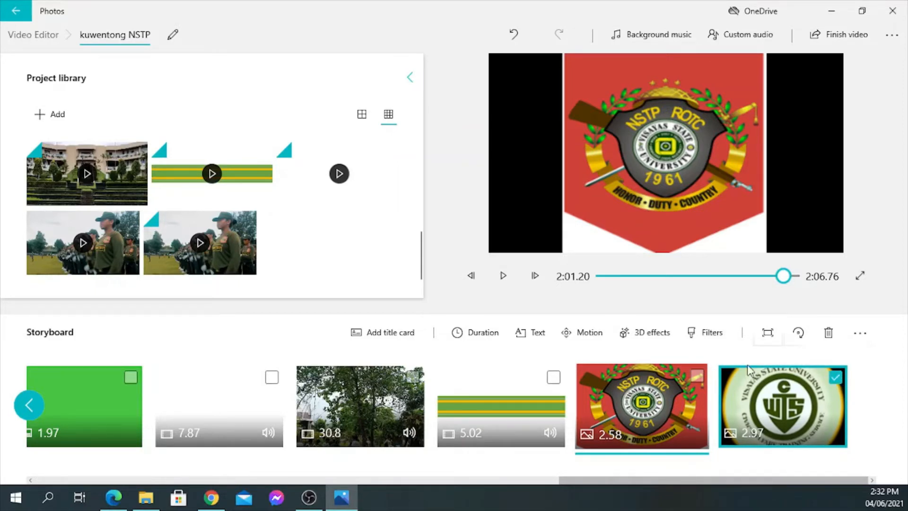
pyautogui.click(589, 332)
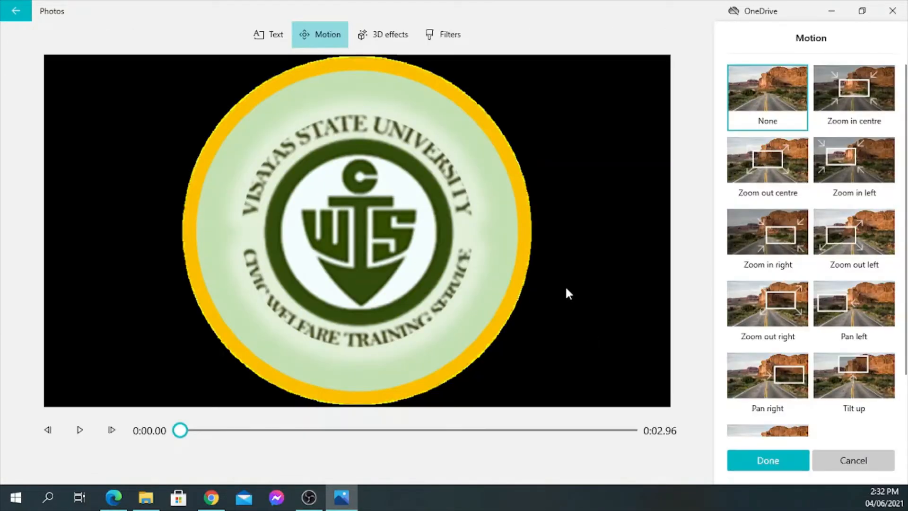
pyautogui.click(777, 161)
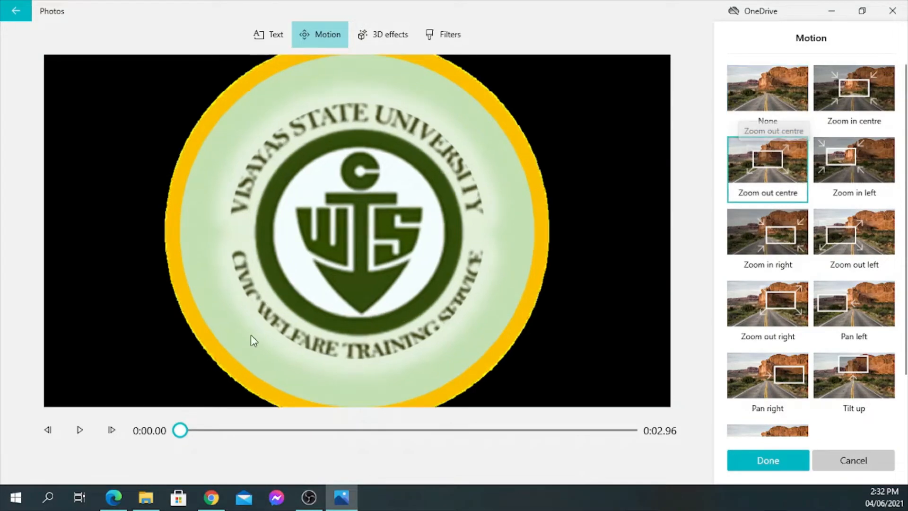
pyautogui.click(79, 429)
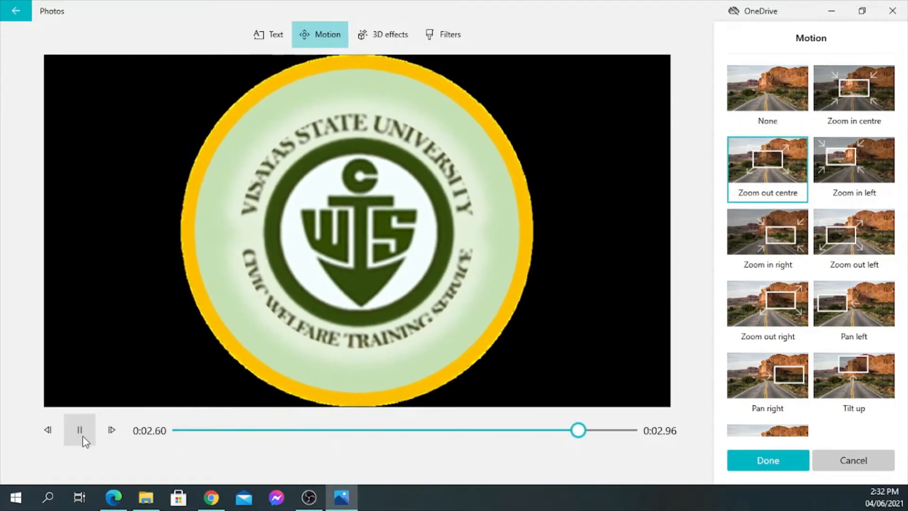
pyautogui.click(771, 466)
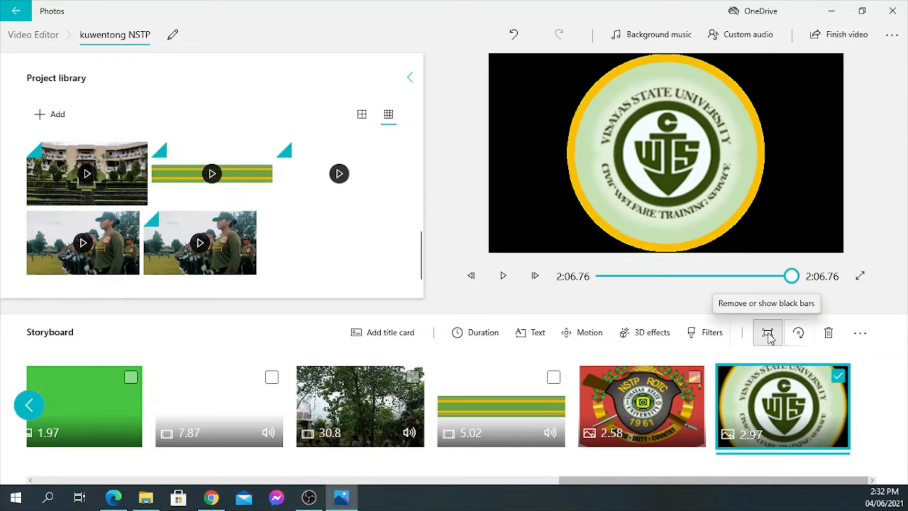
# Step: Remove the black bars from the CWTS logo image
pyautogui.click(839, 378)
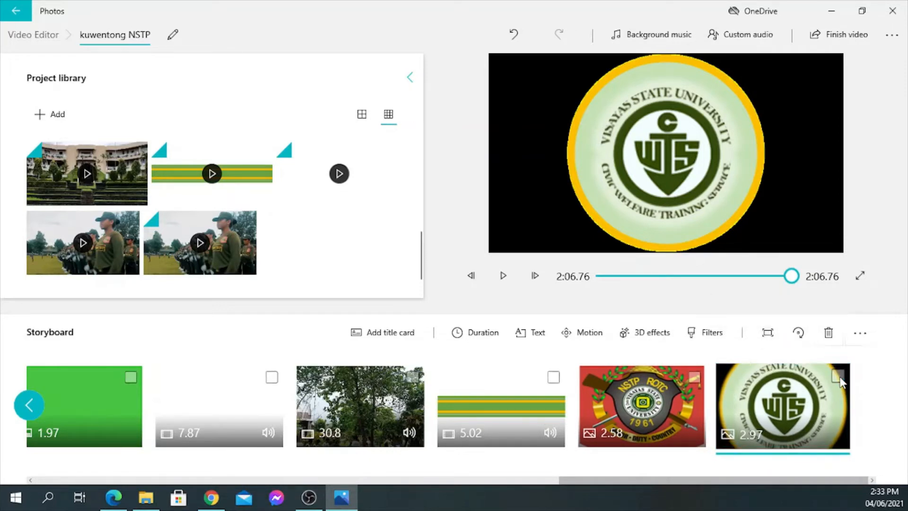
pyautogui.click(838, 376)
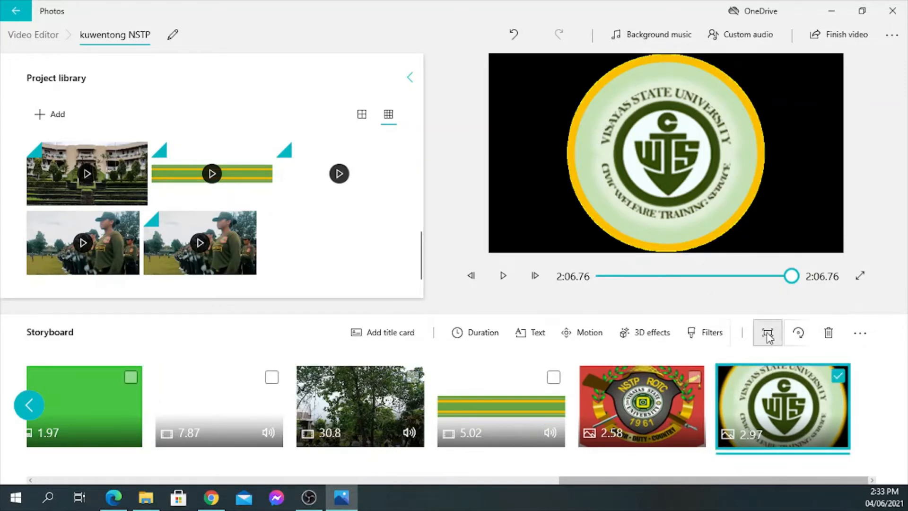
pyautogui.click(768, 333)
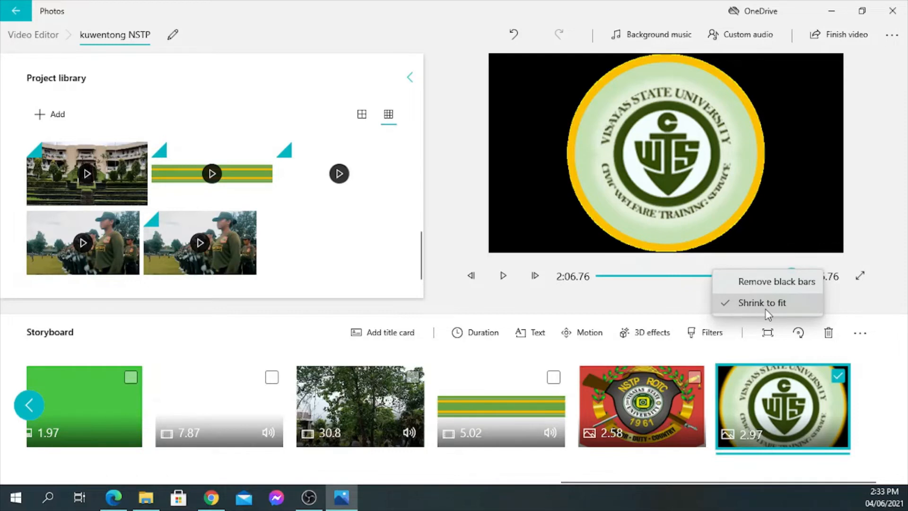
pyautogui.click(734, 284)
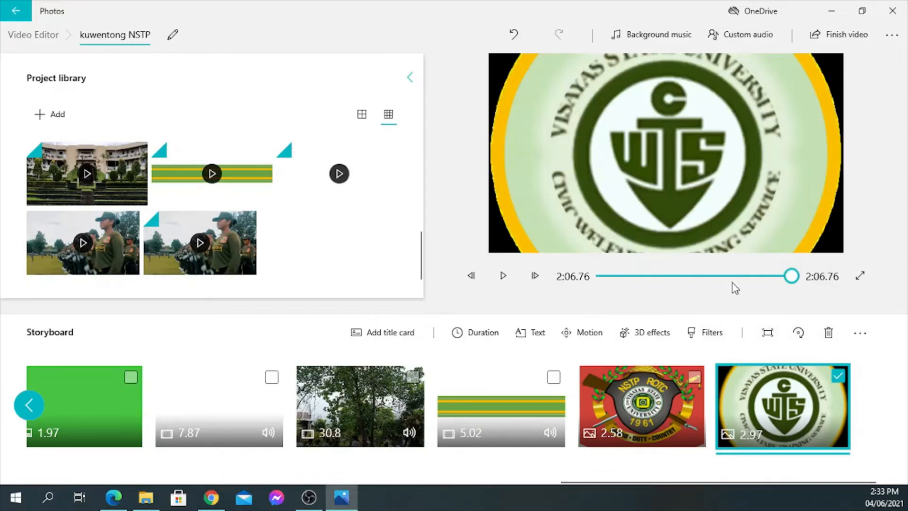
# Step: Remove the black bars from the NSTP ROTC logo image and deselect it
pyautogui.click(651, 413)
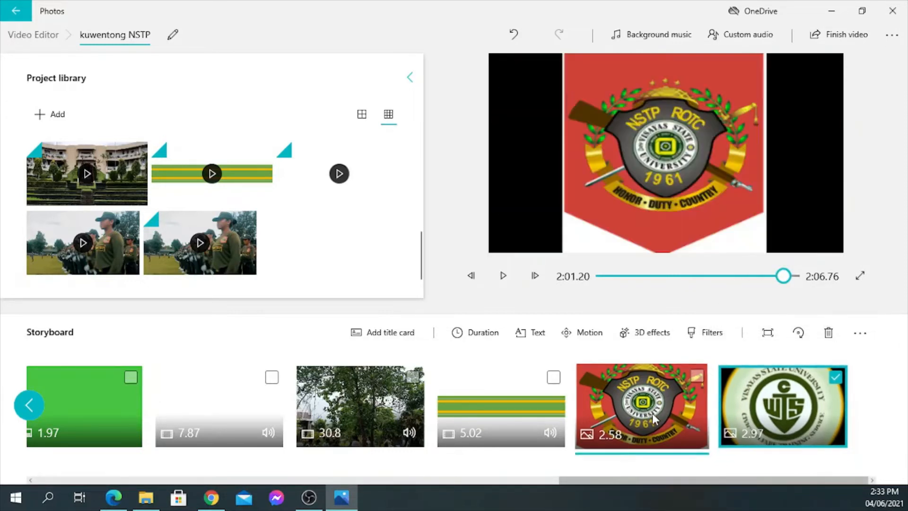
pyautogui.click(768, 332)
pyautogui.click(770, 282)
pyautogui.click(701, 378)
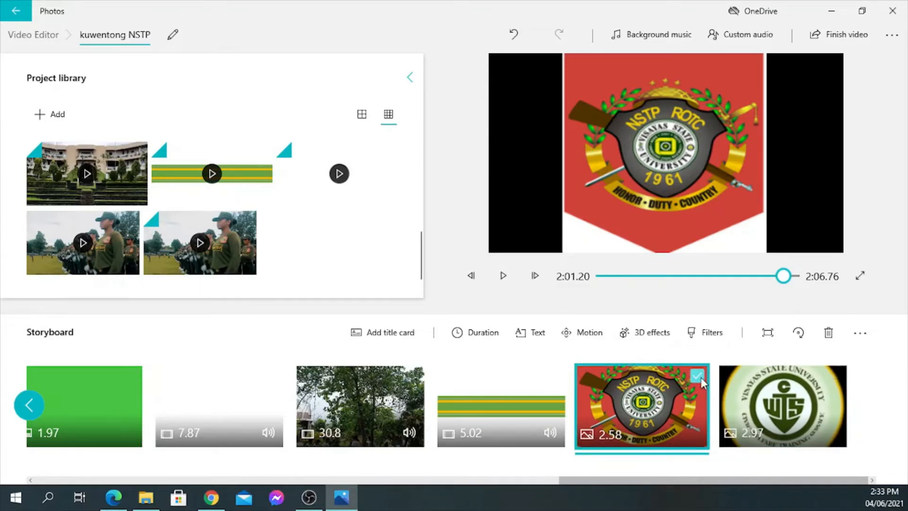
pyautogui.click(767, 333)
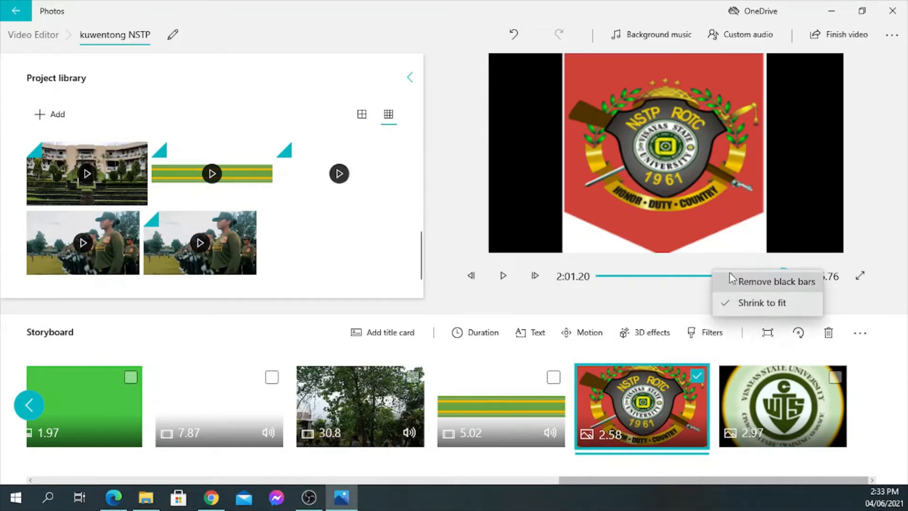
pyautogui.click(729, 283)
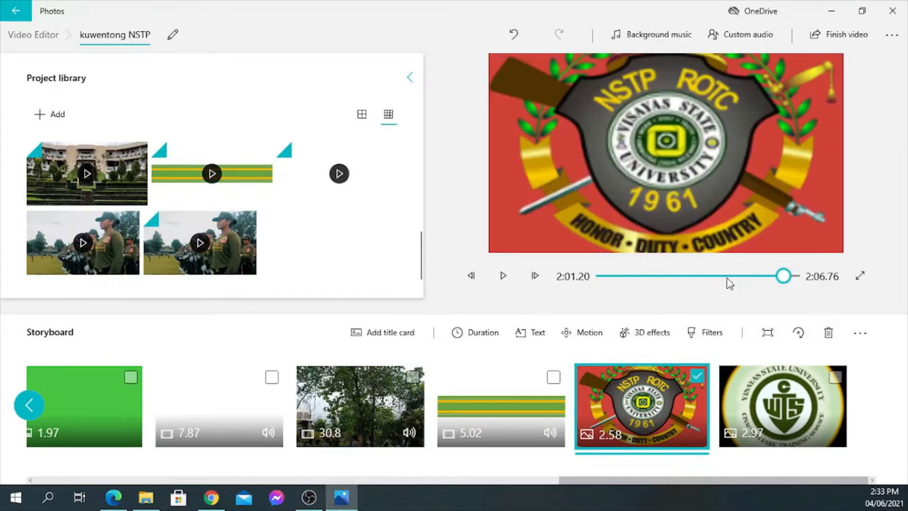
pyautogui.click(697, 376)
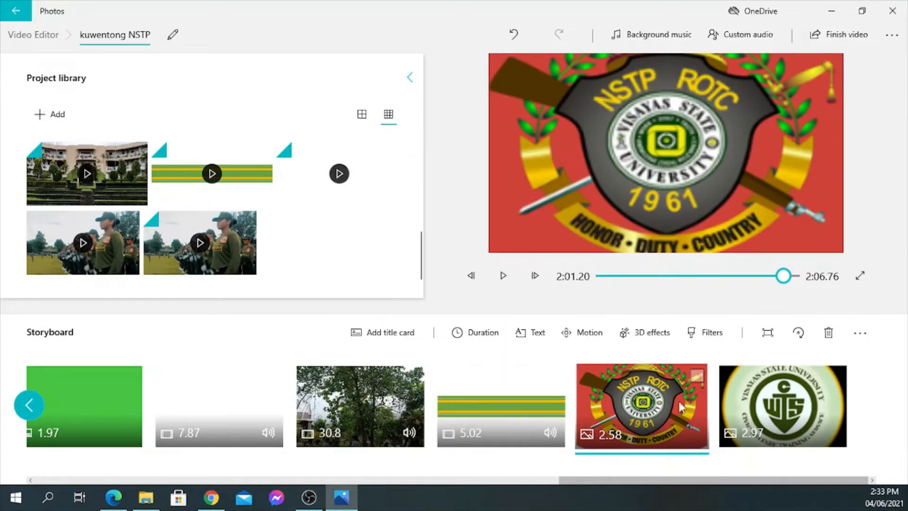
# Step: Add the Aurora 3D effect to the CWTS logo image
pyautogui.click(777, 397)
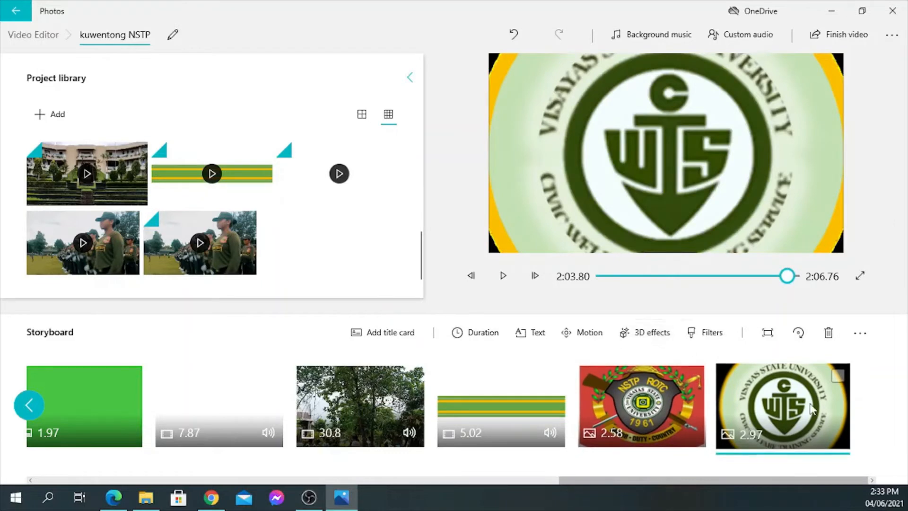
pyautogui.click(839, 376)
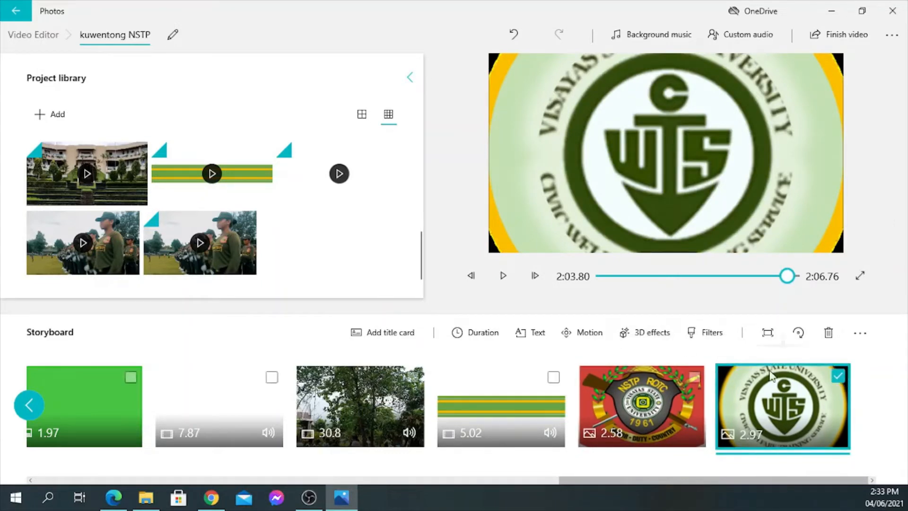
pyautogui.click(667, 337)
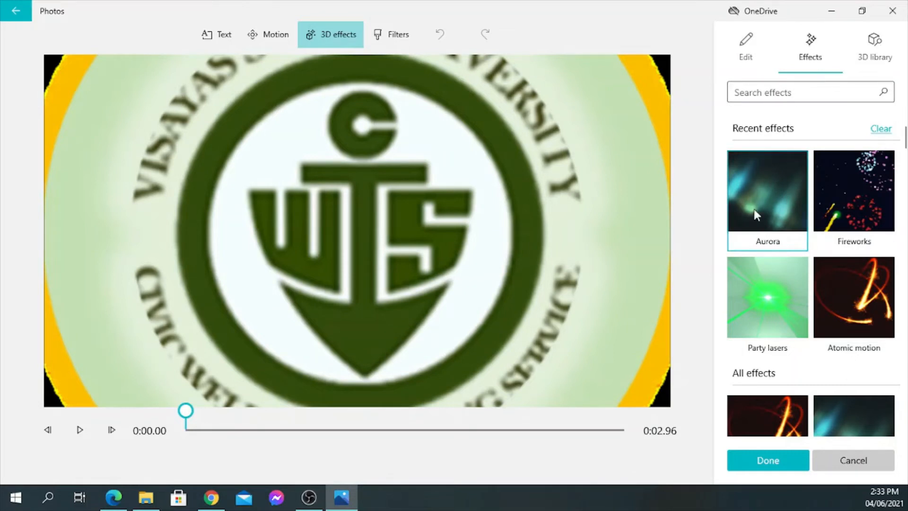
pyautogui.click(767, 186)
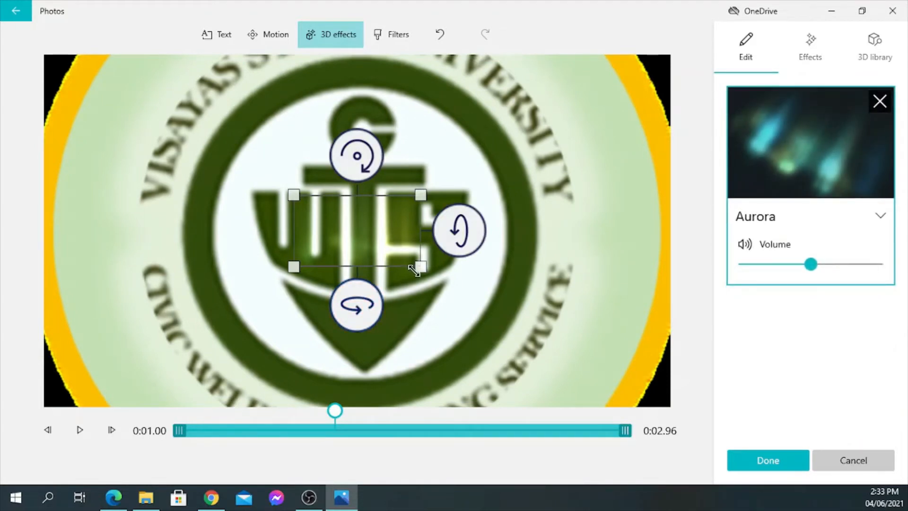
# Step: Enlarge, reposition and rotate the Aurora effect so that it covers the white central emblem of the CWTS logo
pyautogui.moveTo(421, 268); pyautogui.dragTo(577, 372)
pyautogui.moveTo(477, 274); pyautogui.dragTo(396, 239)
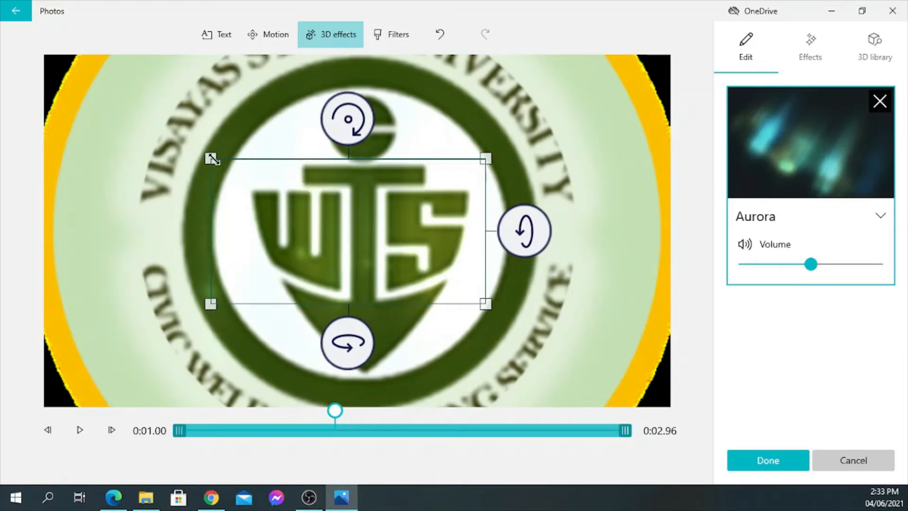
pyautogui.moveTo(212, 160); pyautogui.dragTo(187, 139)
pyautogui.moveTo(363, 213); pyautogui.dragTo(399, 228)
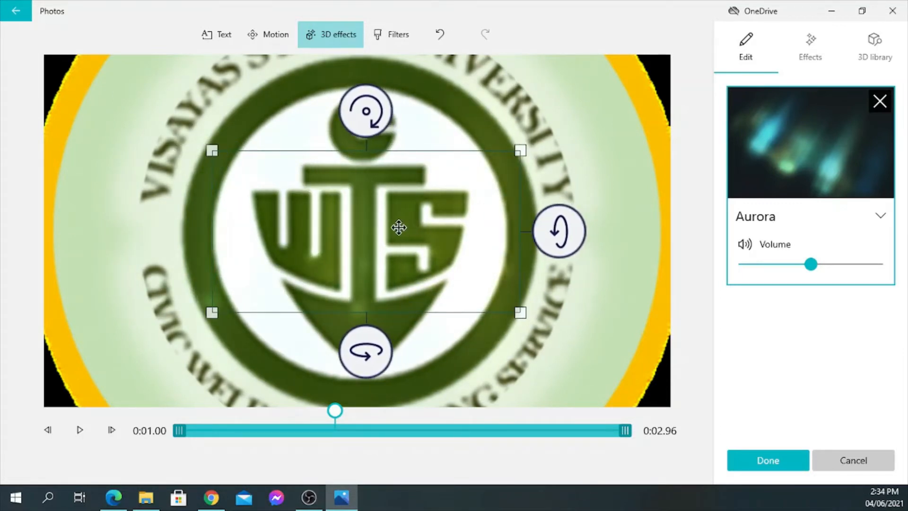
pyautogui.moveTo(366, 110); pyautogui.dragTo(421, 128)
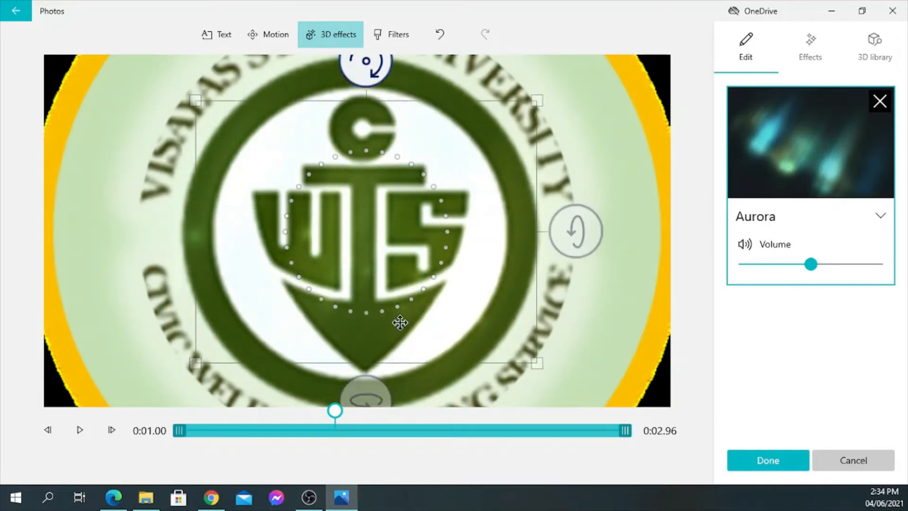
pyautogui.moveTo(366, 396)
pyautogui.mouseDown()
pyautogui.moveTo(426, 396)
pyautogui.moveTo(374, 397)
pyautogui.mouseUp()
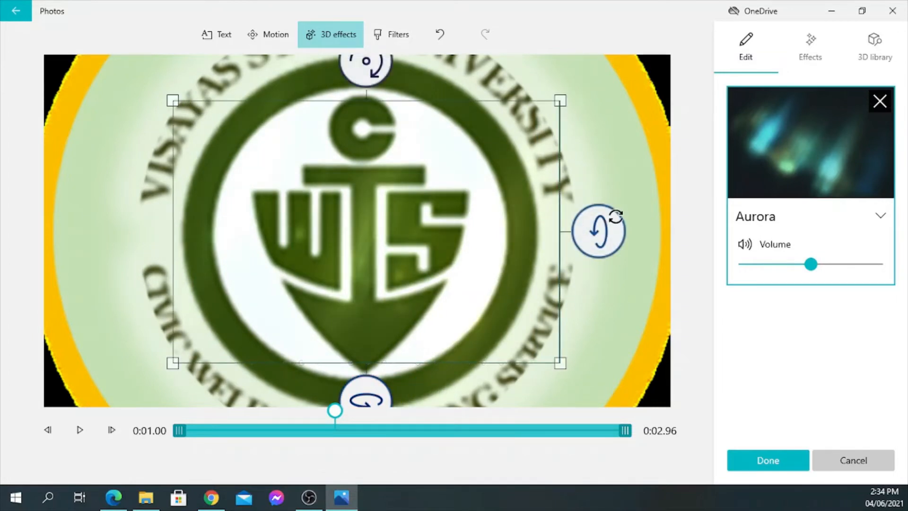
pyautogui.moveTo(615, 219)
pyautogui.mouseDown()
pyautogui.moveTo(611, 253)
pyautogui.moveTo(610, 235)
pyautogui.mouseUp()
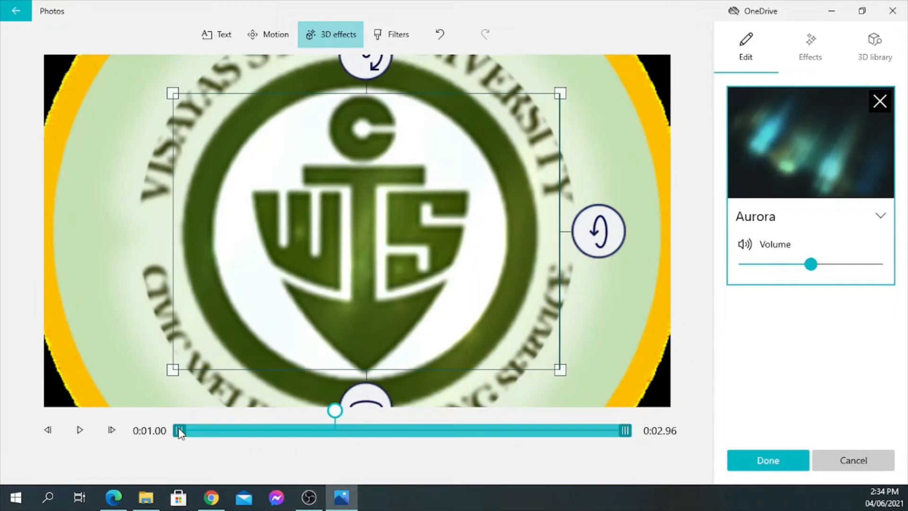
# Step: Shorten the Aurora effect's time span so it starts shortly after the clip begins and ends slightly before the clip's end
pyautogui.moveTo(179, 429); pyautogui.dragTo(224, 438)
pyautogui.moveTo(630, 433); pyautogui.dragTo(605, 434)
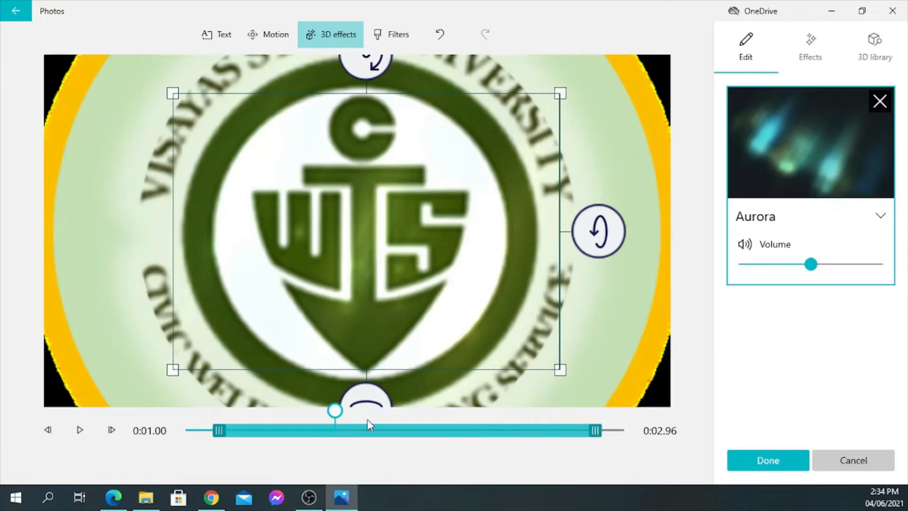
pyautogui.moveTo(229, 434); pyautogui.dragTo(253, 439)
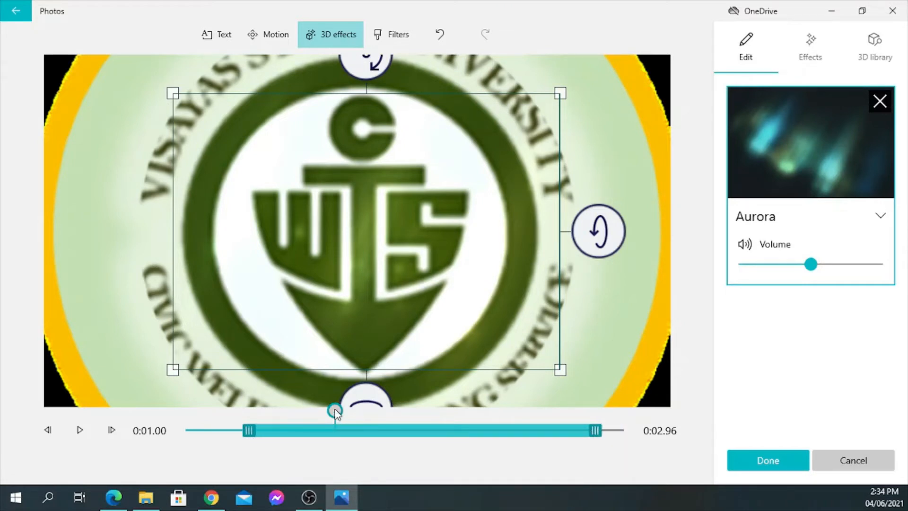
# Step: Preview the CWTS logo clip from 0:00.00 and save the Aurora effect
pyautogui.moveTo(334, 411); pyautogui.dragTo(184, 430)
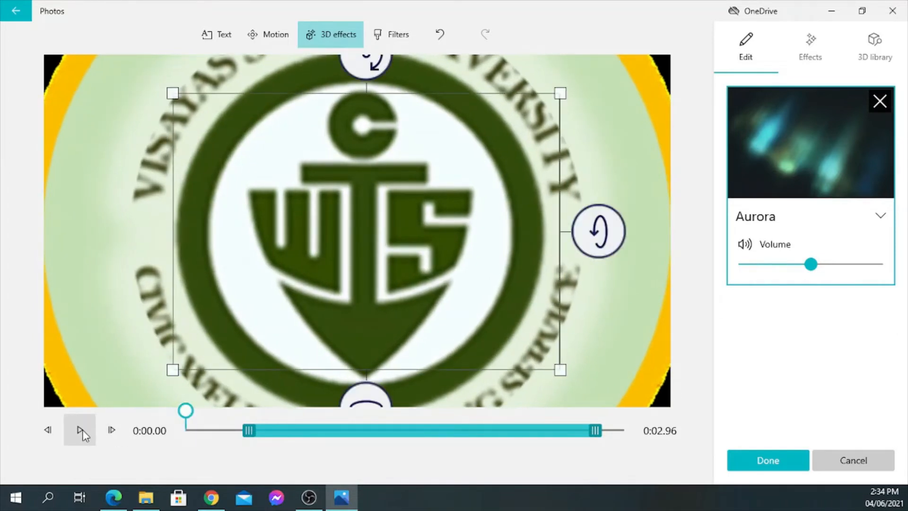
pyautogui.click(79, 428)
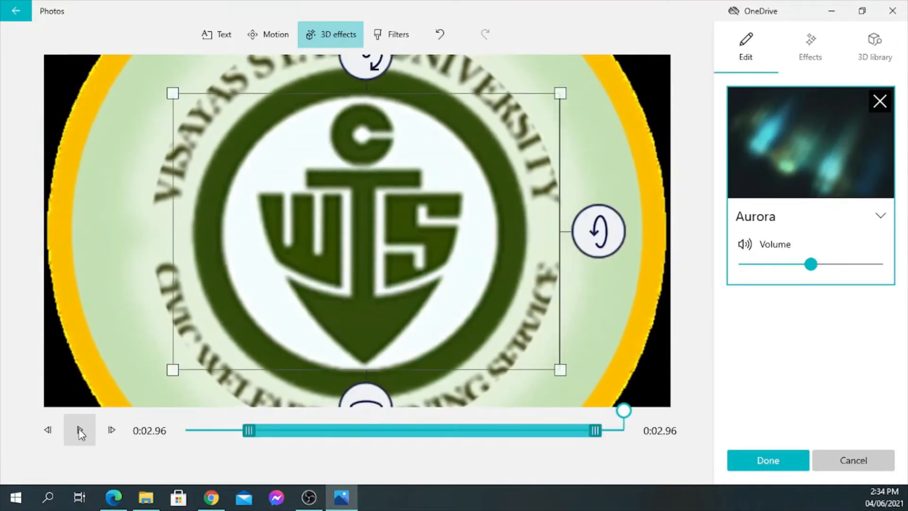
pyautogui.click(789, 467)
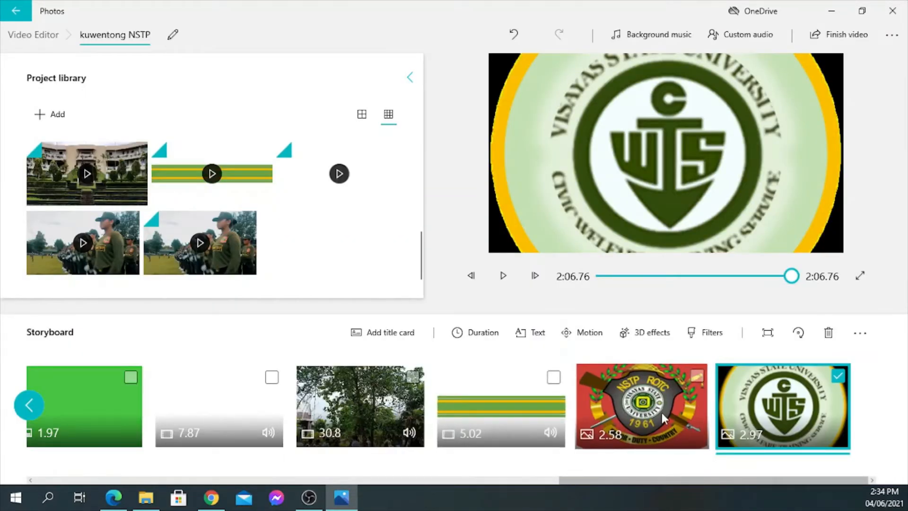
pyautogui.click(661, 410)
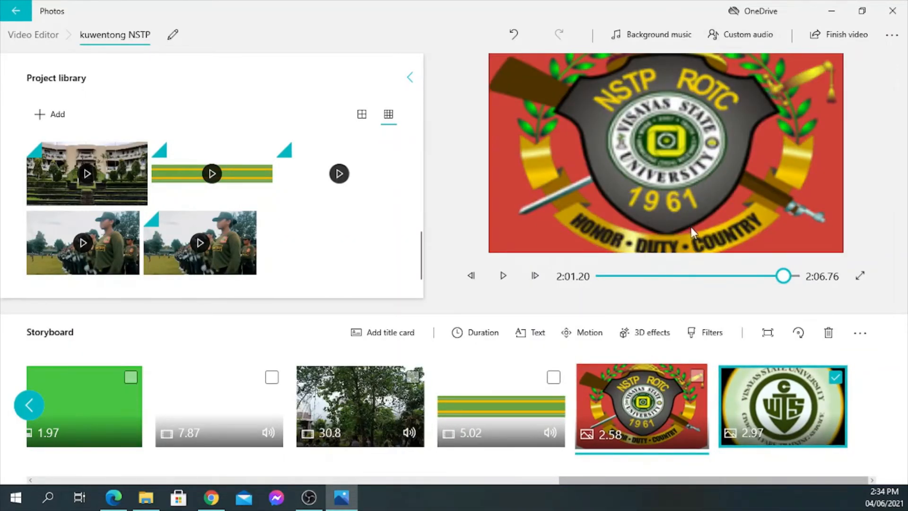
pyautogui.click(660, 340)
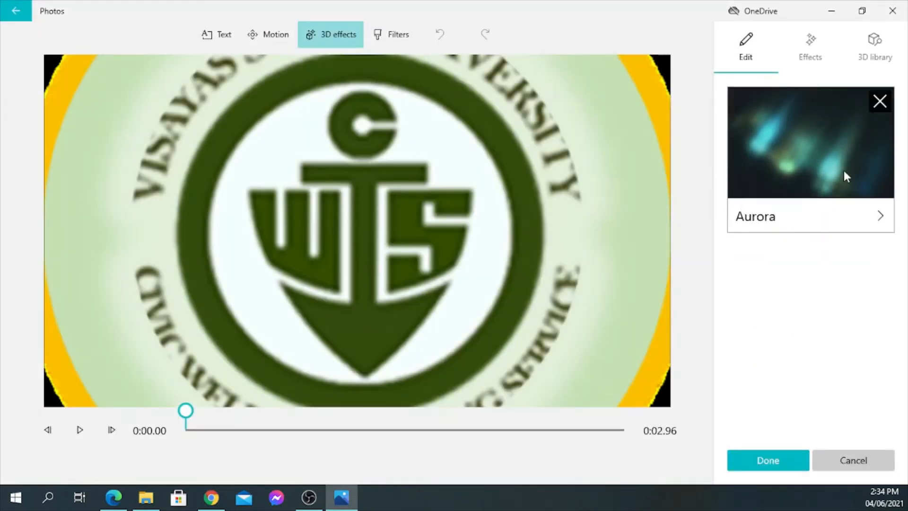
pyautogui.click(881, 102)
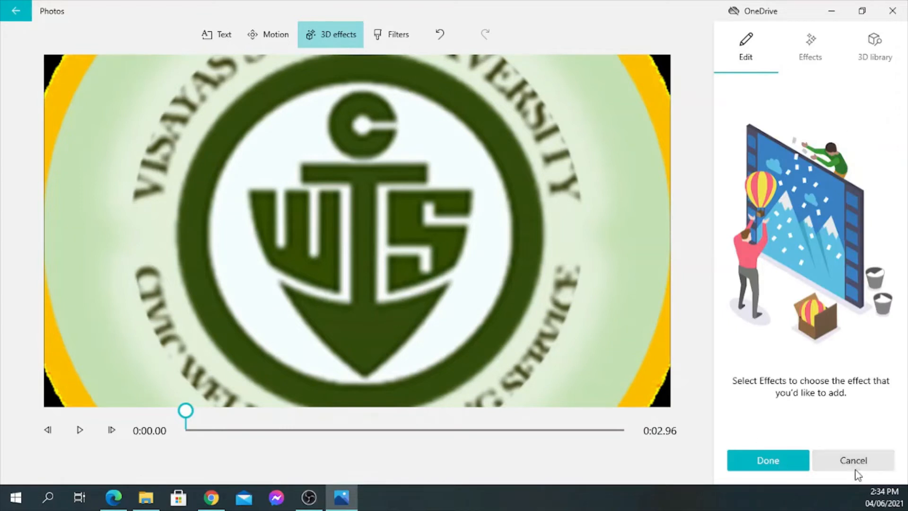
pyautogui.click(827, 461)
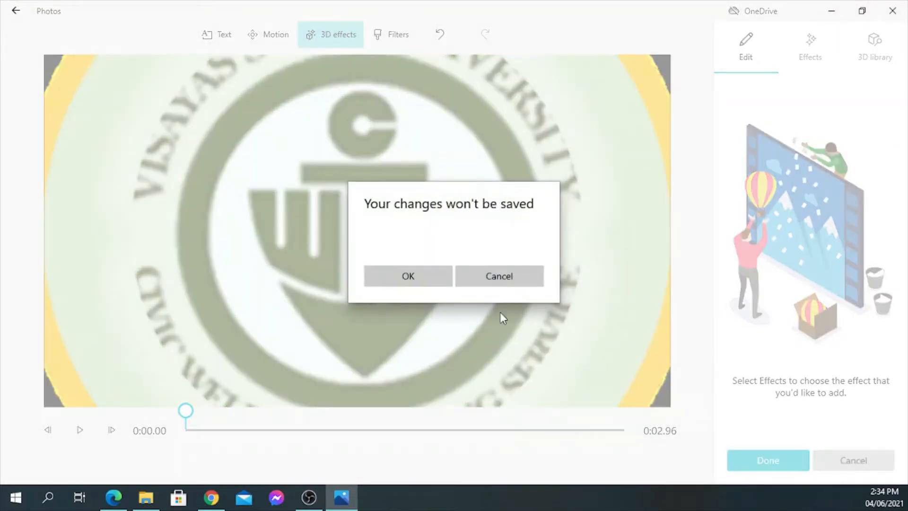
pyautogui.click(396, 278)
pyautogui.click(762, 447)
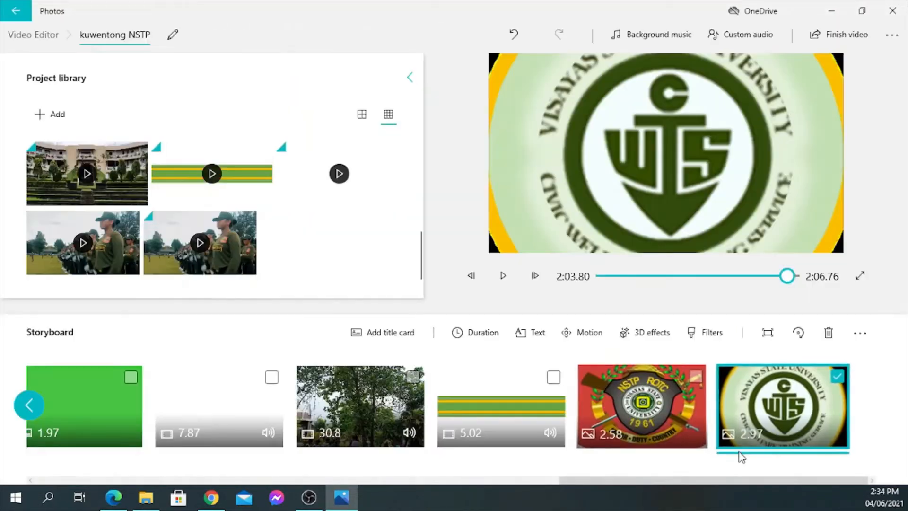
# Step: Add the Atomic motion 3D effect to the 2.58-second NSTP ROTC logo image
pyautogui.click(693, 374)
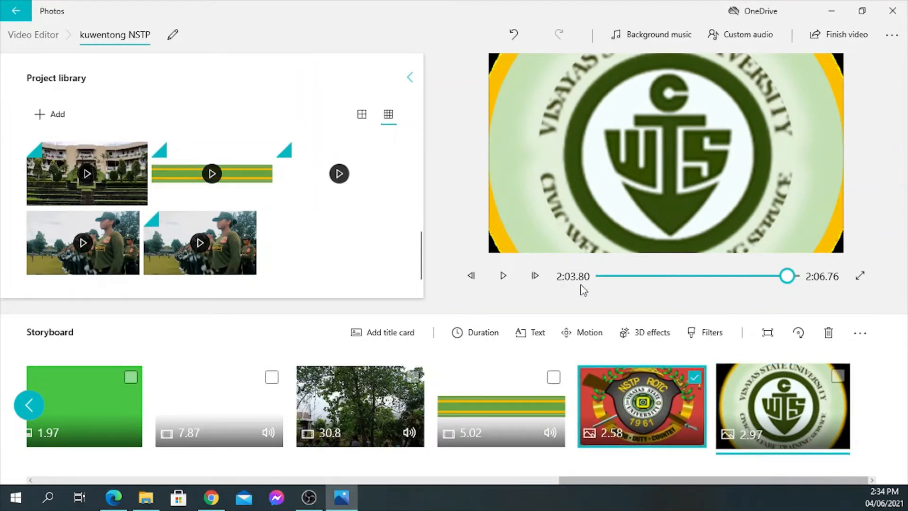
pyautogui.click(653, 337)
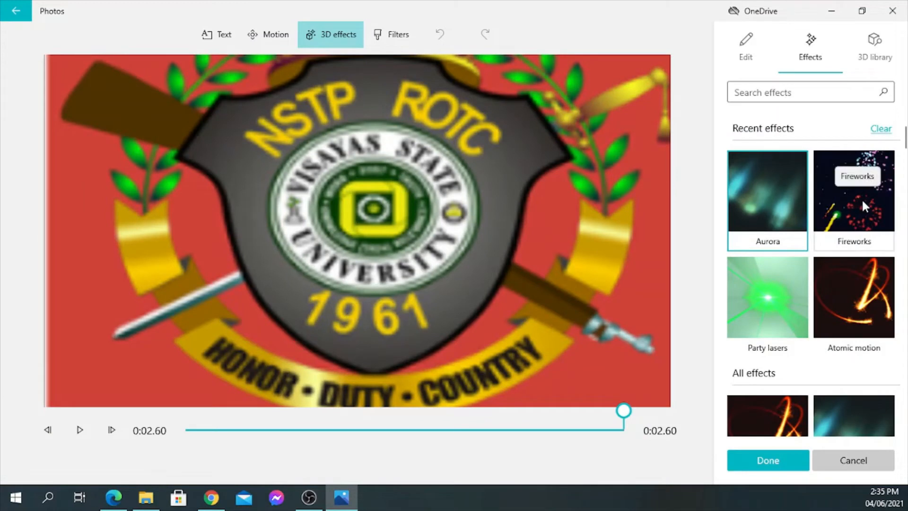
pyautogui.scroll(-2, 830, 347)
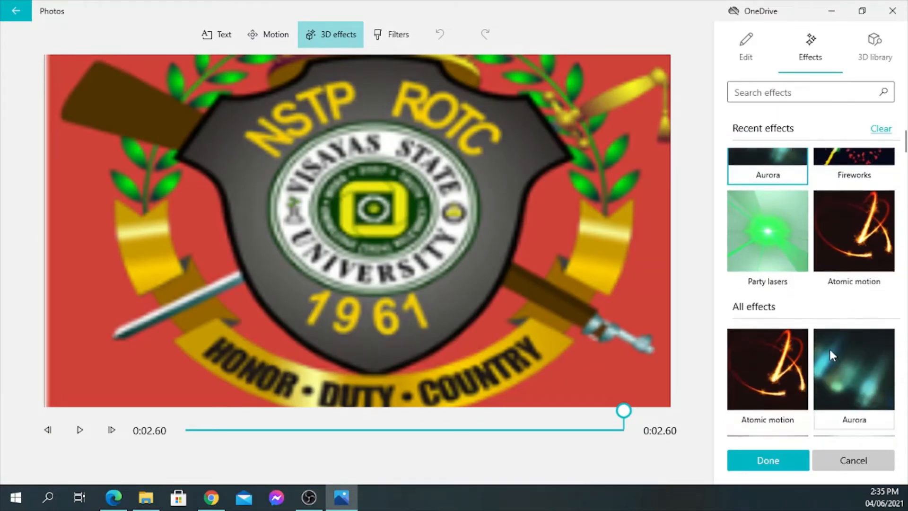
pyautogui.scroll(-1, 830, 347)
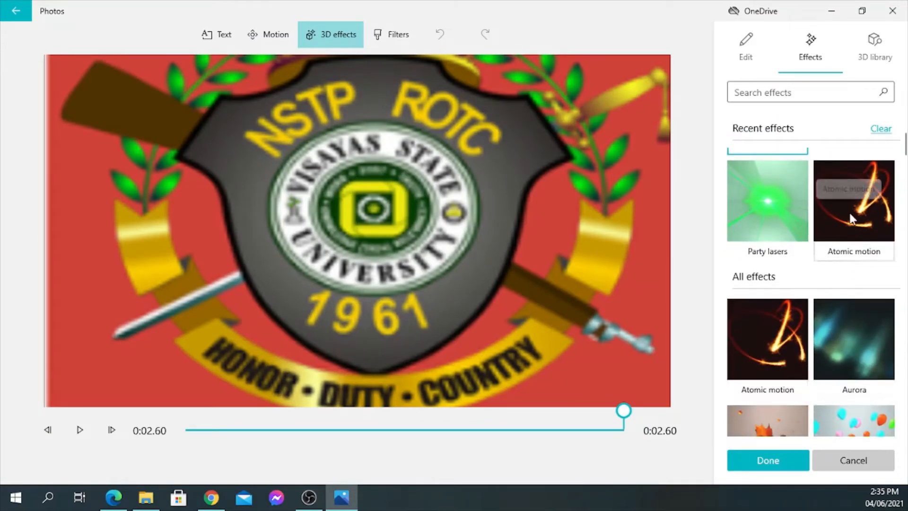
pyautogui.click(841, 188)
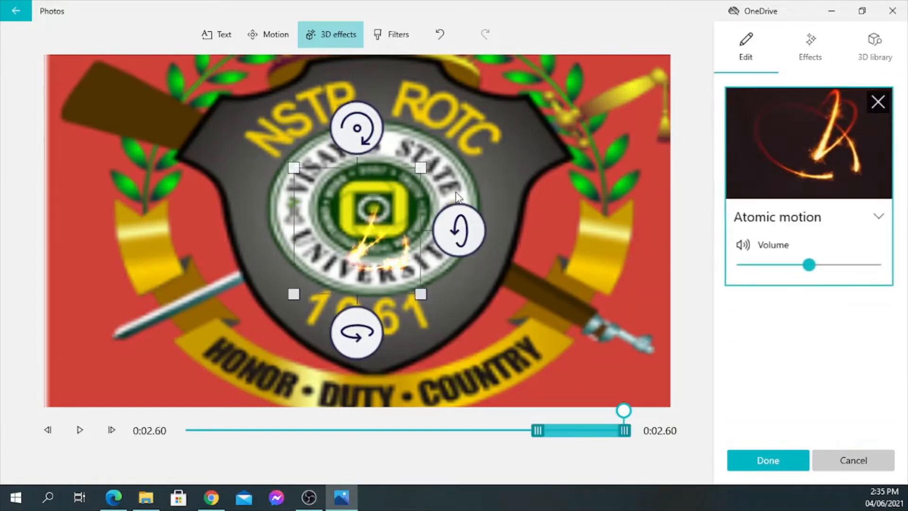
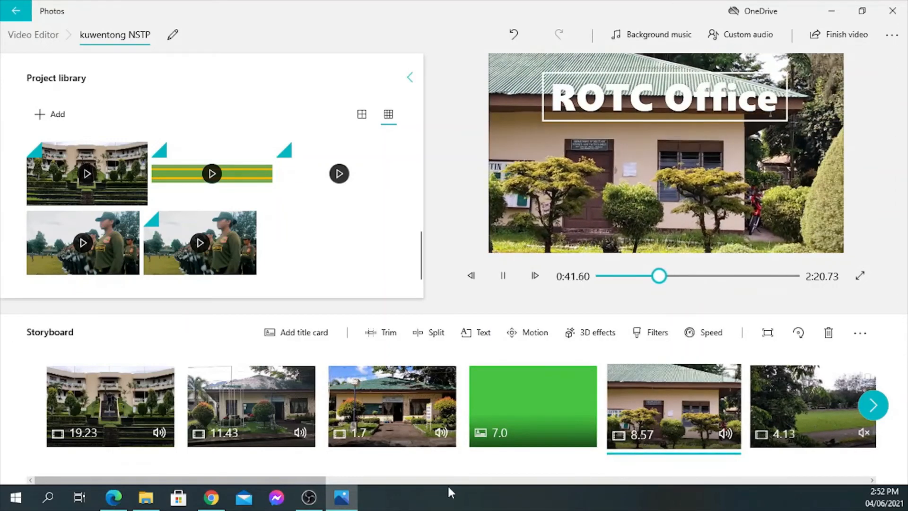
# Step: Review the playing video while browsing its clips along the storyboard, and pause it at the "We Serve Our Community!" clip
pyautogui.moveTo(322, 481); pyautogui.dragTo(483, 480)
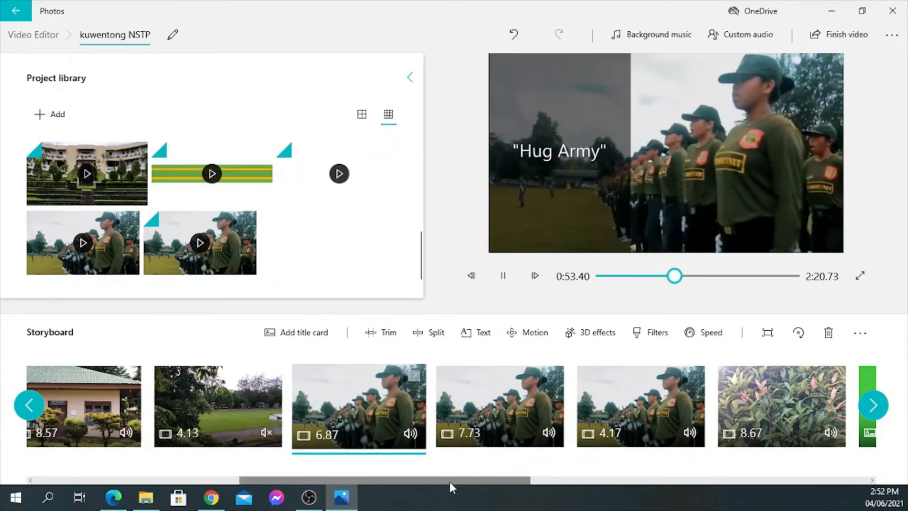
pyautogui.moveTo(450, 481); pyautogui.dragTo(761, 470)
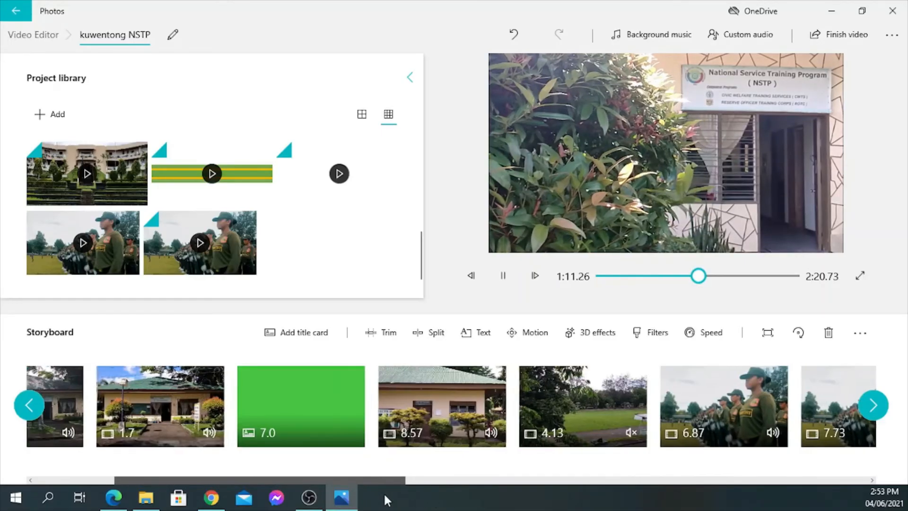
pyautogui.scroll(5, 260, 475)
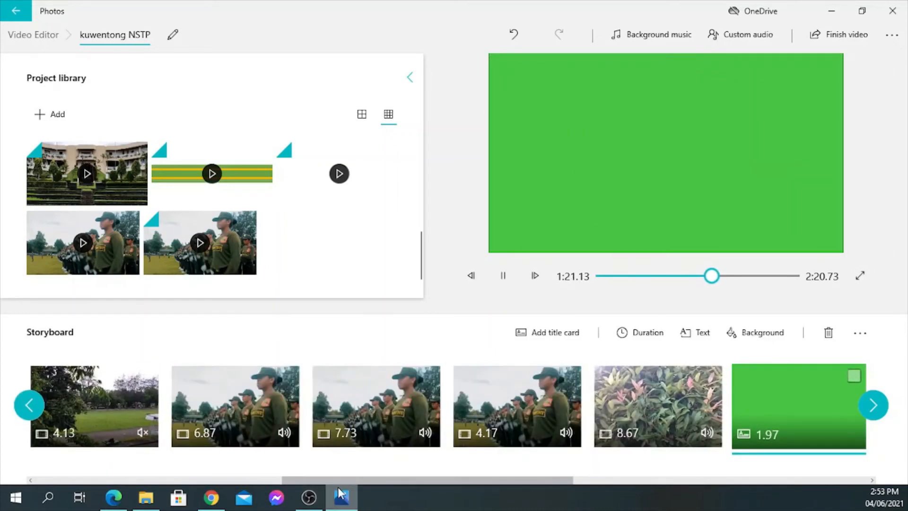
pyautogui.moveTo(338, 479); pyautogui.dragTo(84, 473)
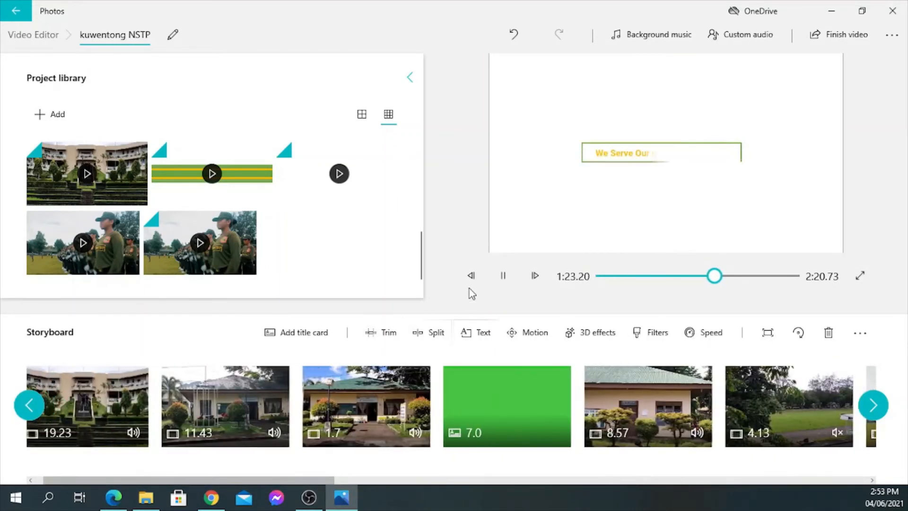
pyautogui.click(503, 275)
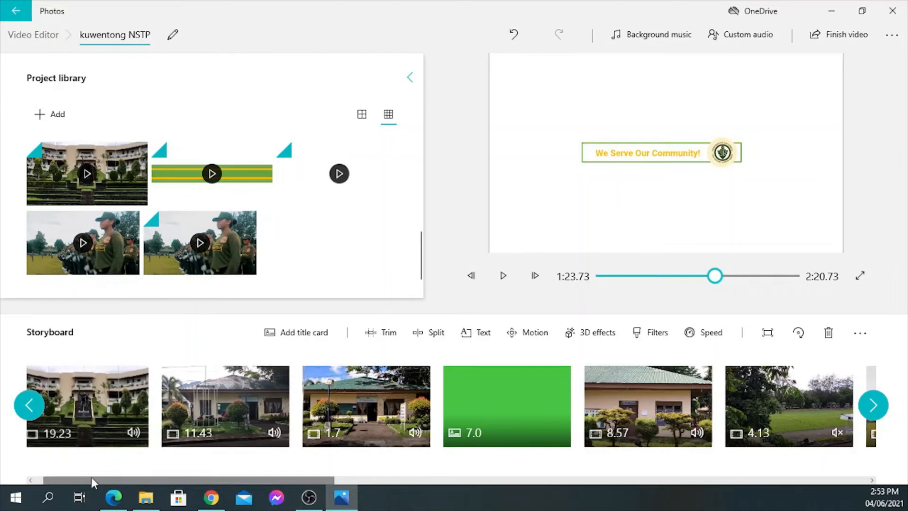
# Step: Mute the first three storyboard clips, lasting 19.23, 11.43 and 1.7 seconds
pyautogui.moveTo(92, 480); pyautogui.dragTo(58, 476)
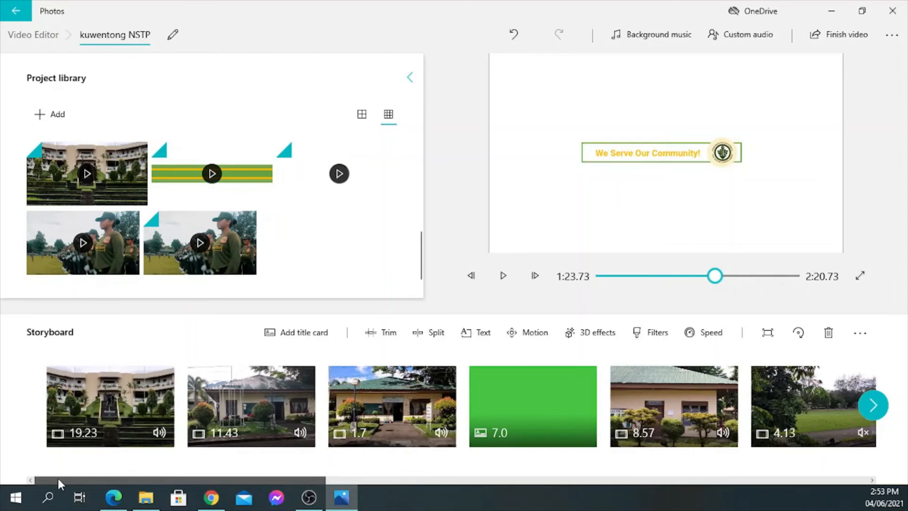
pyautogui.click(164, 432)
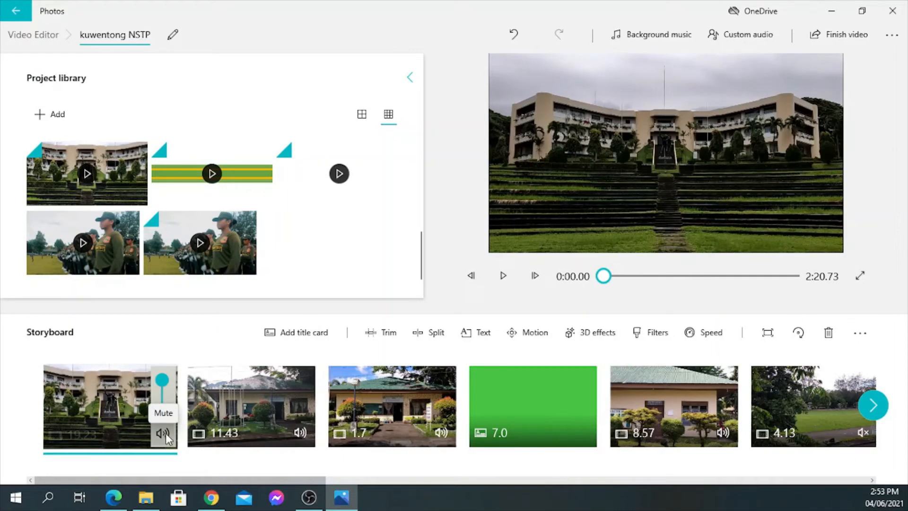
pyautogui.click(164, 432)
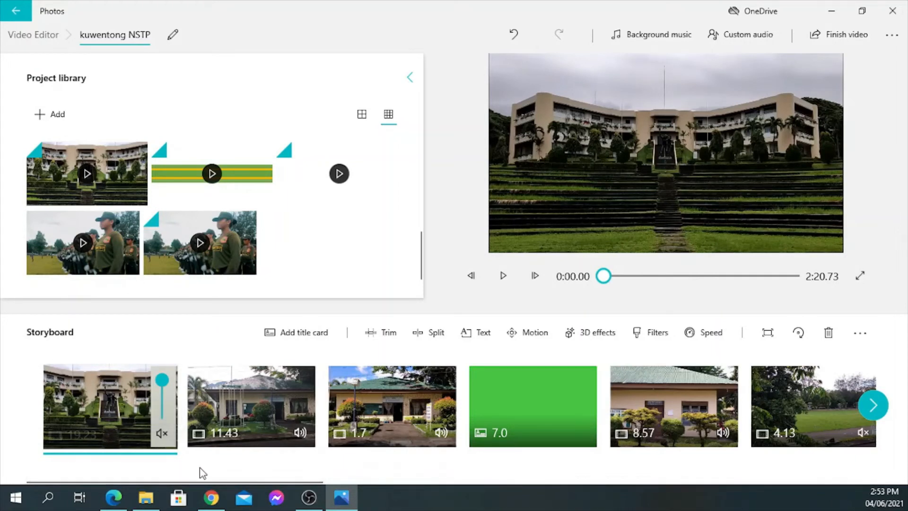
pyautogui.click(304, 434)
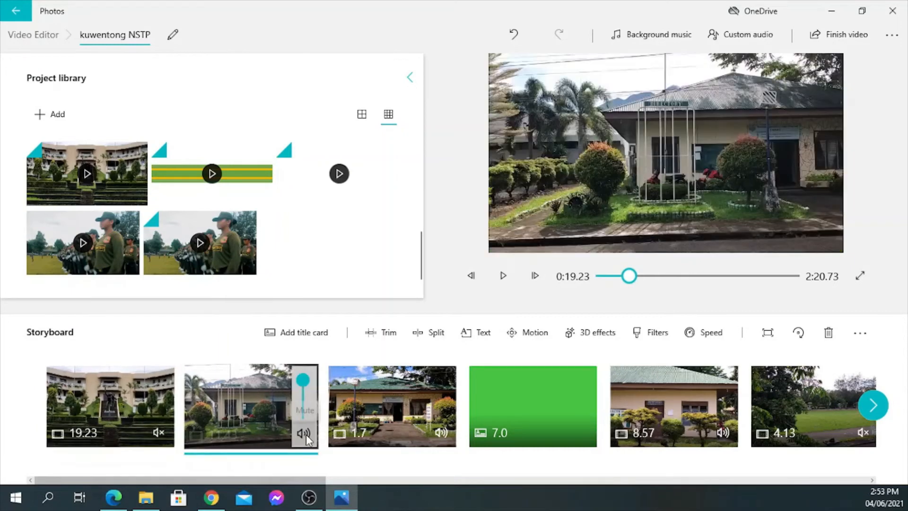
pyautogui.click(305, 434)
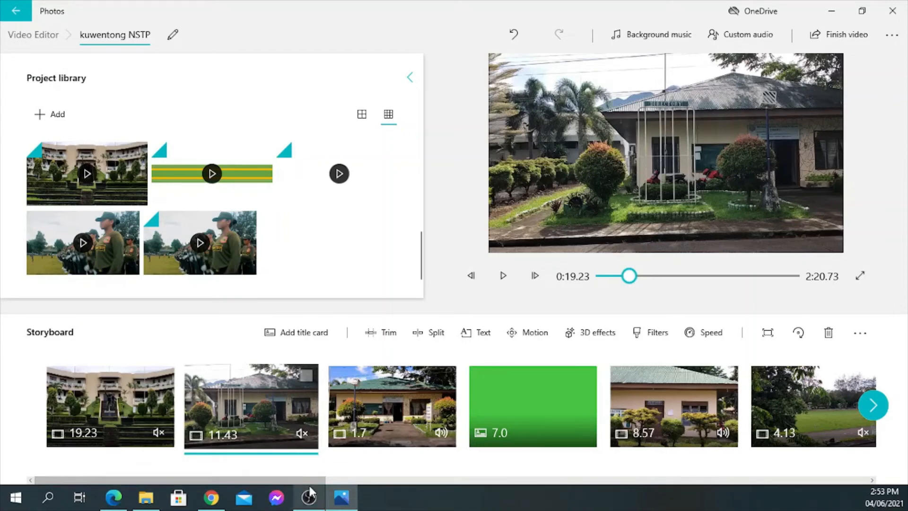
pyautogui.moveTo(308, 479); pyautogui.dragTo(353, 480)
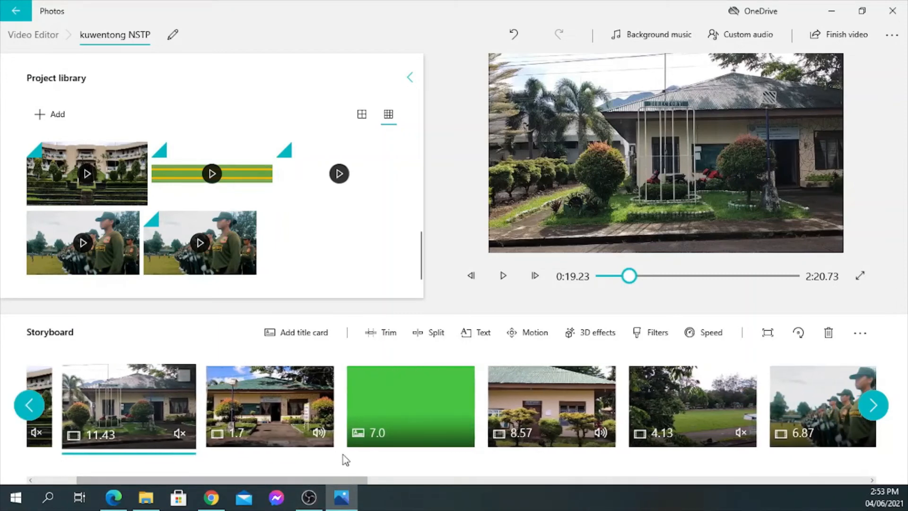
pyautogui.click(322, 433)
pyautogui.click(322, 433)
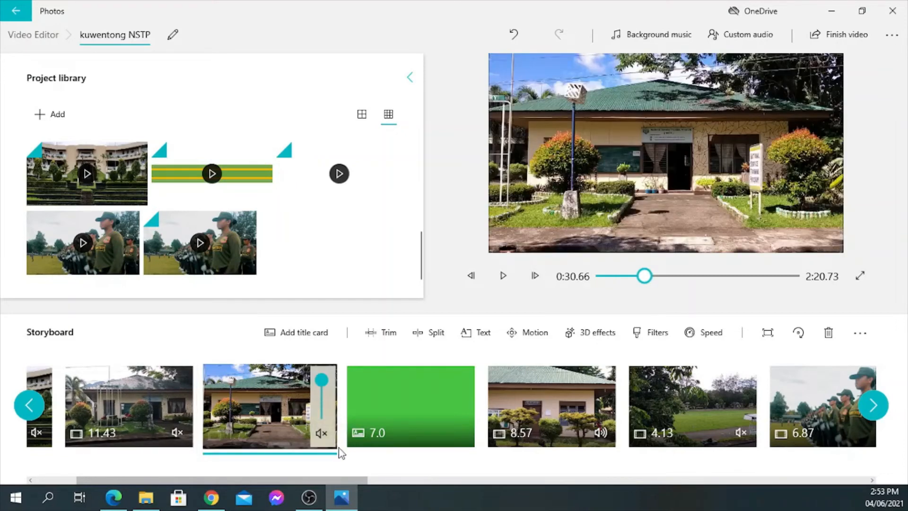
pyautogui.click(309, 498)
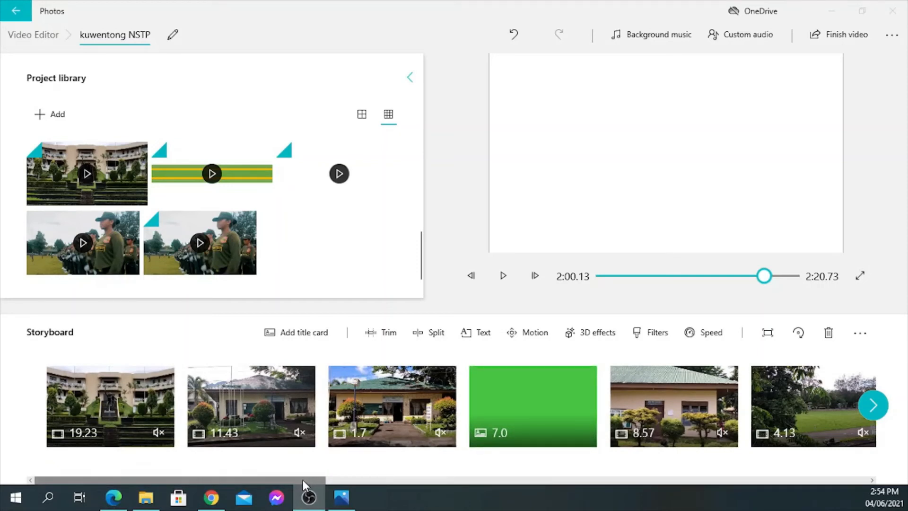
pyautogui.moveTo(300, 493)
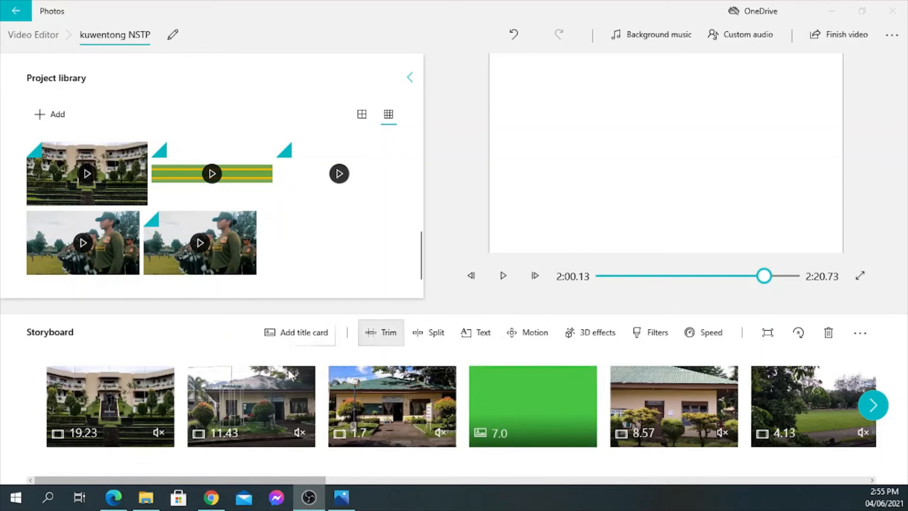
# Step: Browse the background music tracks and preview "A magical season"
pyautogui.click(681, 40)
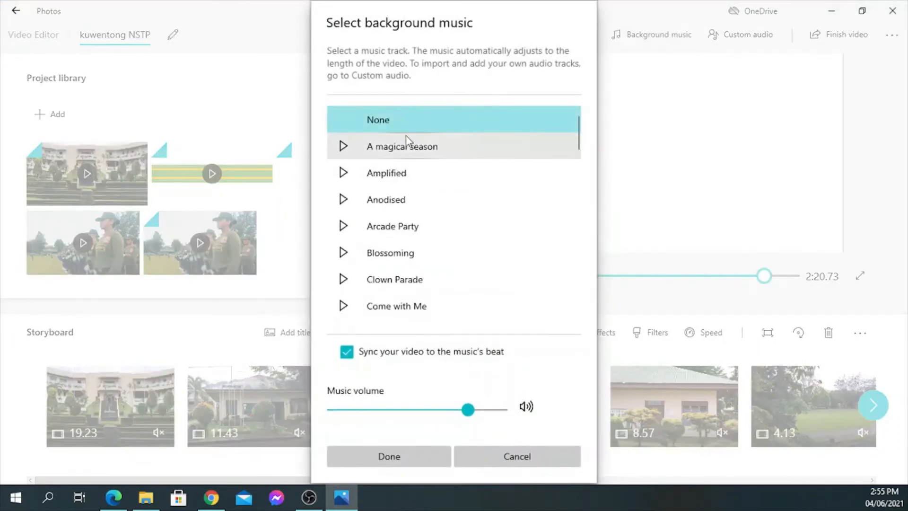
pyautogui.scroll(-5, 400, 208)
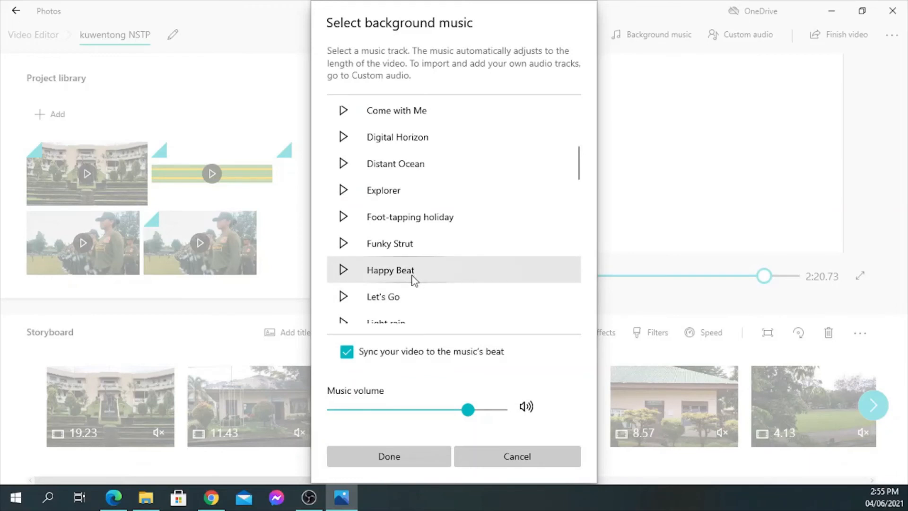
pyautogui.scroll(2, 414, 279)
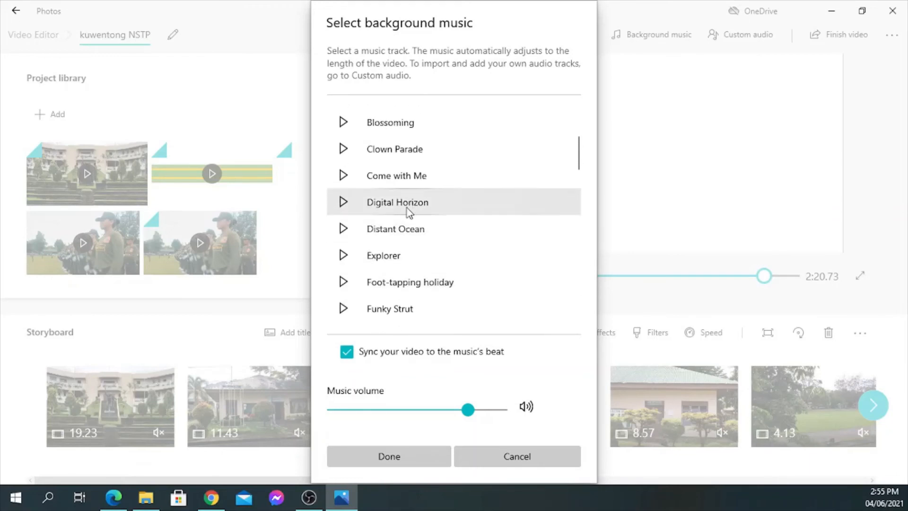
pyautogui.scroll(1, 410, 239)
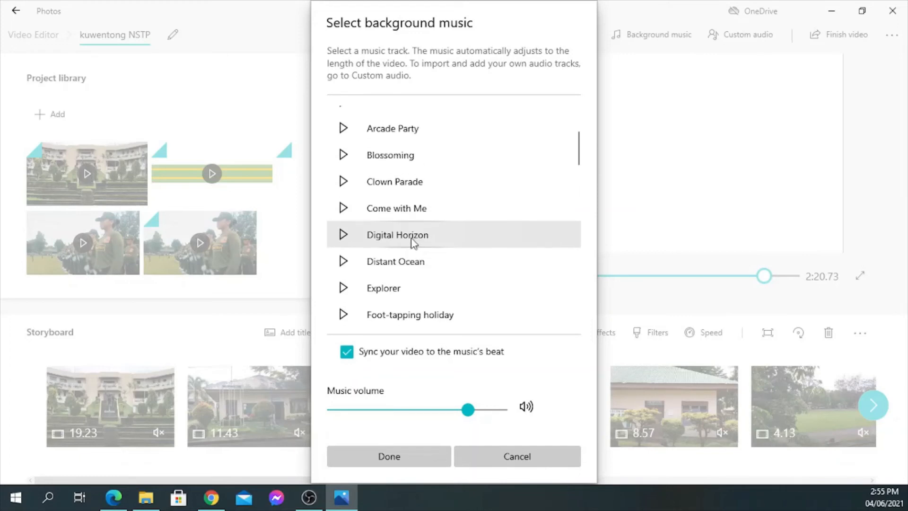
pyautogui.scroll(4, 433, 229)
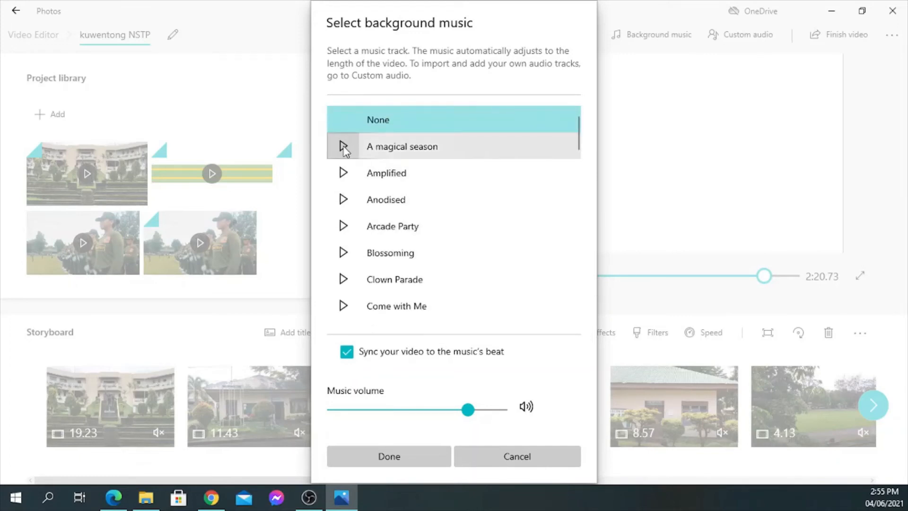
pyautogui.click(343, 147)
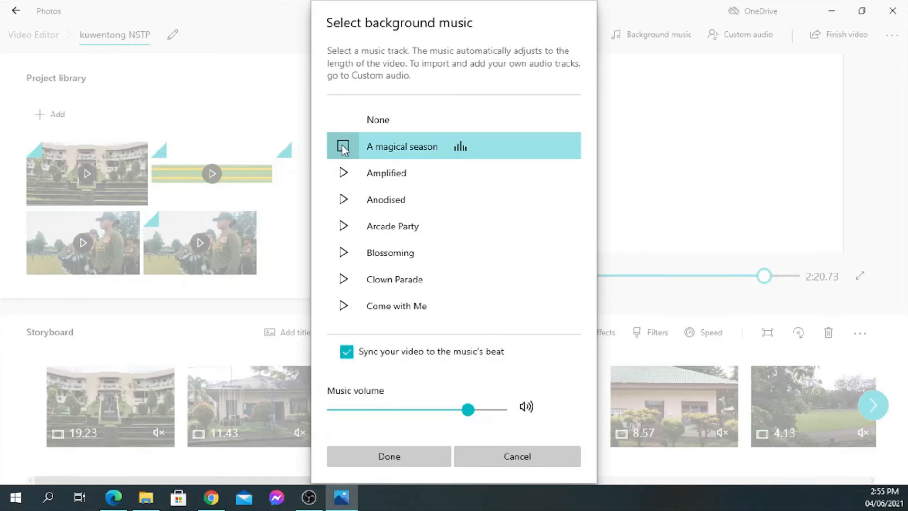
pyautogui.click(343, 146)
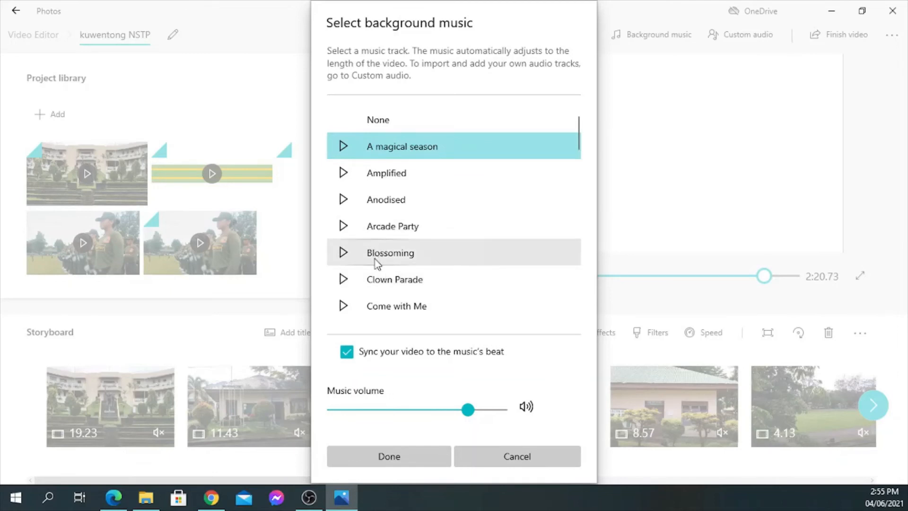
# Step: Preview the "Blossoming" track, and add "Come with Me" as the video's background music, synced to the beat
pyautogui.scroll(-1, 350, 263)
pyautogui.click(344, 221)
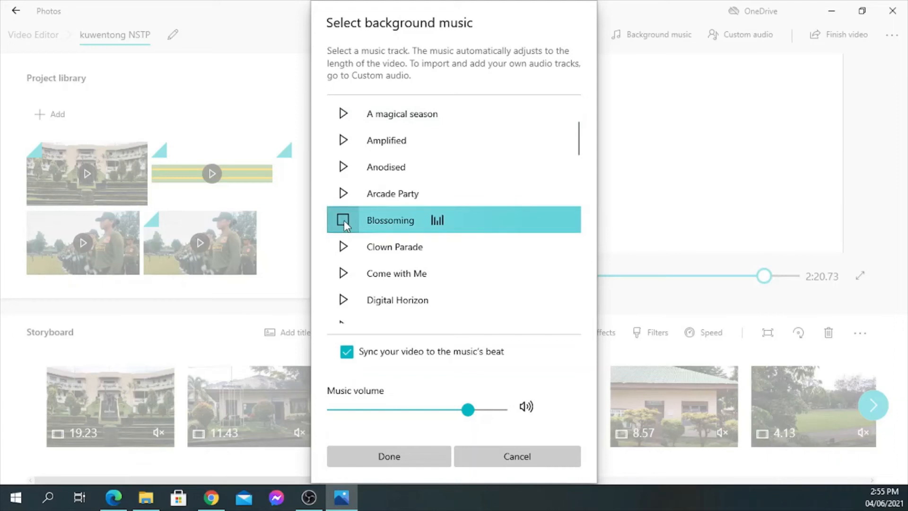
pyautogui.click(343, 273)
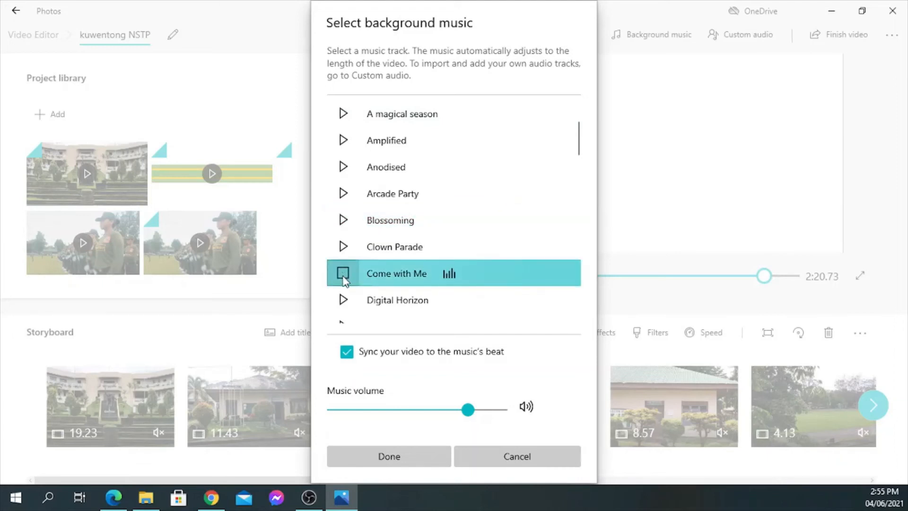
pyautogui.click(408, 458)
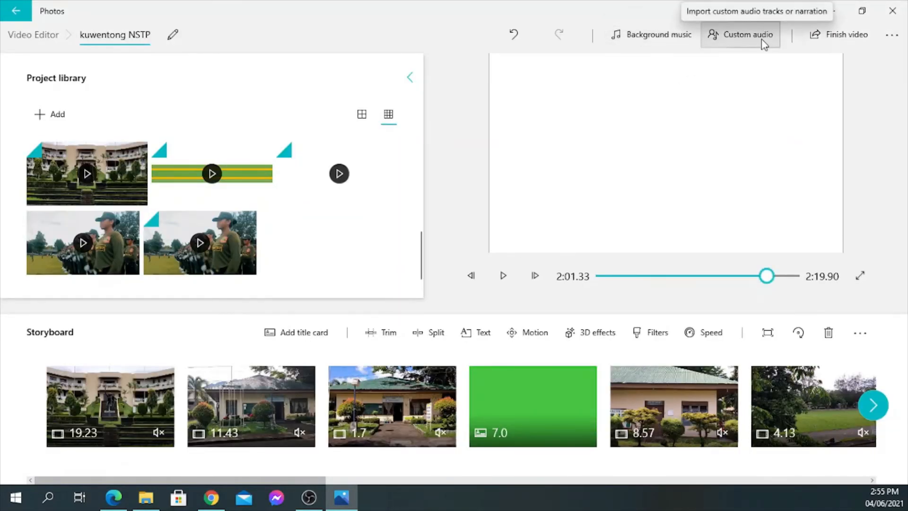
pyautogui.click(739, 35)
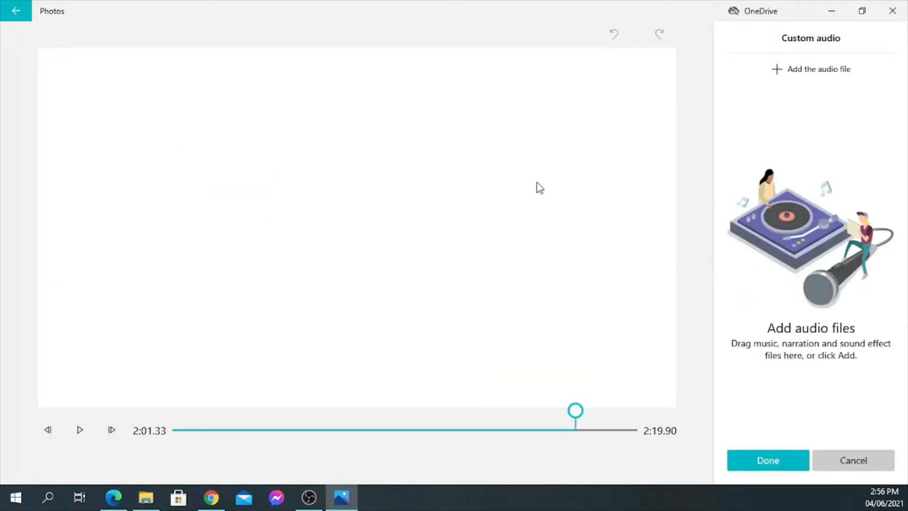
pyautogui.click(794, 73)
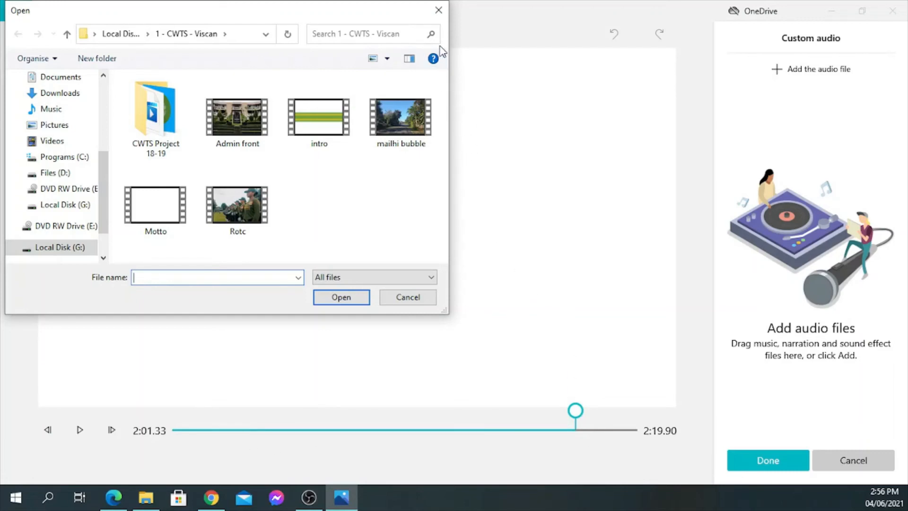
pyautogui.click(439, 11)
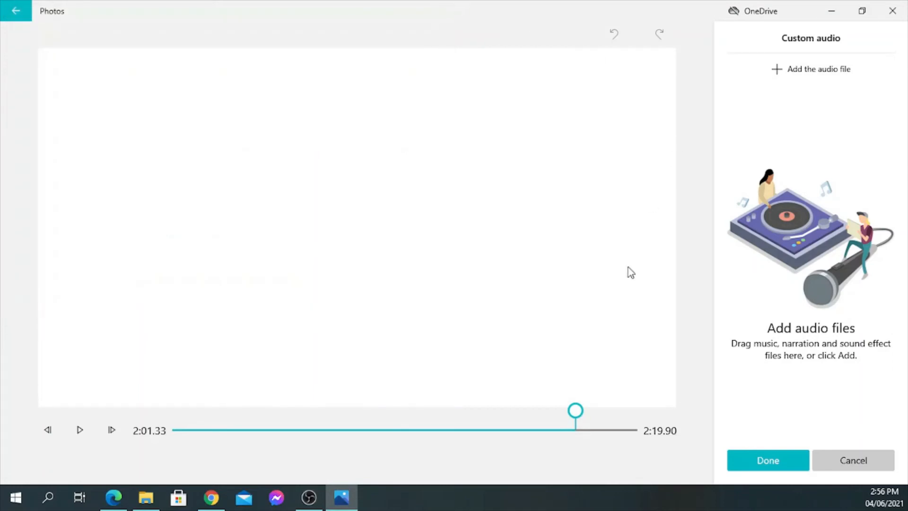
pyautogui.click(861, 464)
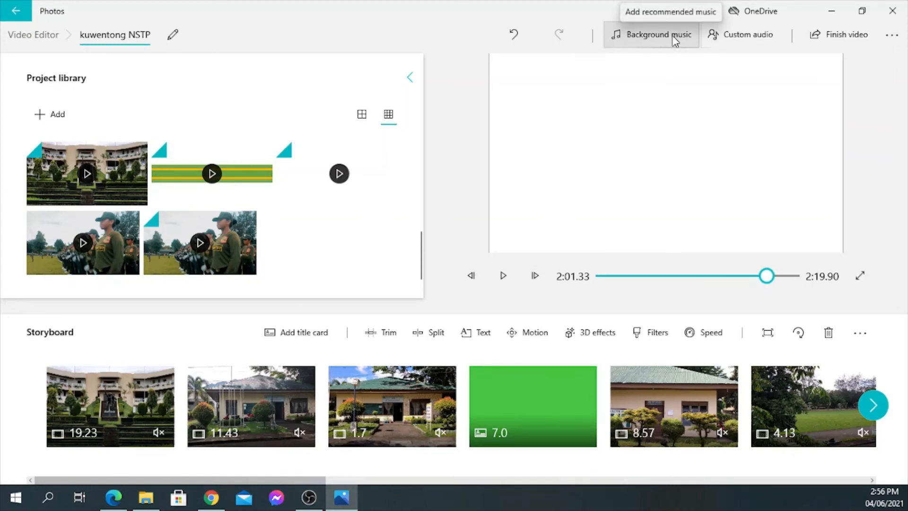
# Step: Raise the music volume of the "Come with Me" background track slightly and apply the change
pyautogui.click(674, 38)
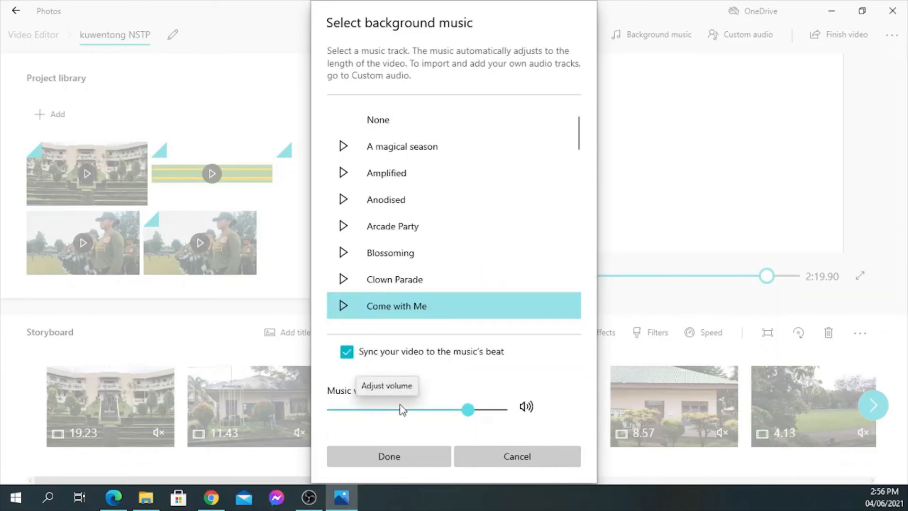
pyautogui.moveTo(470, 412)
pyautogui.mouseDown()
pyautogui.moveTo(450, 412)
pyautogui.moveTo(482, 413)
pyautogui.mouseUp()
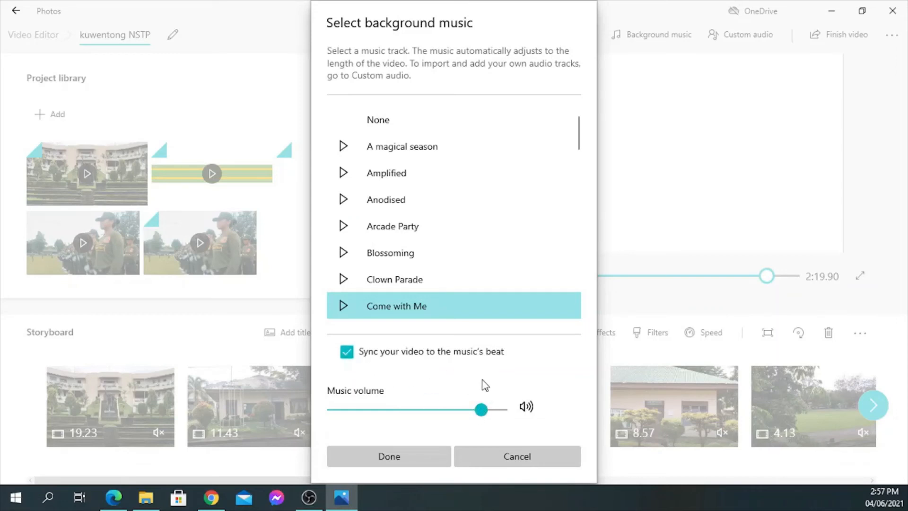
pyautogui.click(408, 458)
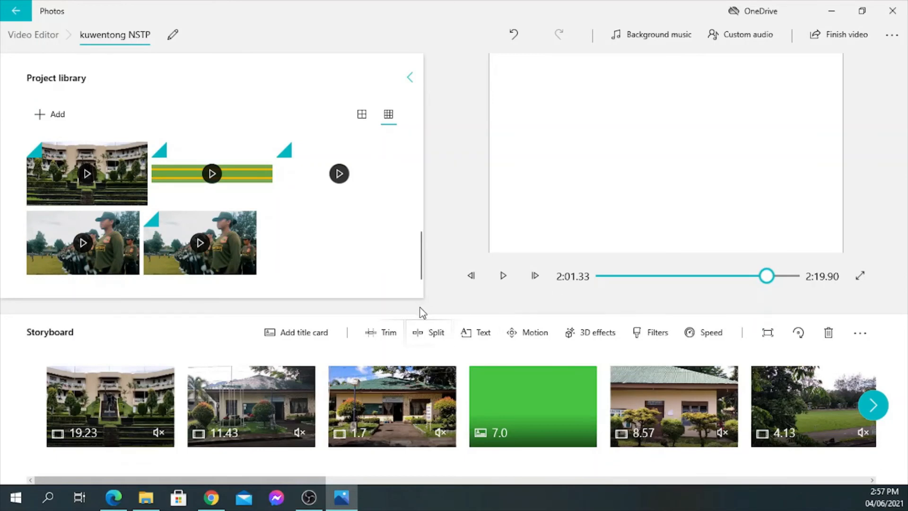
# Step: Play the whole video from 0:00.00 to review it with the background music, and pause at the "ROTC Office" clip
pyautogui.moveTo(765, 276); pyautogui.dragTo(582, 297)
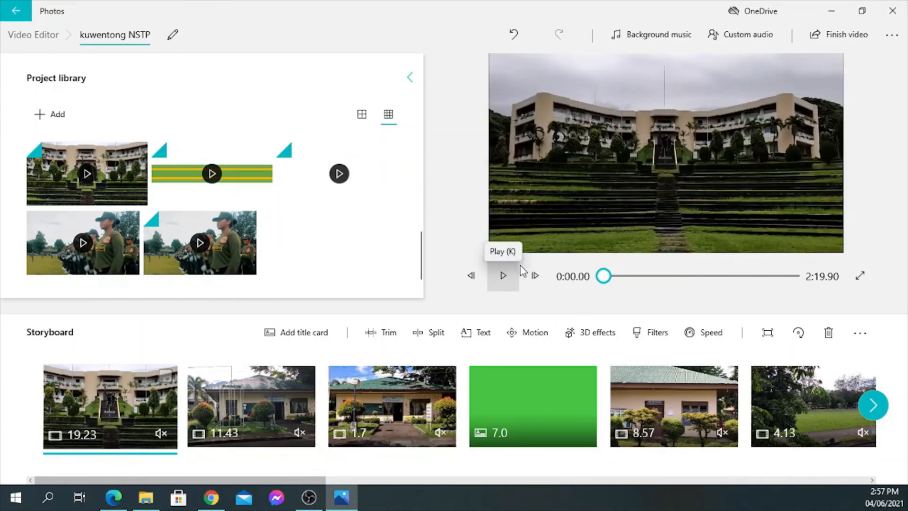
pyautogui.click(504, 278)
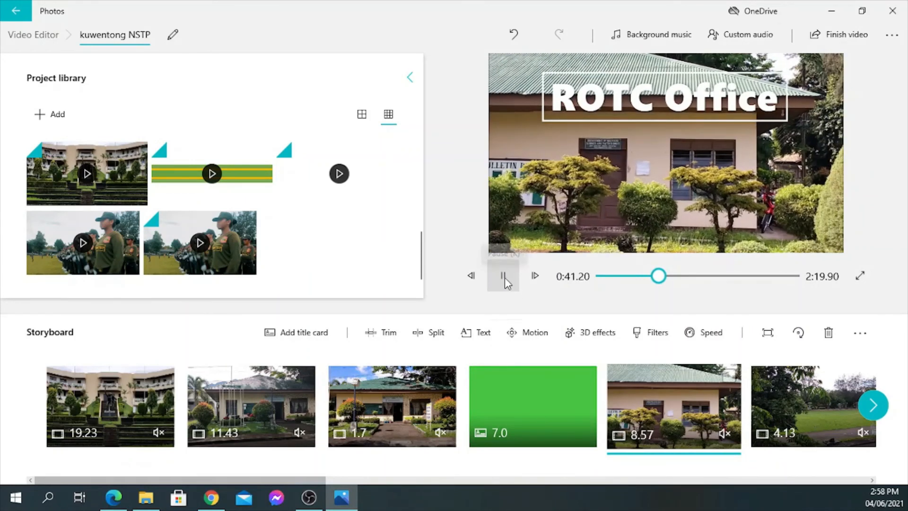
pyautogui.click(505, 277)
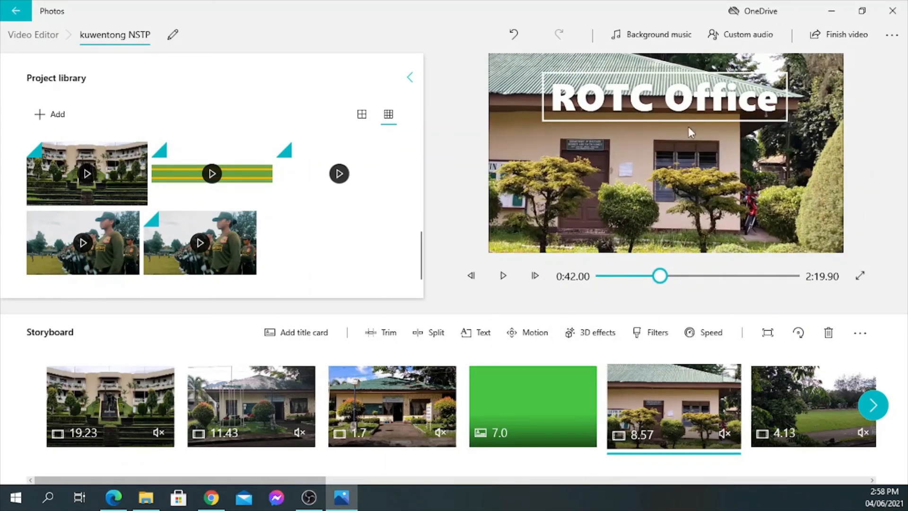
# Step: Export the video in High 1080p quality to the Desktop as "kuwentong NSTP 2.0" and play the exported file
pyautogui.click(844, 34)
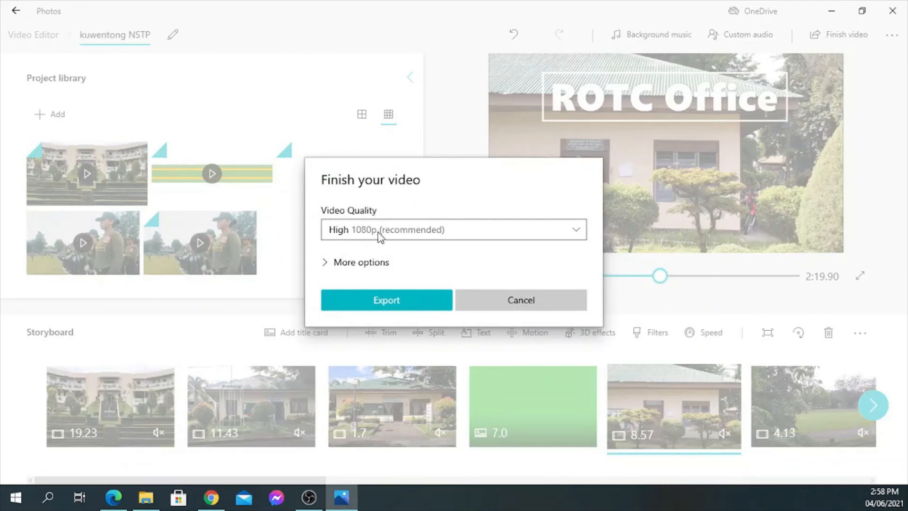
pyautogui.click(403, 235)
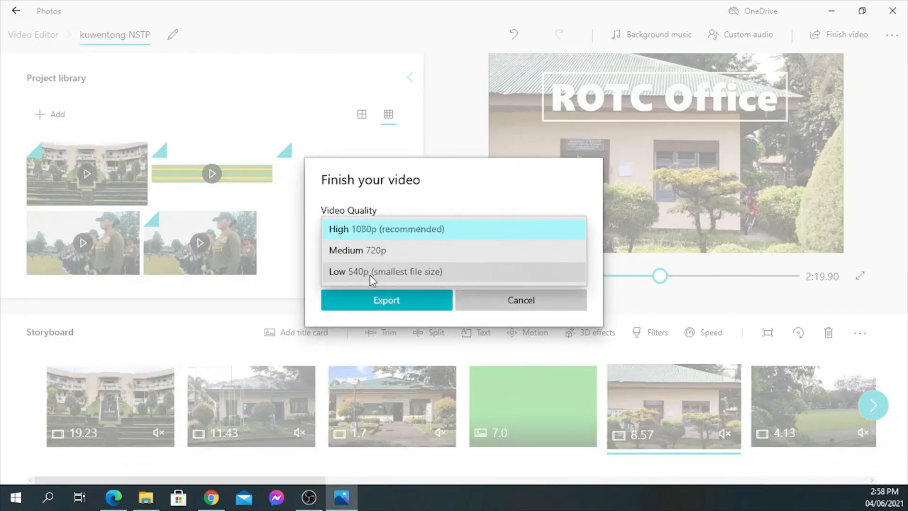
pyautogui.click(469, 229)
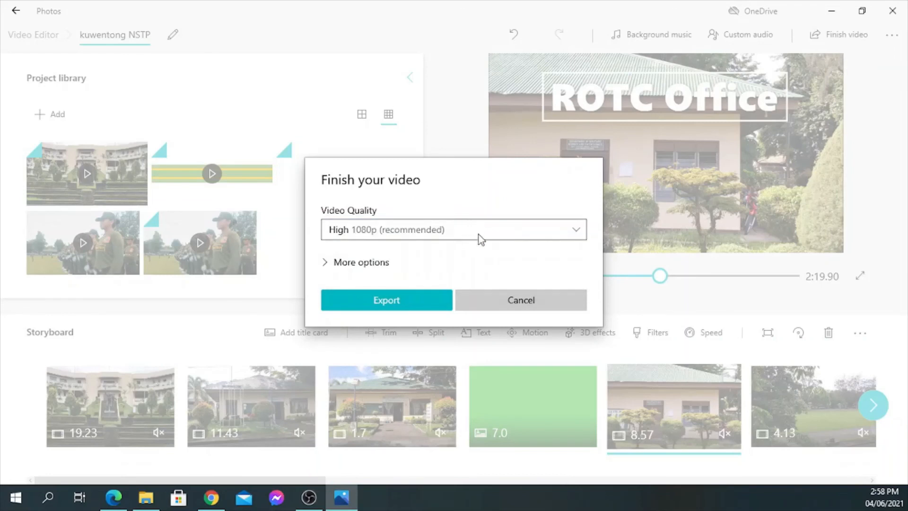
pyautogui.click(390, 303)
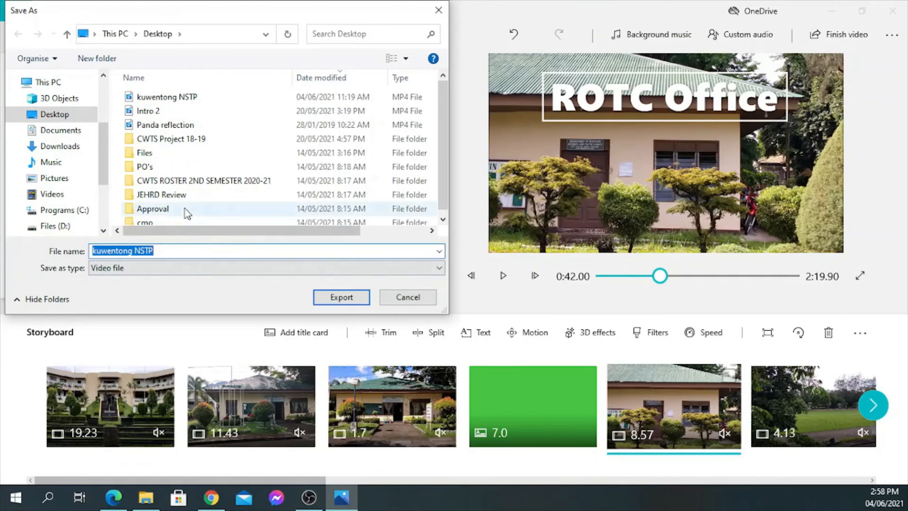
pyautogui.click(183, 251)
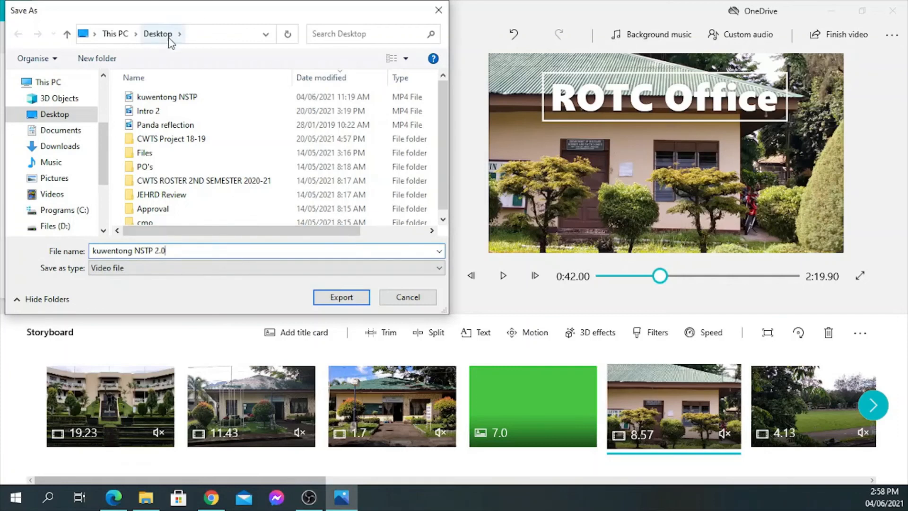
pyautogui.click(349, 301)
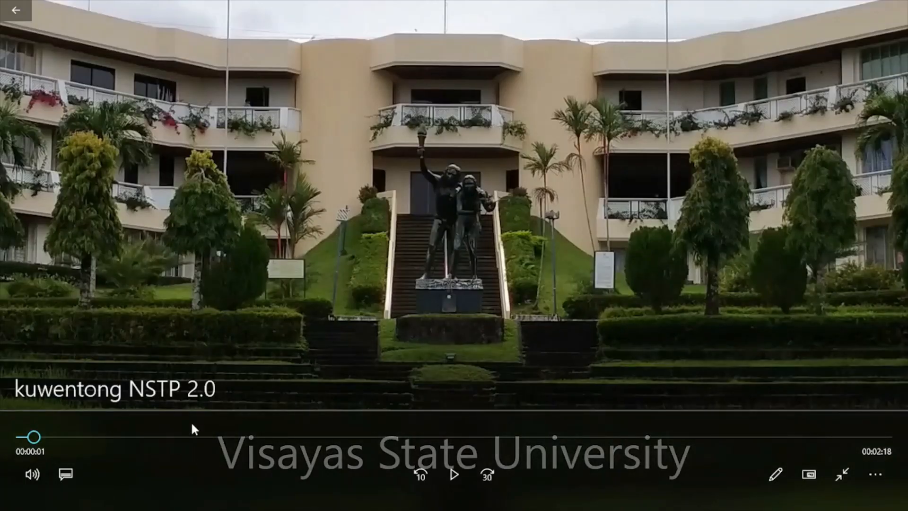
pyautogui.click(453, 477)
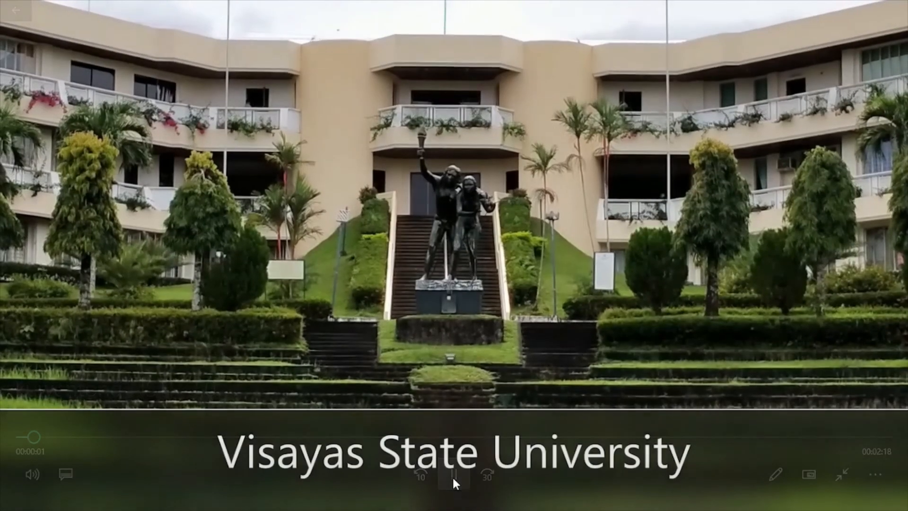